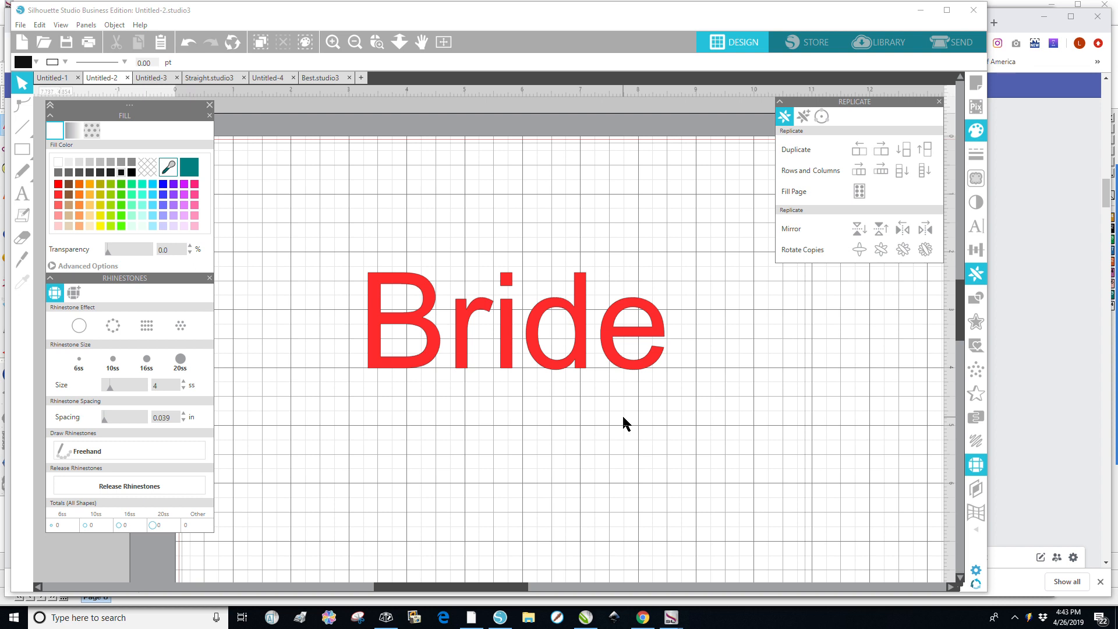
# Select the Bride text and set the rhinestone size to 10 ss.
pyautogui.scroll(1, 529, 469)
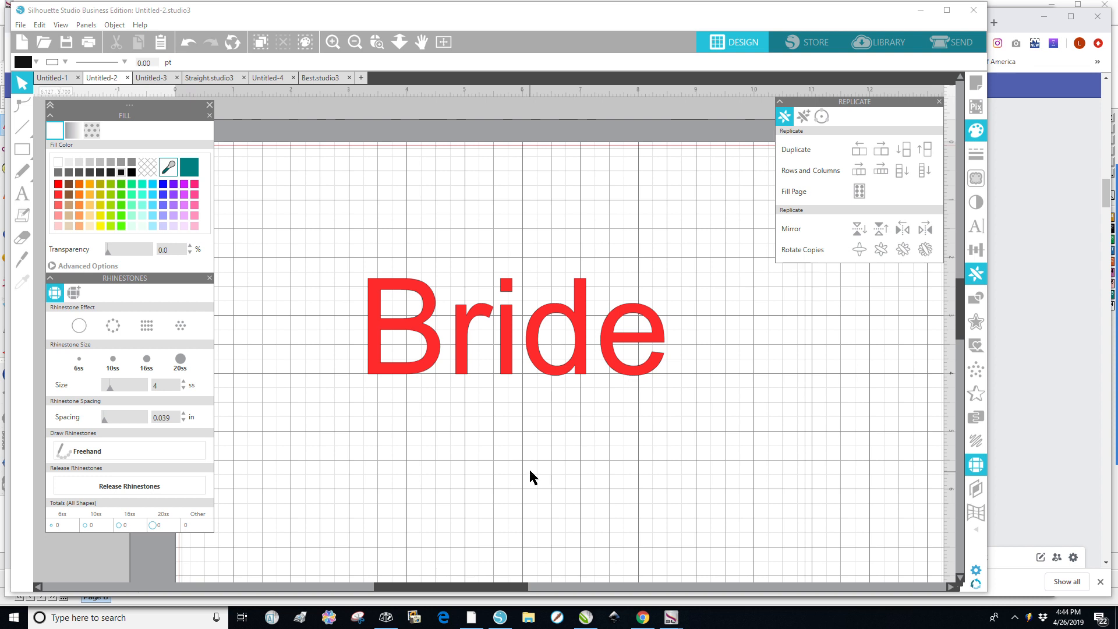
pyautogui.click(504, 365)
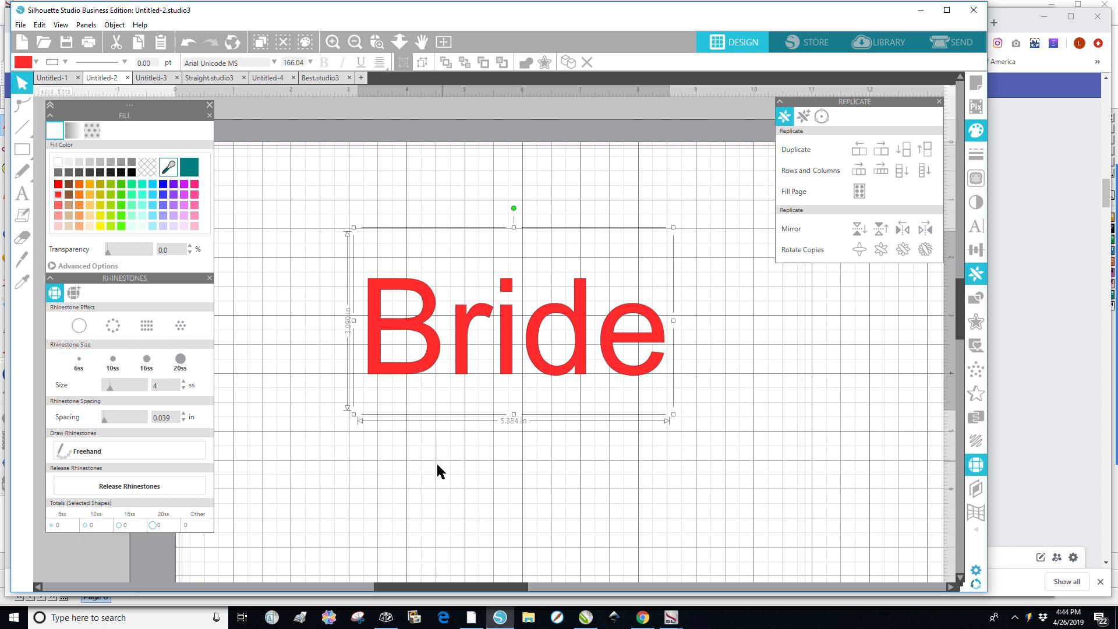
pyautogui.click(380, 478)
pyautogui.click(415, 376)
pyautogui.click(183, 382)
pyautogui.click(182, 382)
pyautogui.click(182, 382)
pyautogui.click(183, 381)
pyautogui.click(182, 381)
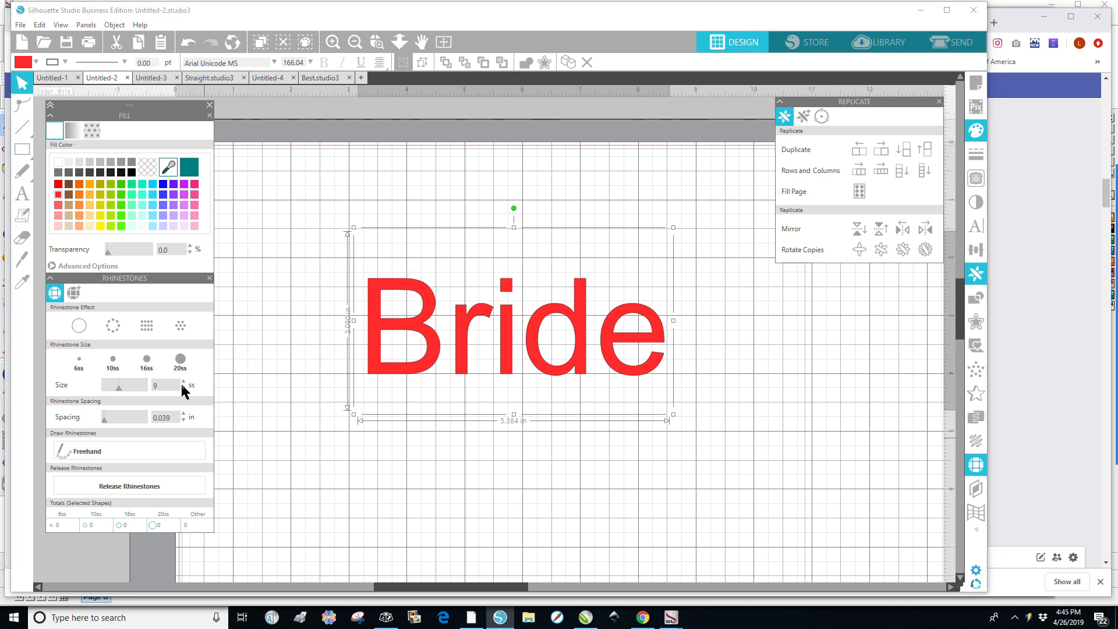
pyautogui.click(183, 381)
# Set the rhinestone spacing to 0.020 in.
pyautogui.moveTo(174, 417); pyautogui.dragTo(150, 417)
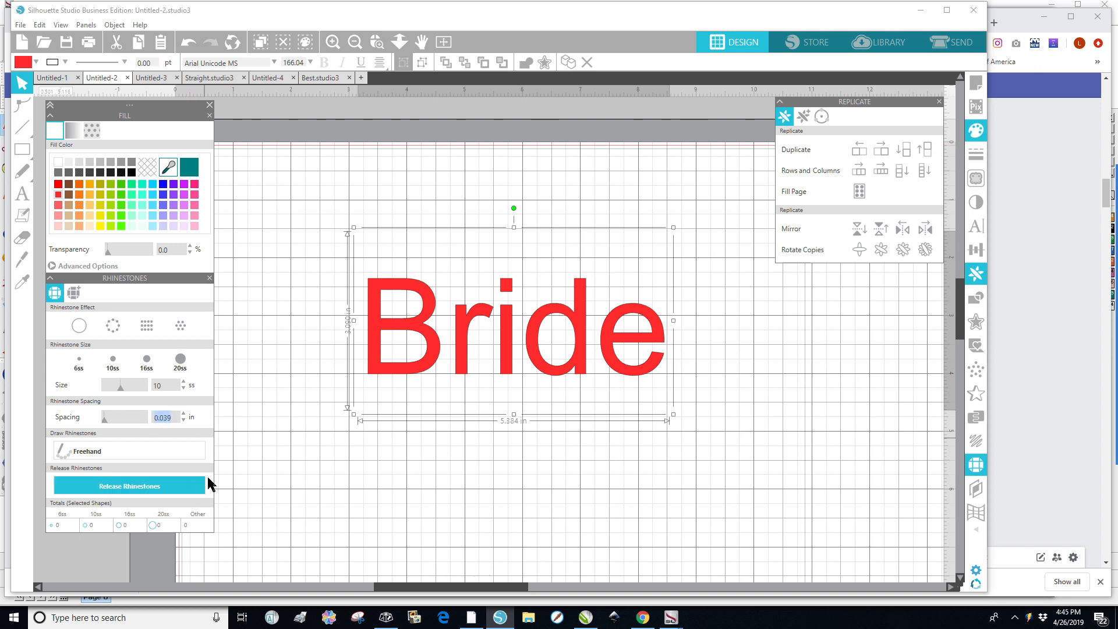
pyautogui.write('.02')
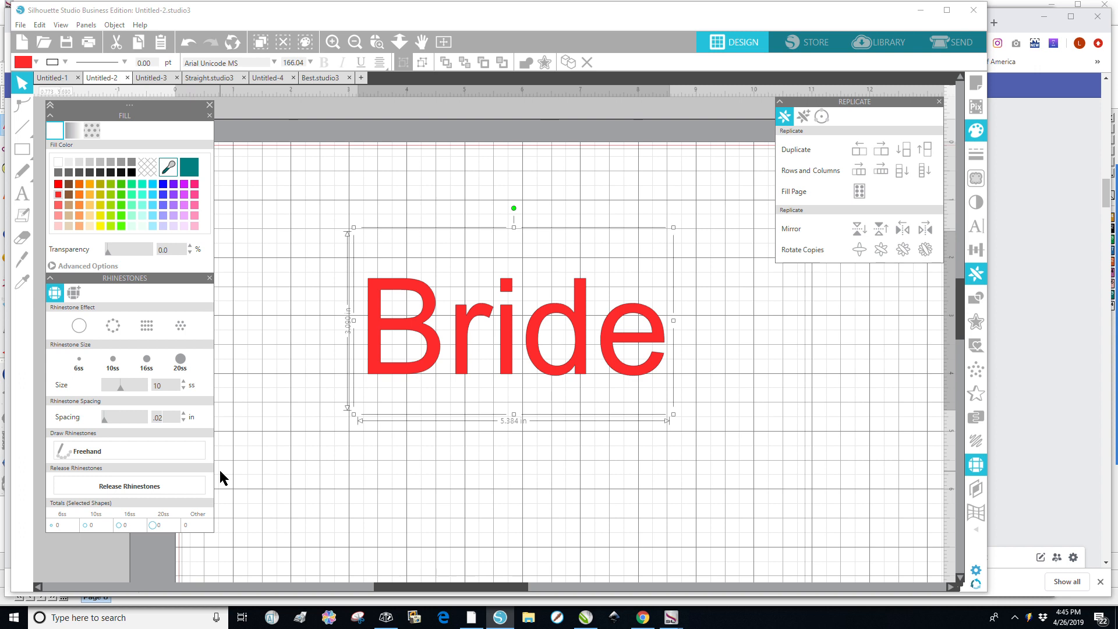
pyautogui.press('Return')
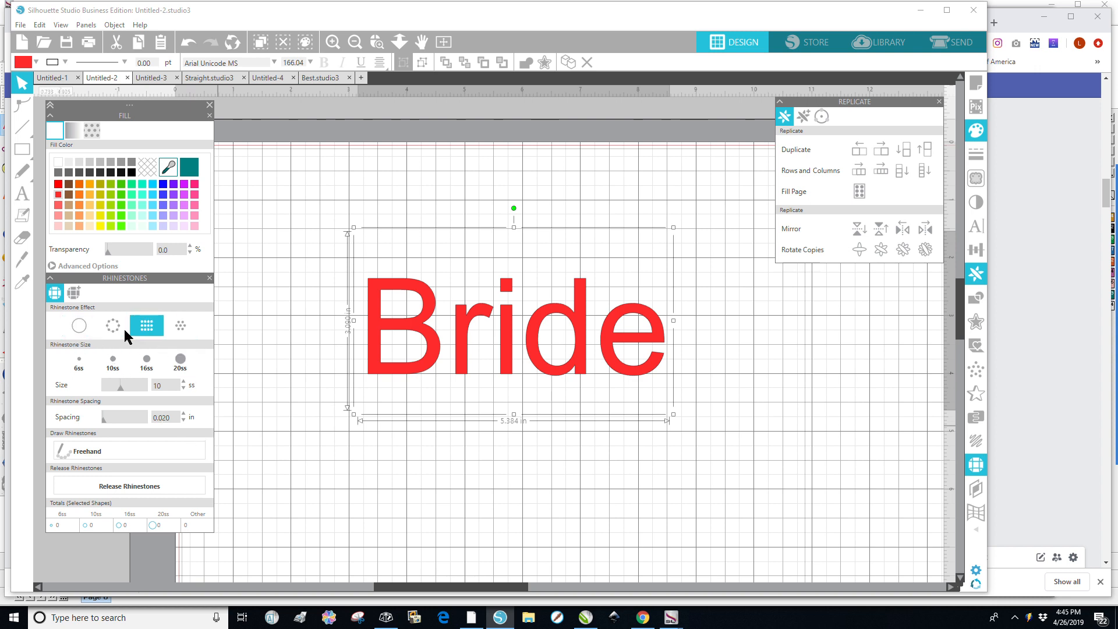
# Apply the Edge rhinestone effect to the Bride text and undo it.
pyautogui.click(83, 330)
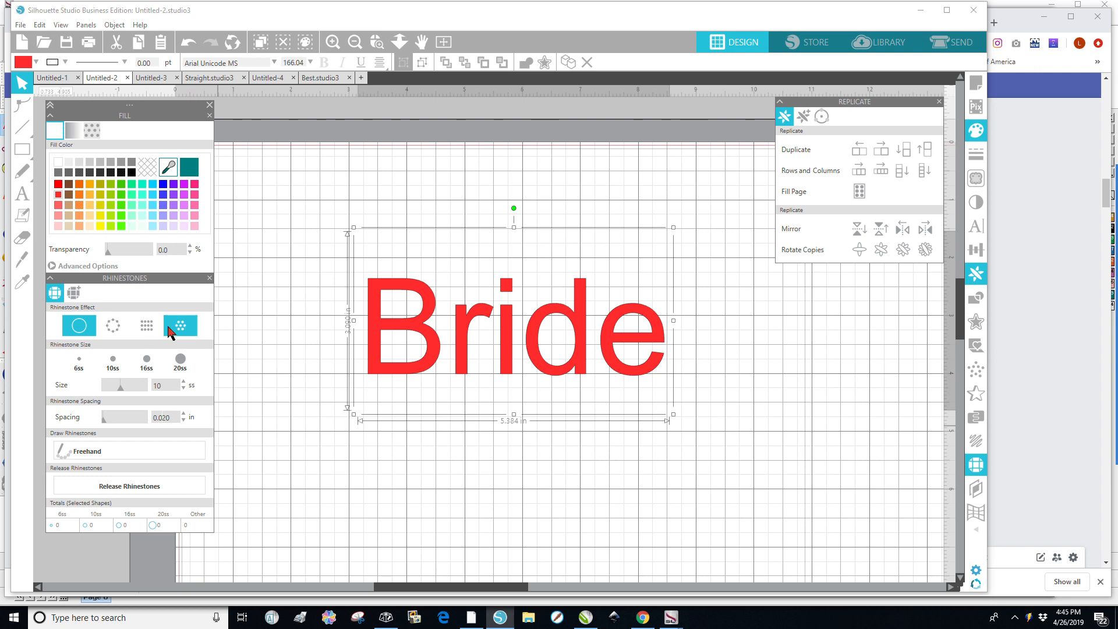
pyautogui.click(115, 330)
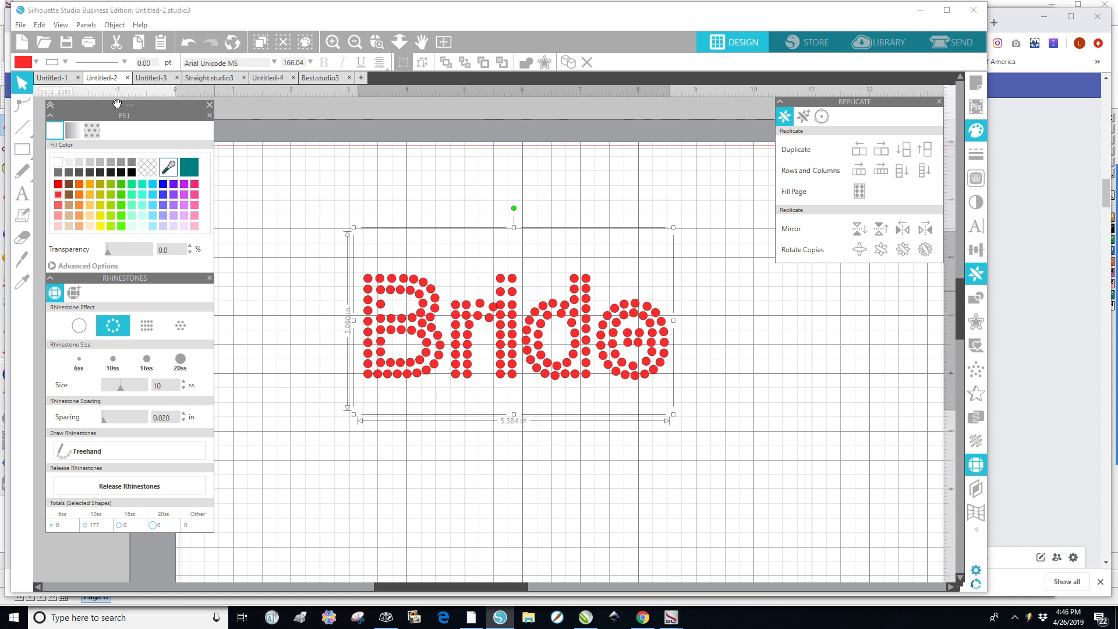
pyautogui.click(188, 44)
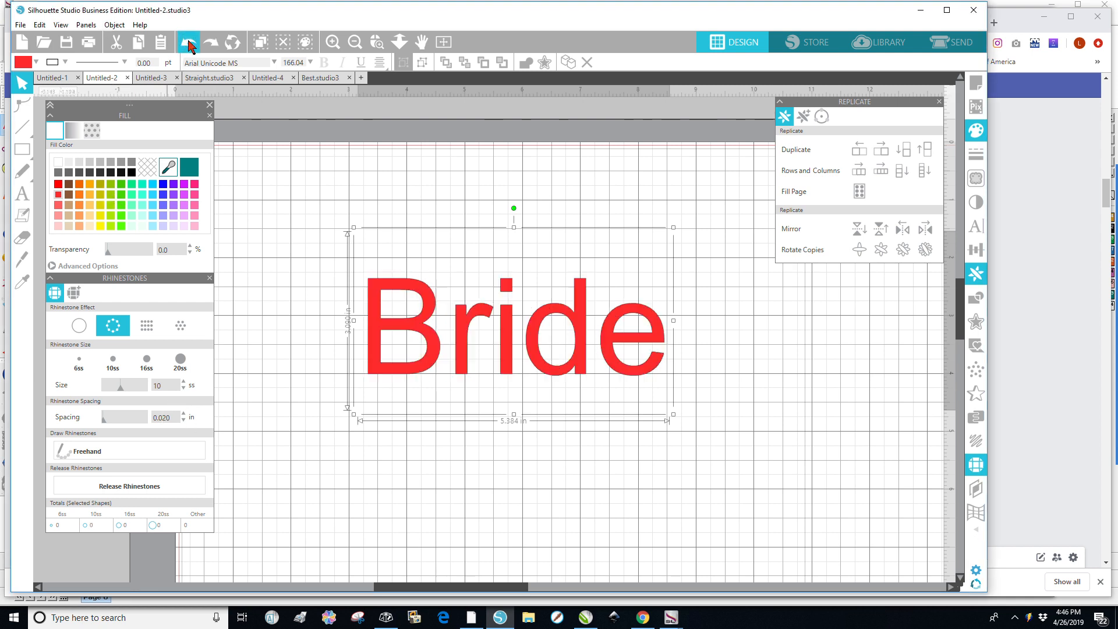
# Duplicate the Bride text and move the copy below the original.
pyautogui.click(273, 379)
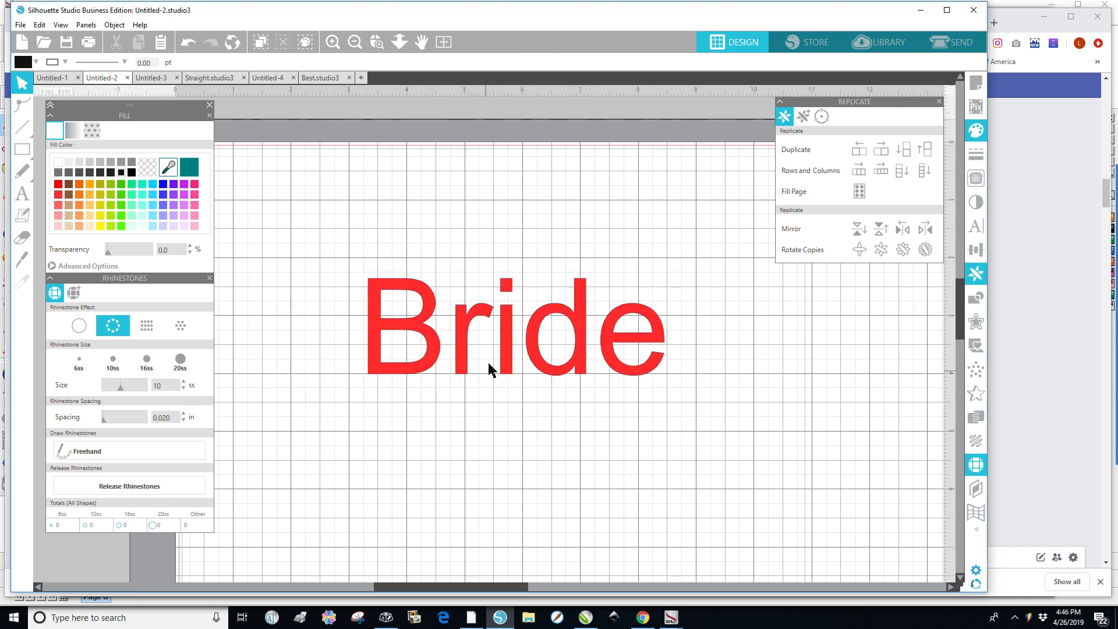
pyautogui.click(506, 348)
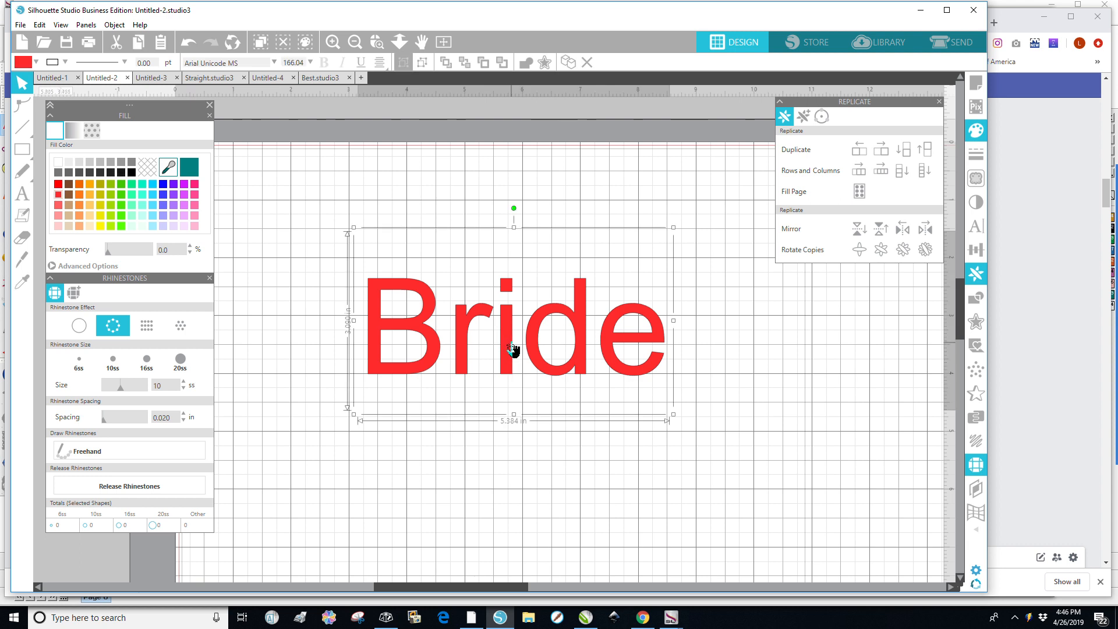
pyautogui.rightClick(512, 347)
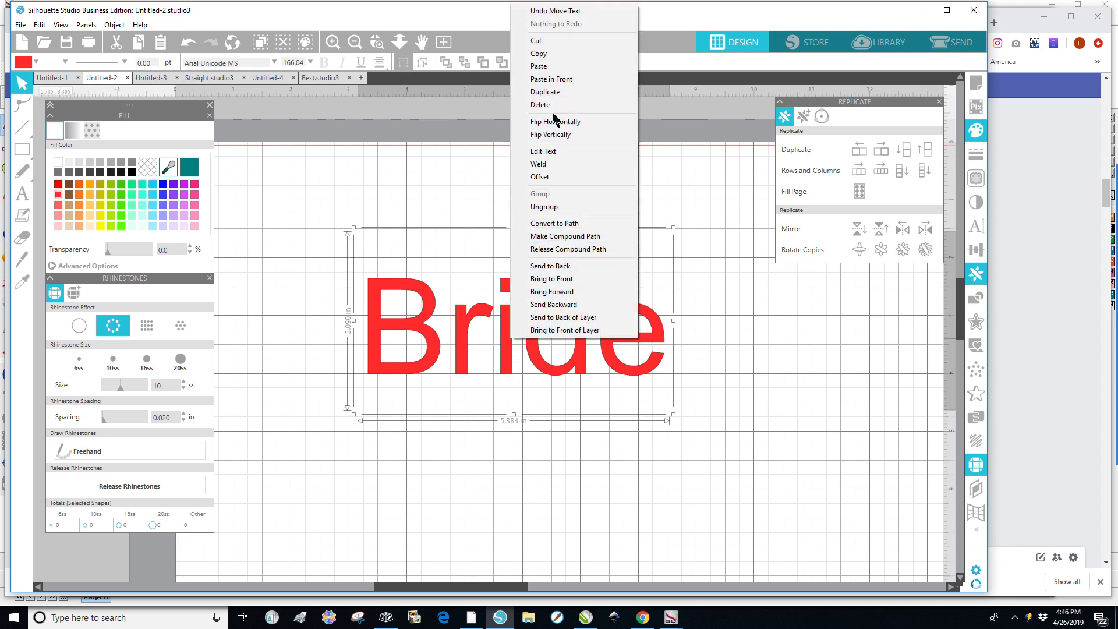
pyautogui.click(546, 91)
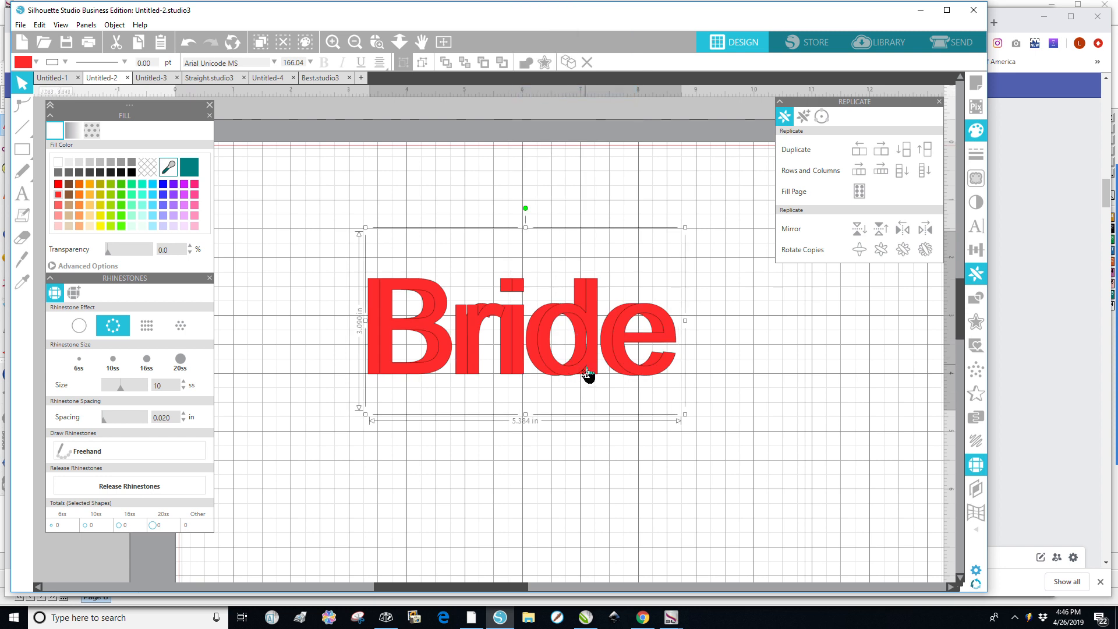
pyautogui.moveTo(575, 378); pyautogui.dragTo(426, 549)
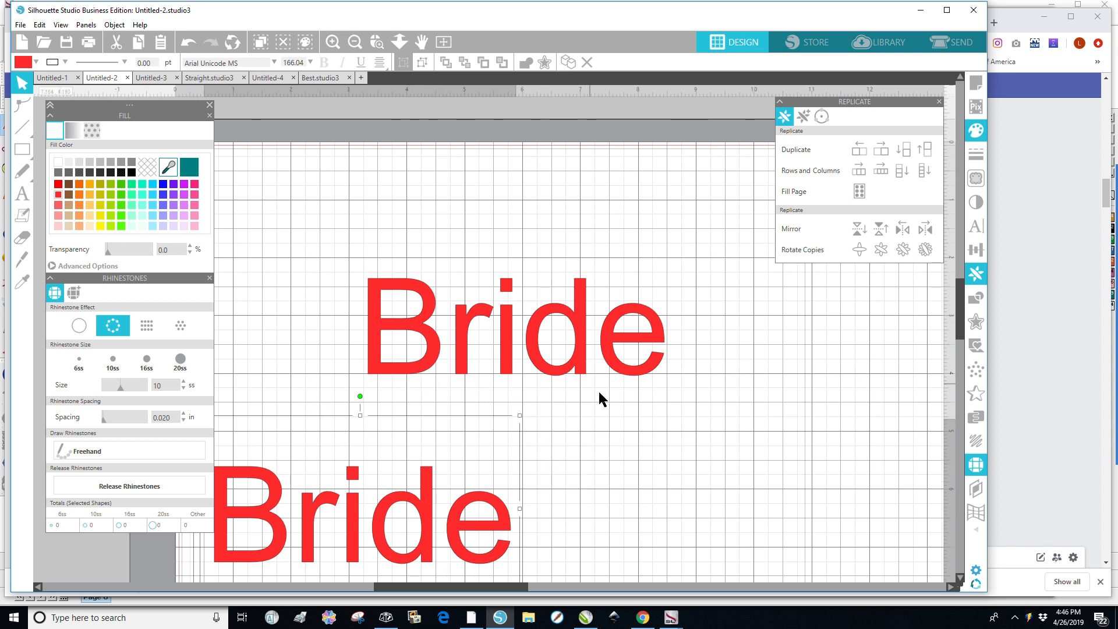
# Compare the Edge, Linear Fill and Radial Fill rhinestone effects on the original Bride text, ending with Radial Fill.
pyautogui.click(580, 370)
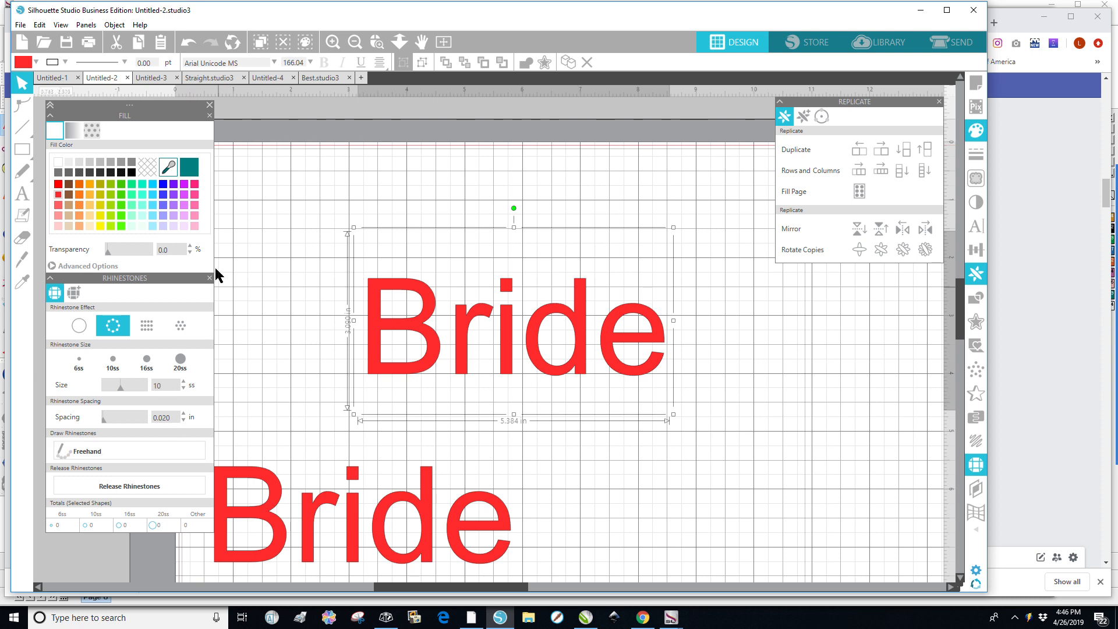
pyautogui.click(82, 333)
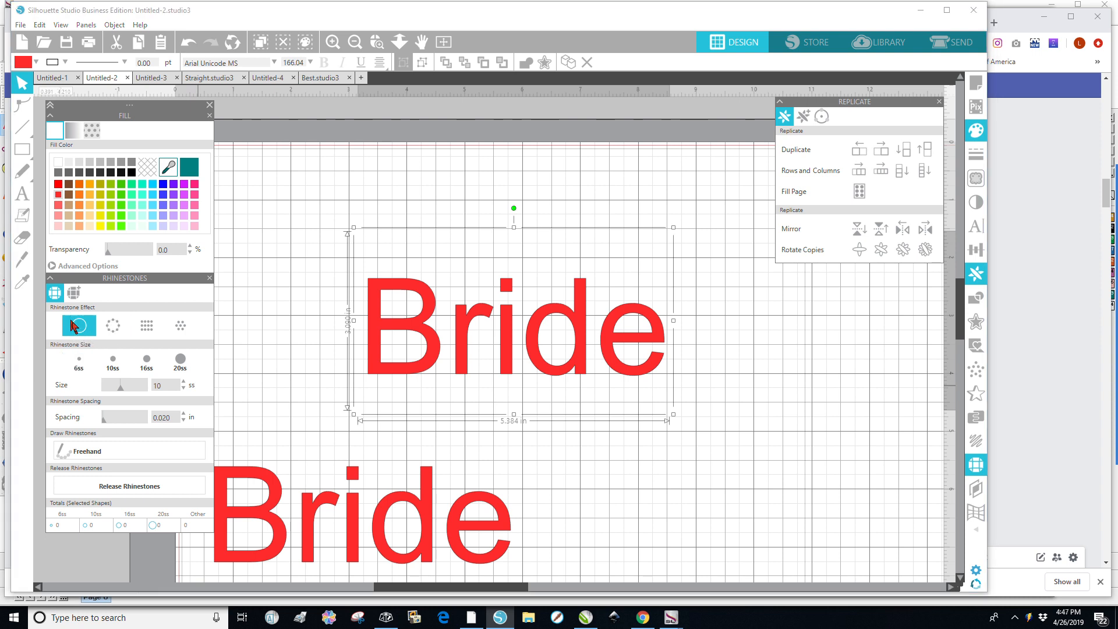
pyautogui.click(114, 333)
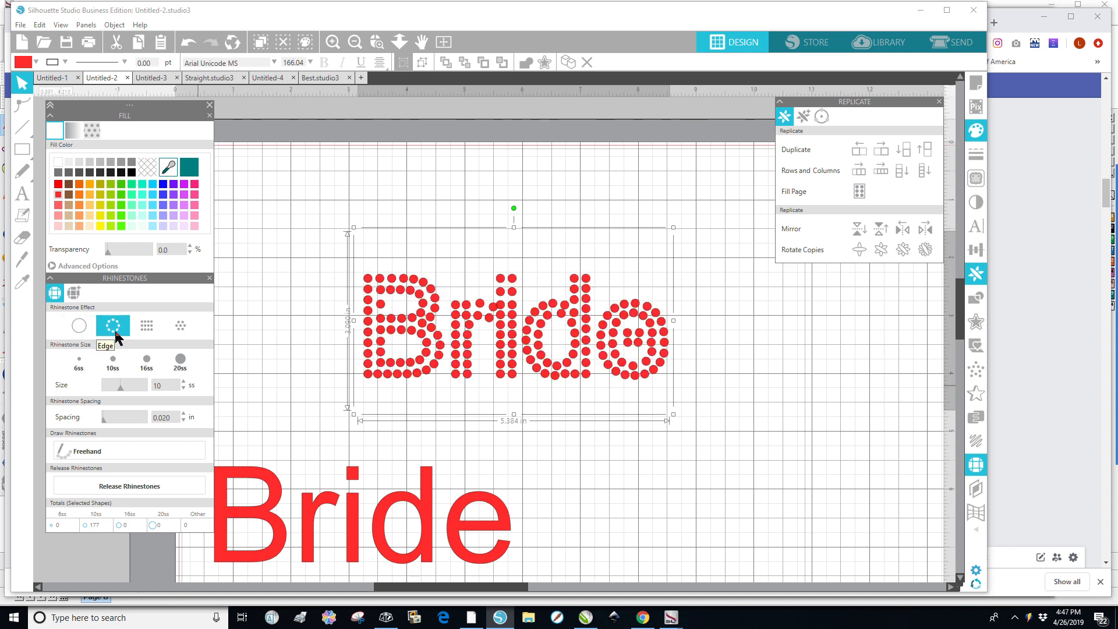
pyautogui.click(147, 327)
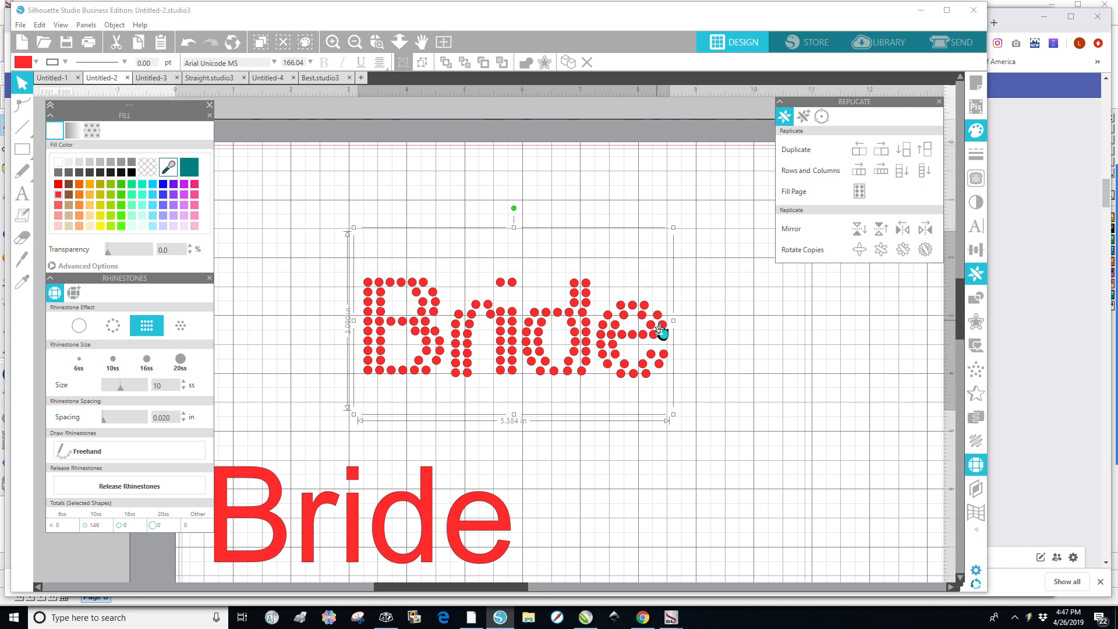
pyautogui.click(181, 330)
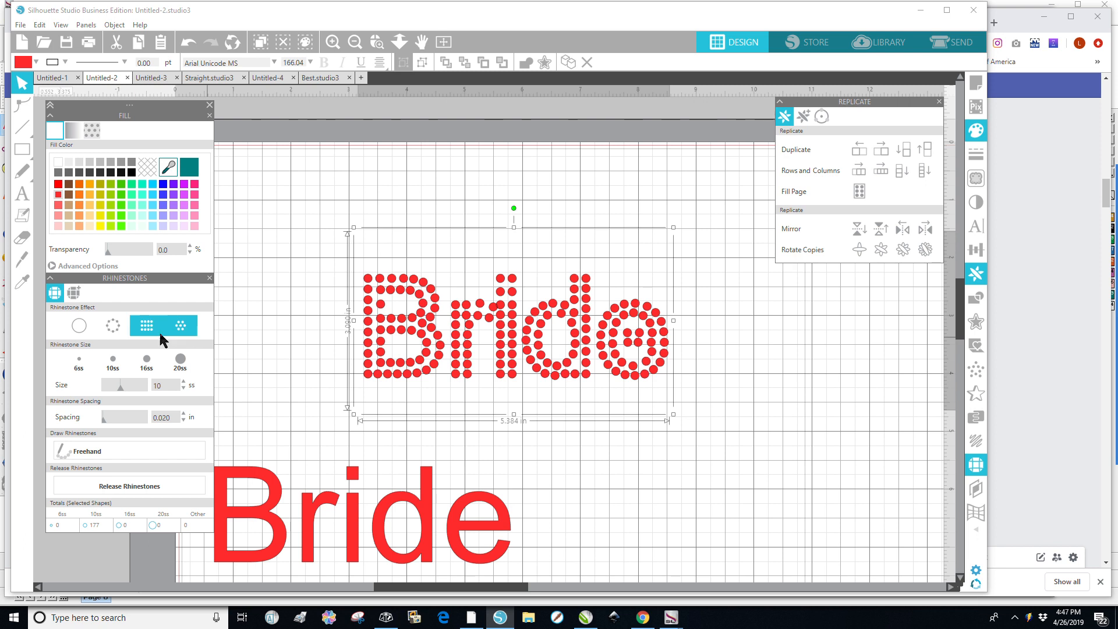
pyautogui.click(116, 329)
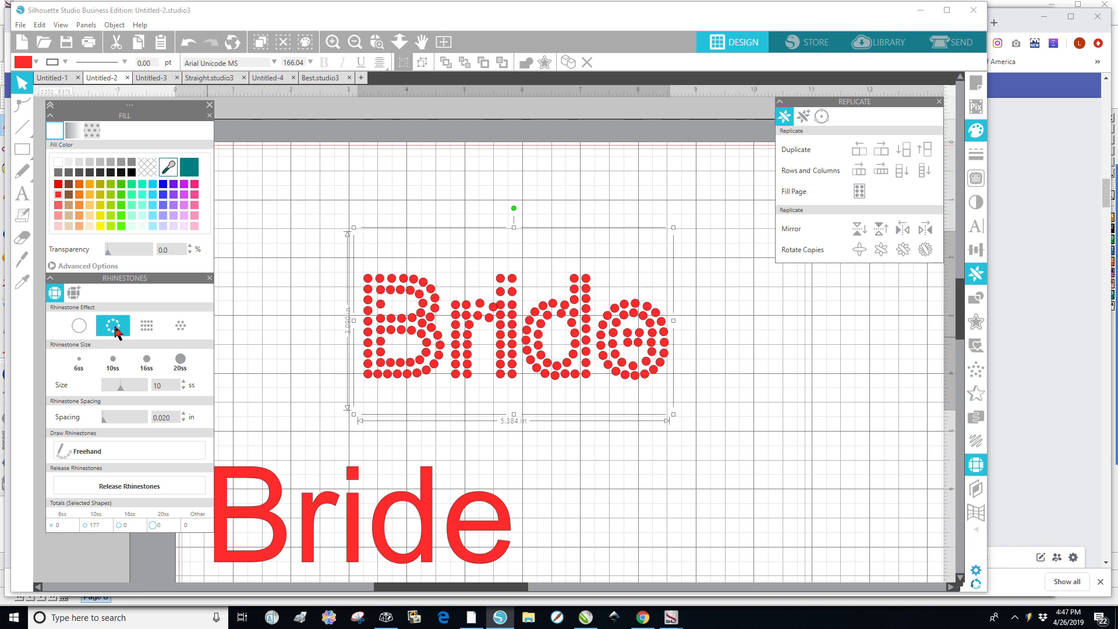
pyautogui.click(180, 325)
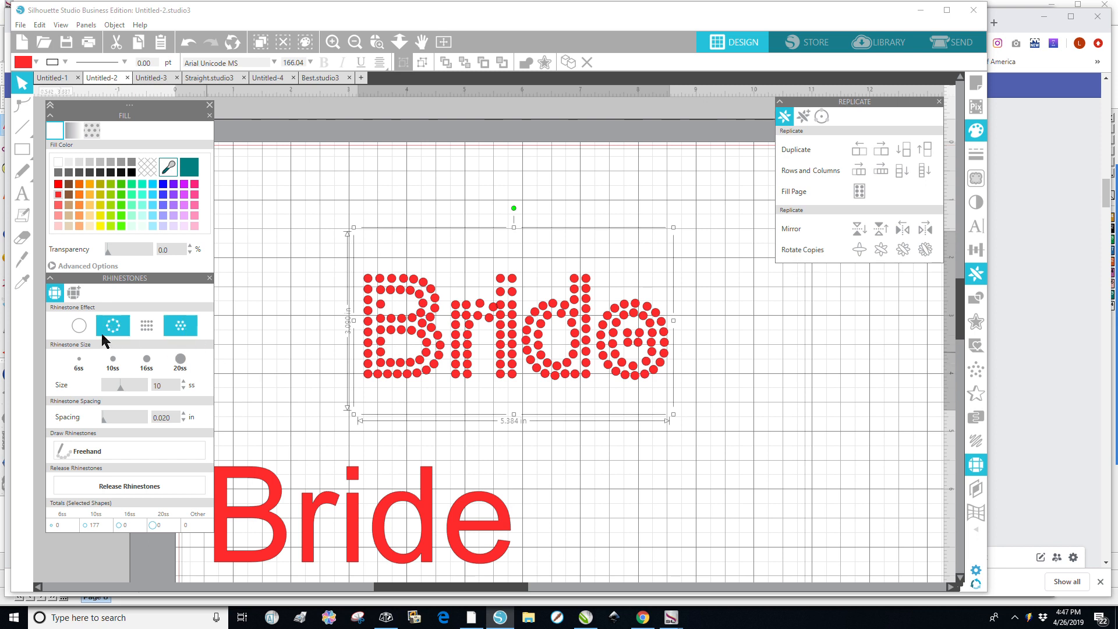
pyautogui.click(80, 326)
pyautogui.click(112, 327)
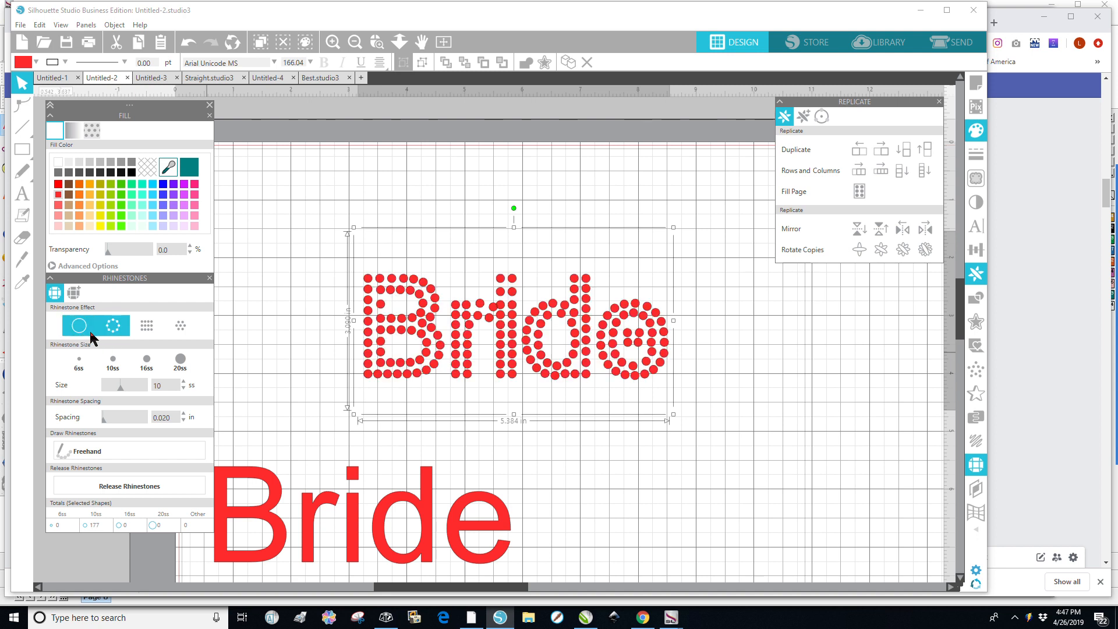
pyautogui.click(182, 331)
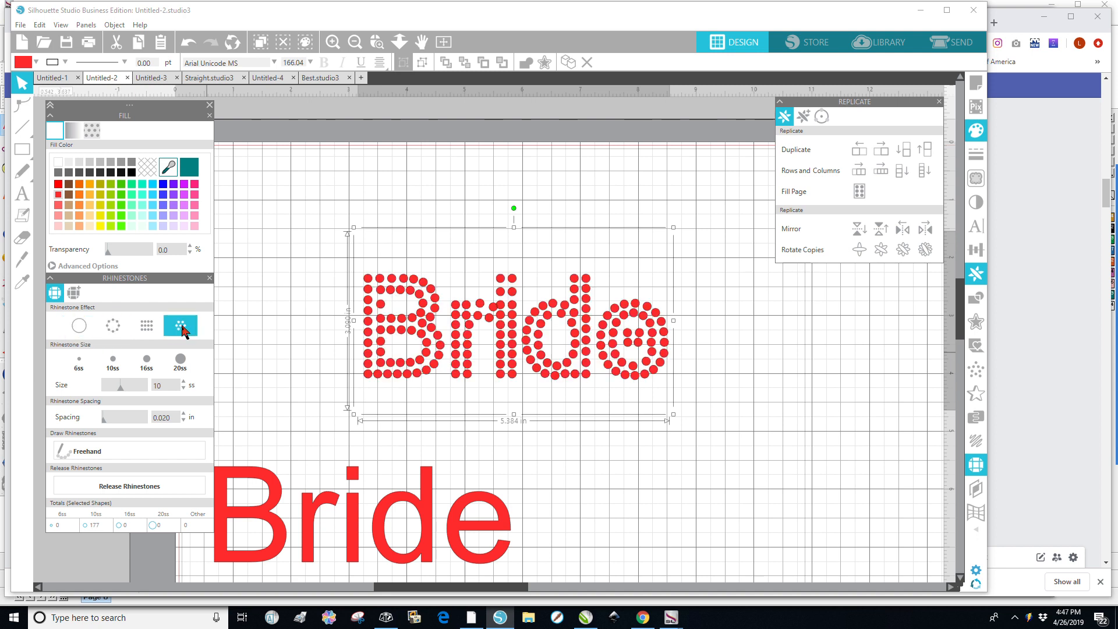
pyautogui.click(80, 326)
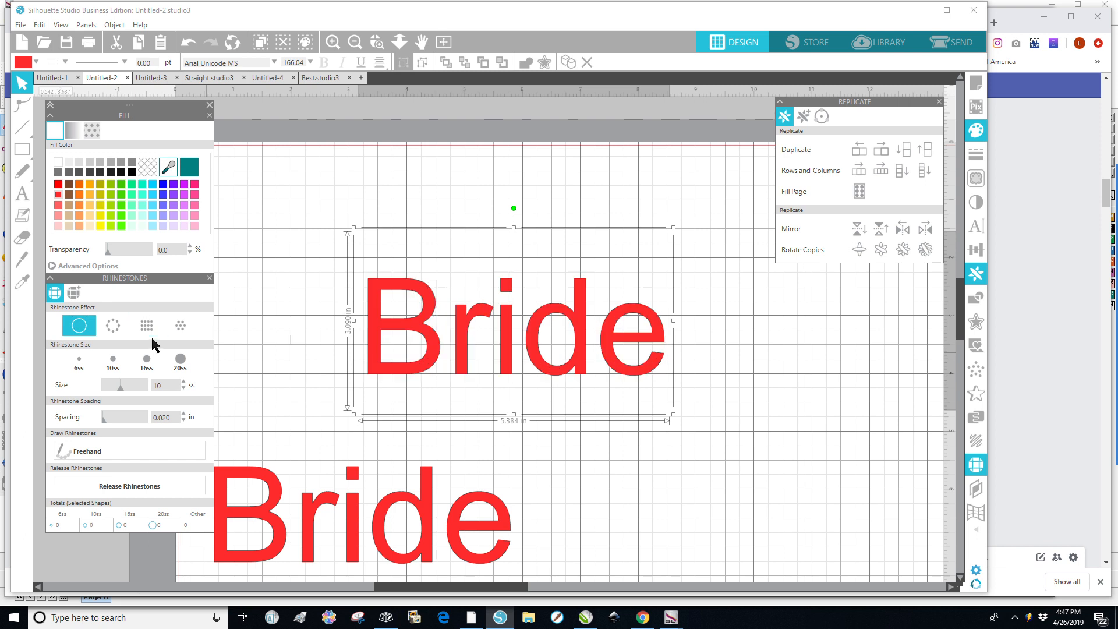
pyautogui.click(184, 329)
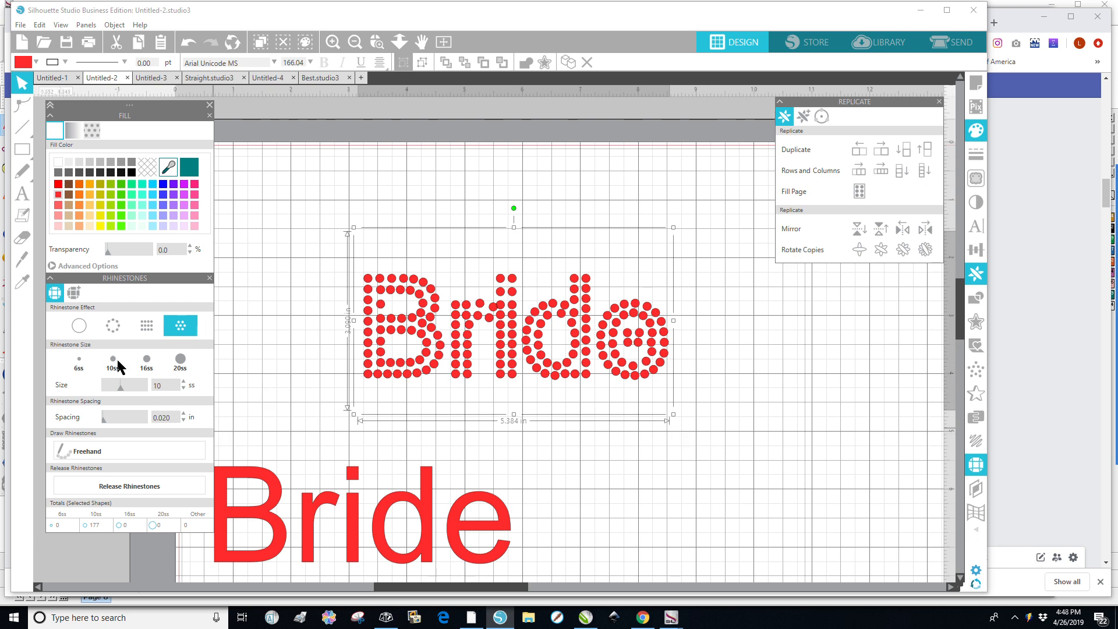
# Release the rhinestones into separate stones and move the whole stone design to the lower right of the page.
pyautogui.click(124, 487)
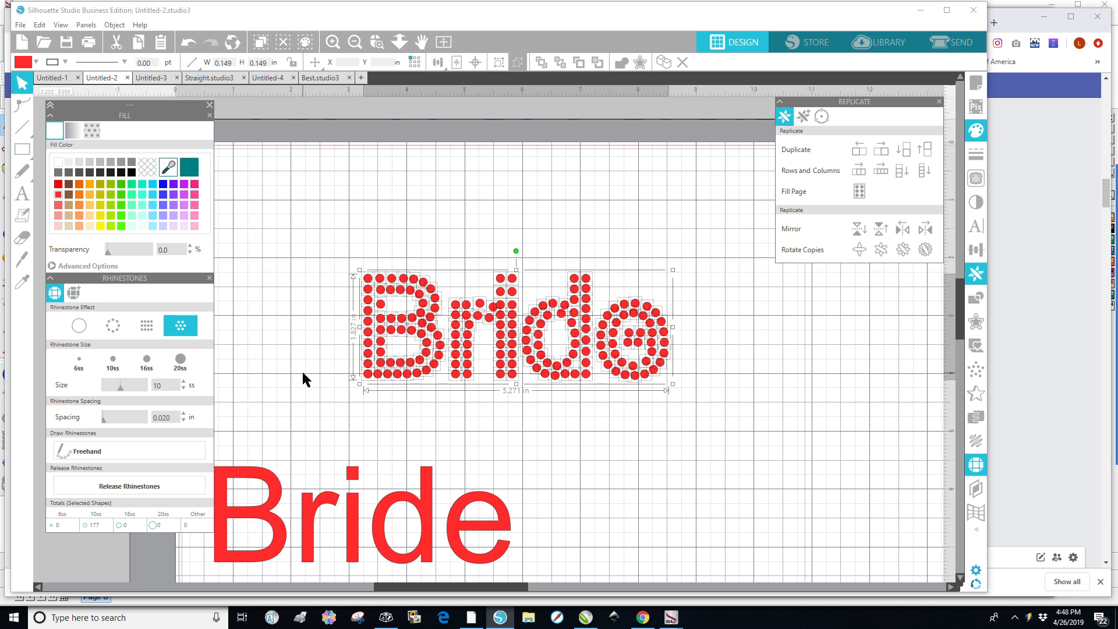
pyautogui.click(499, 374)
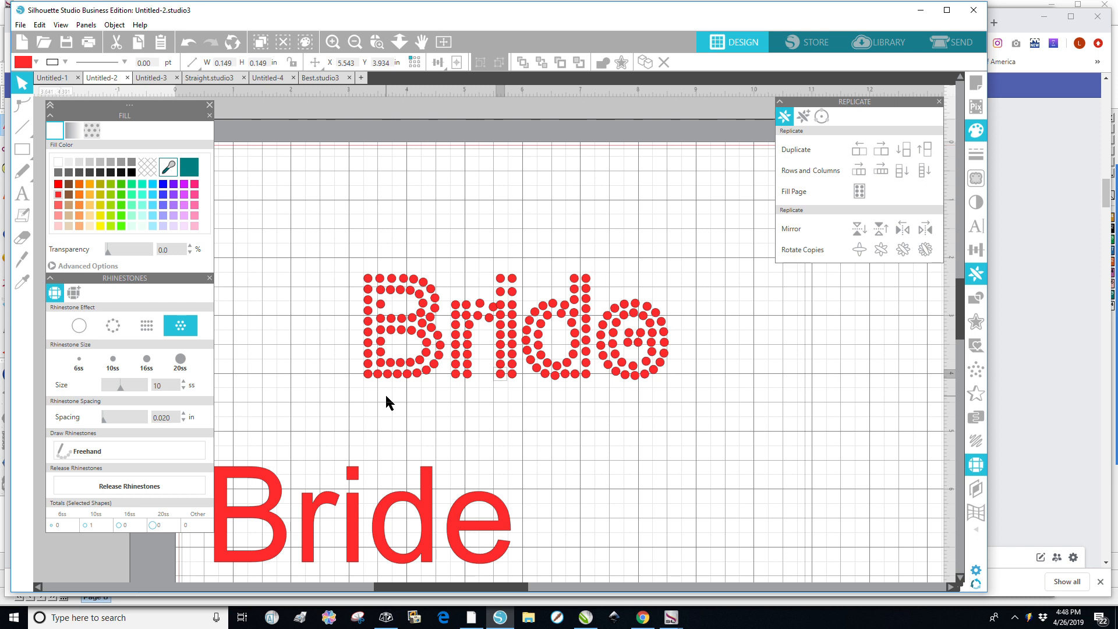
pyautogui.click(368, 380)
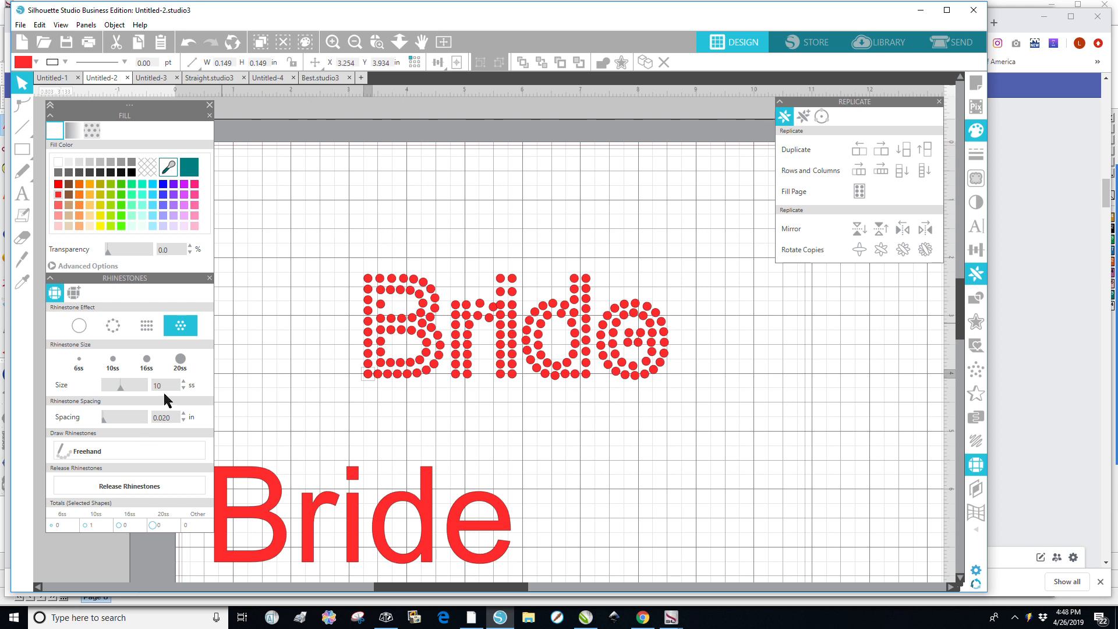
pyautogui.click(290, 394)
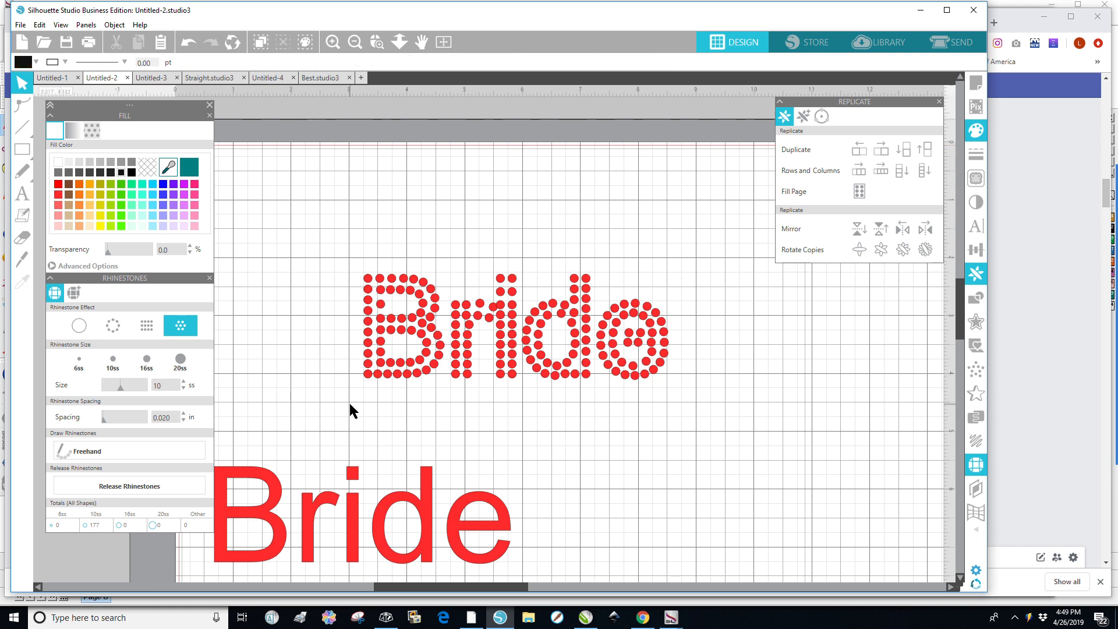
pyautogui.moveTo(327, 235); pyautogui.dragTo(706, 401)
pyautogui.moveTo(515, 332); pyautogui.dragTo(738, 498)
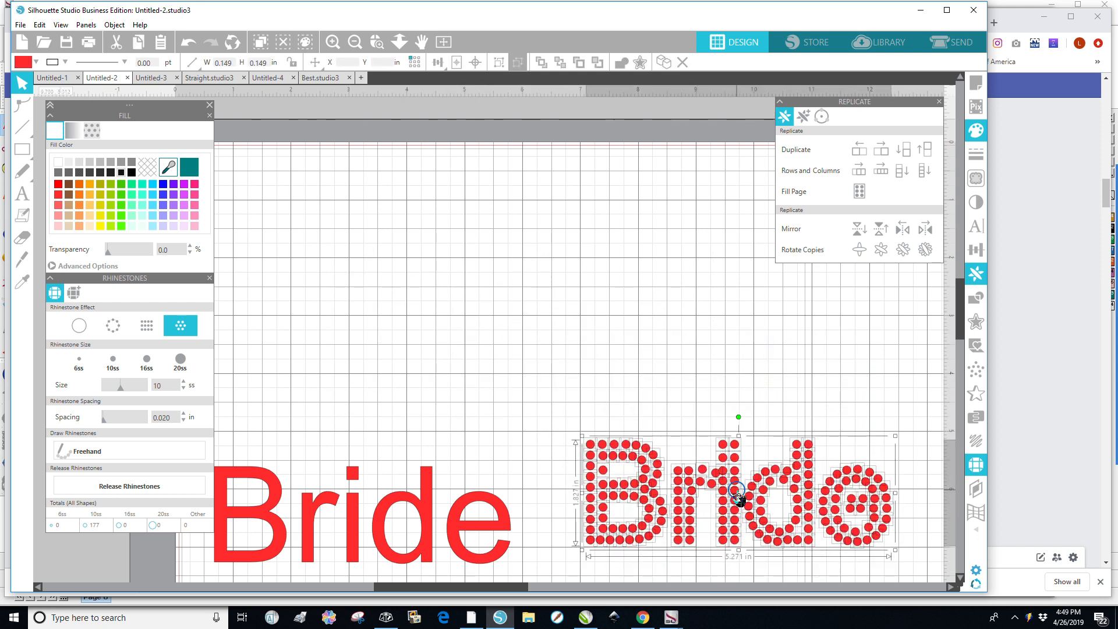
# Move the plain Bride copy up into the vacant area and place a duplicate of it beneath.
pyautogui.click(429, 524)
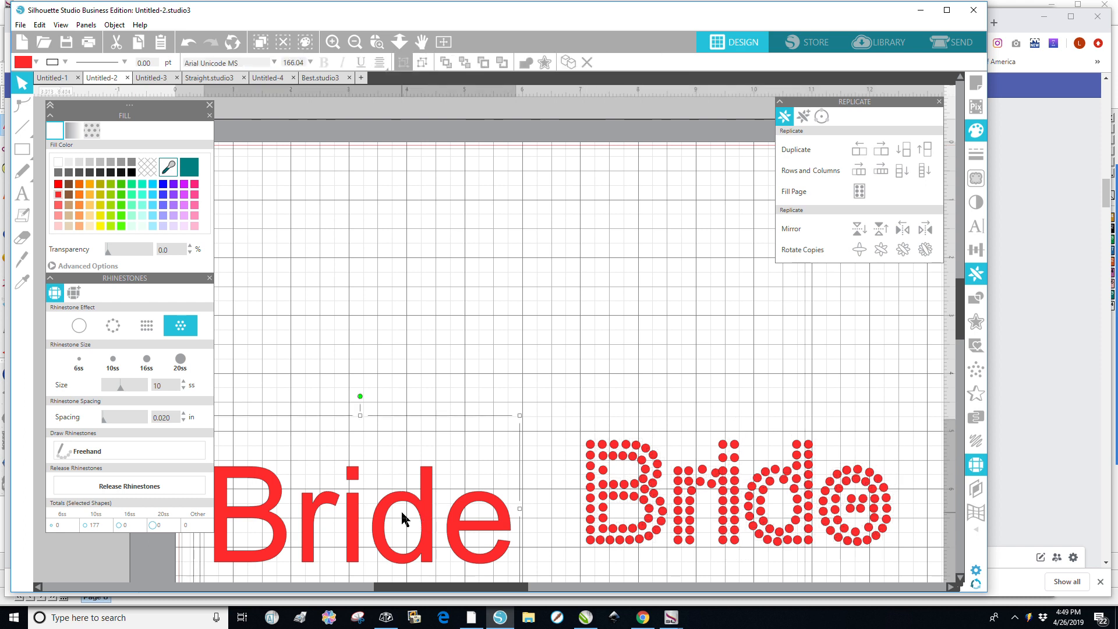
pyautogui.moveTo(399, 489); pyautogui.dragTo(517, 295)
pyautogui.rightClick(512, 287)
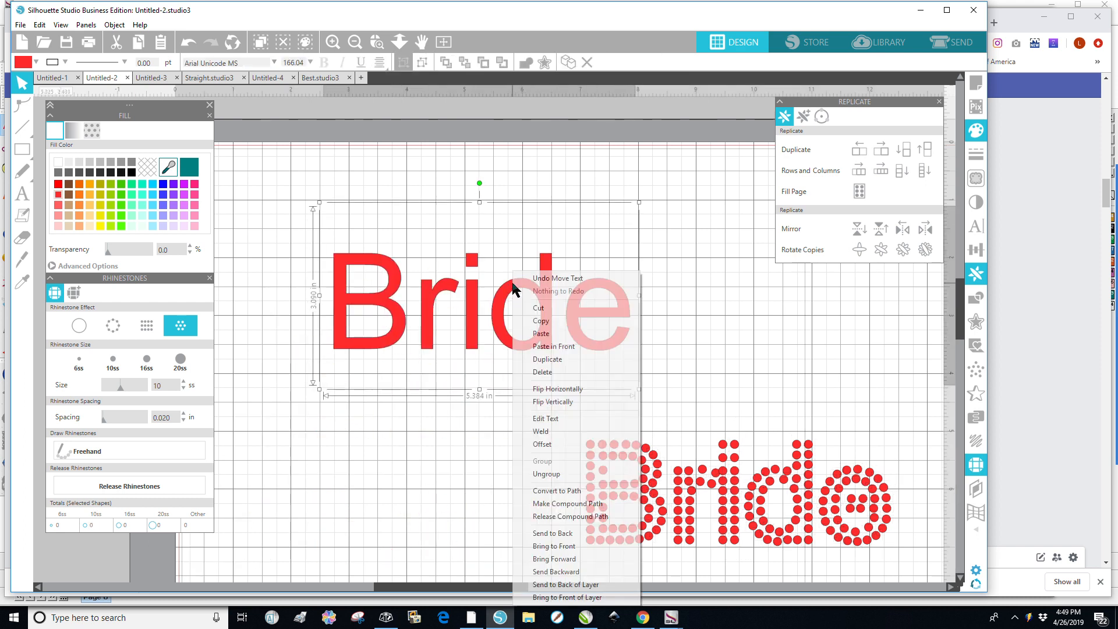
pyautogui.click(547, 359)
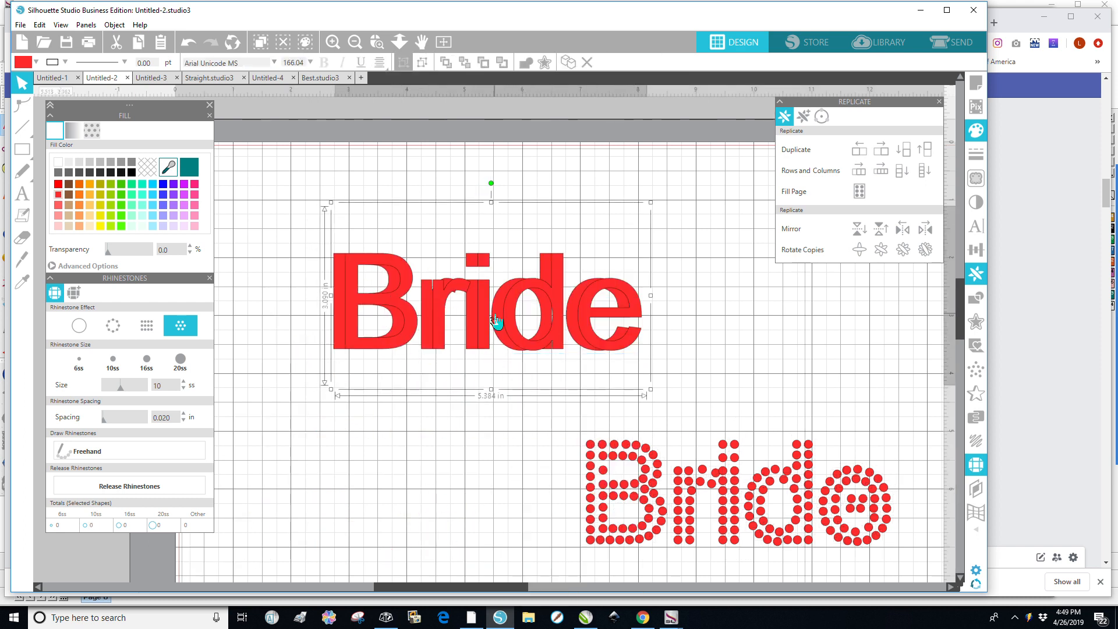
pyautogui.moveTo(506, 322); pyautogui.dragTo(404, 489)
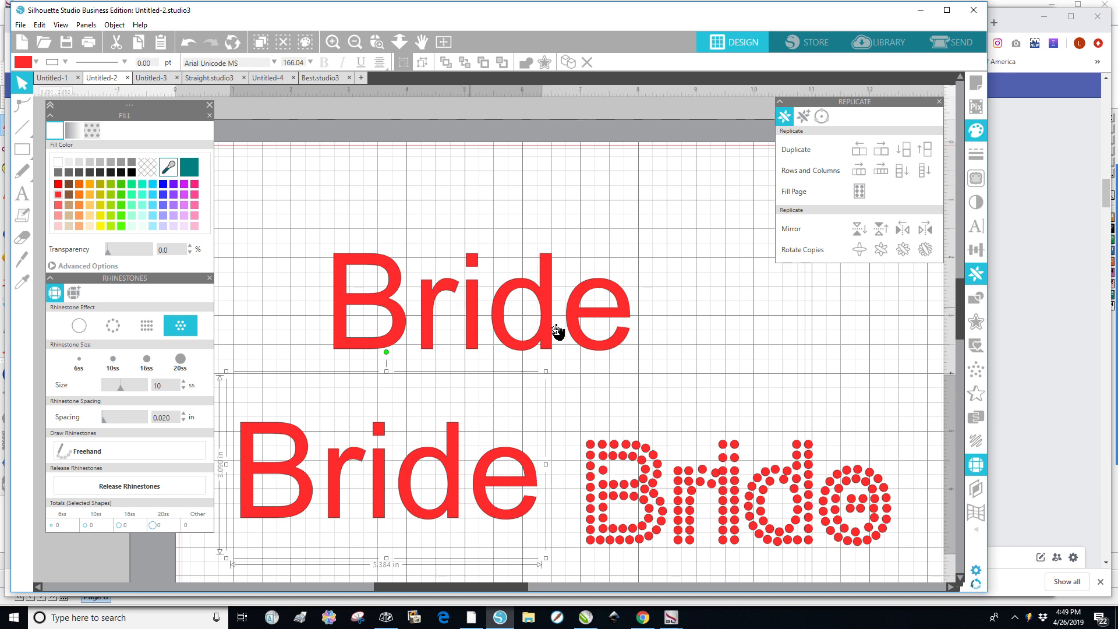
pyautogui.click(303, 311)
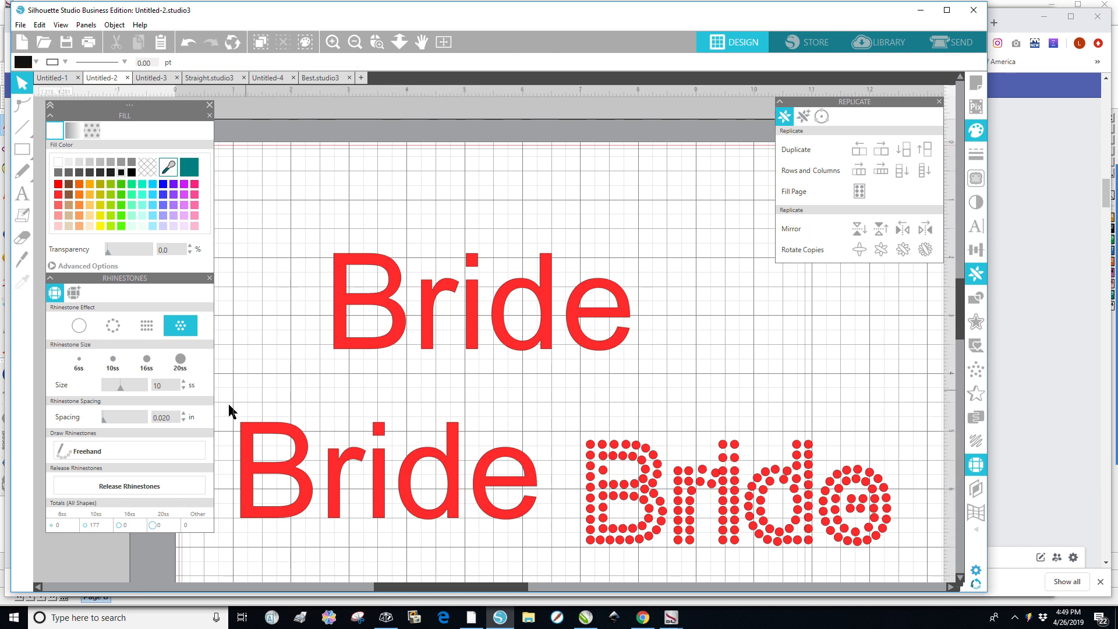
# Set the rhinestone size to 8 ss and apply the Radial Fill rhinestone effect to the top Bride text.
pyautogui.click(183, 388)
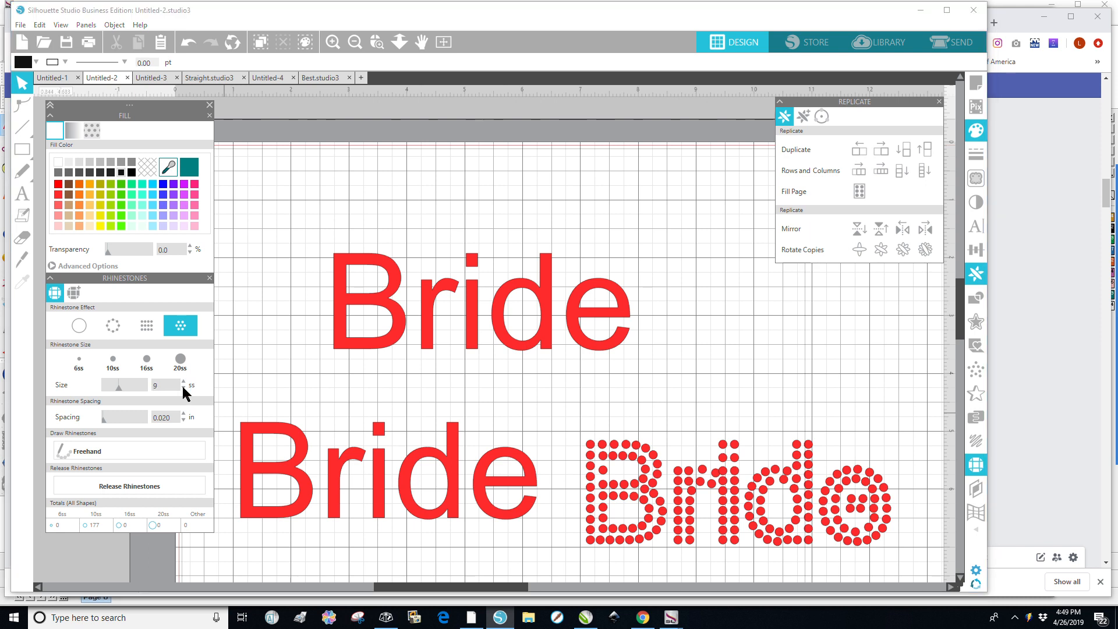
pyautogui.click(184, 388)
pyautogui.click(345, 344)
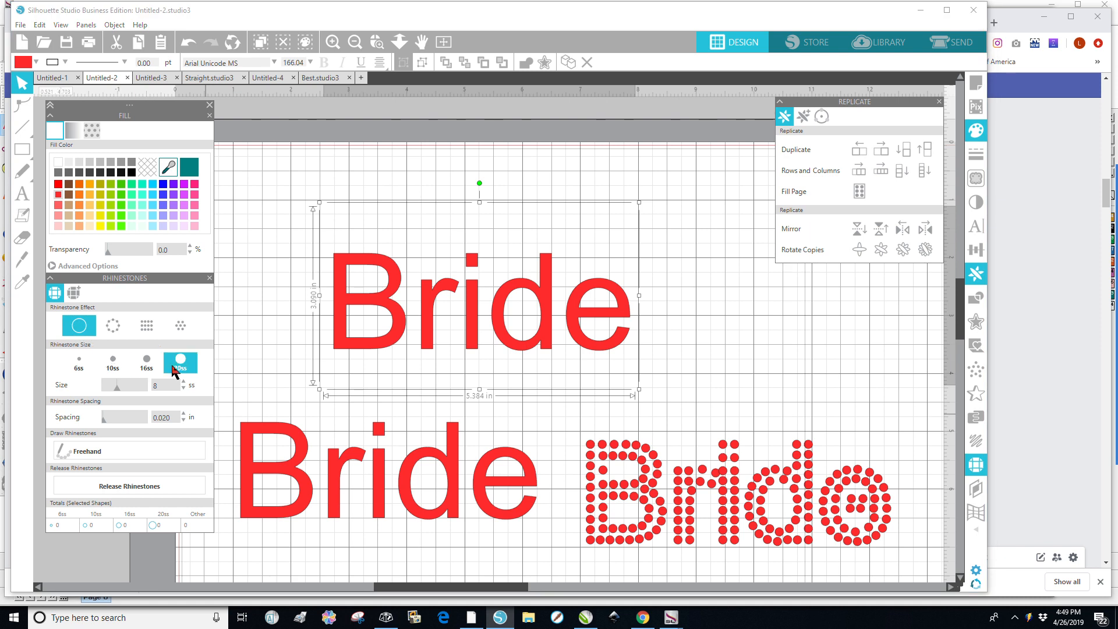
pyautogui.click(181, 324)
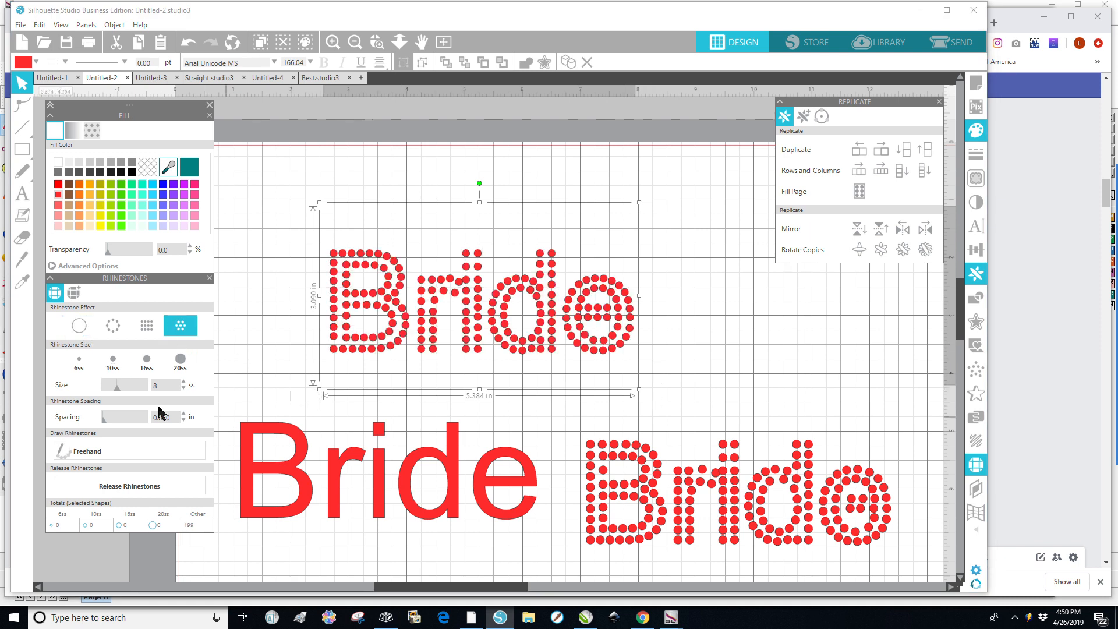
# Release the top design's rhinestones into separate stones.
pyautogui.click(140, 491)
pyautogui.click(730, 374)
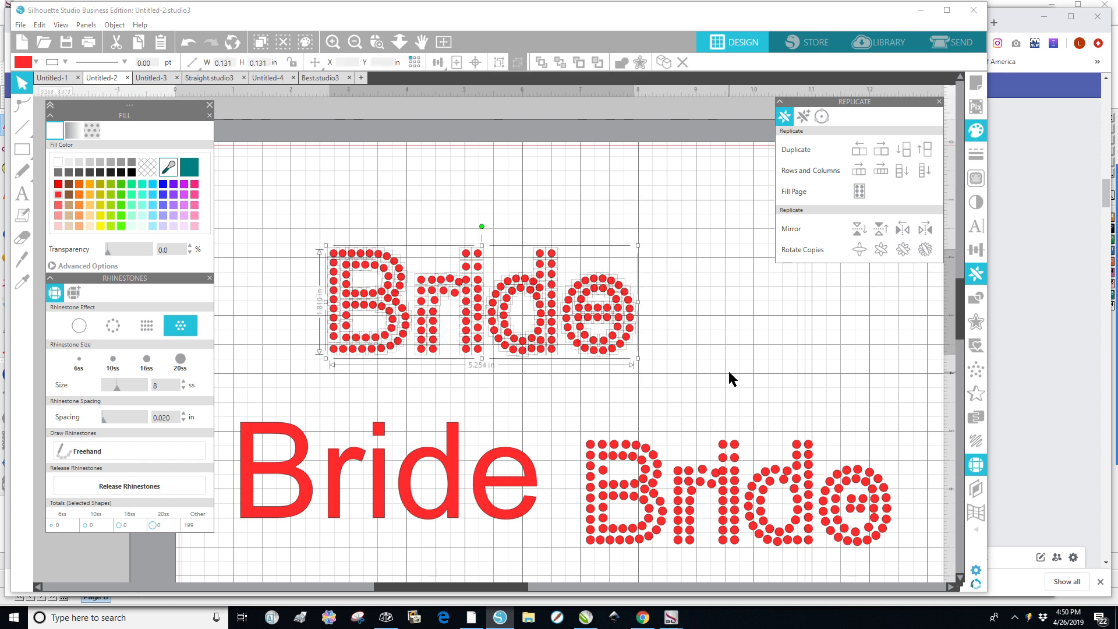
pyautogui.click(621, 347)
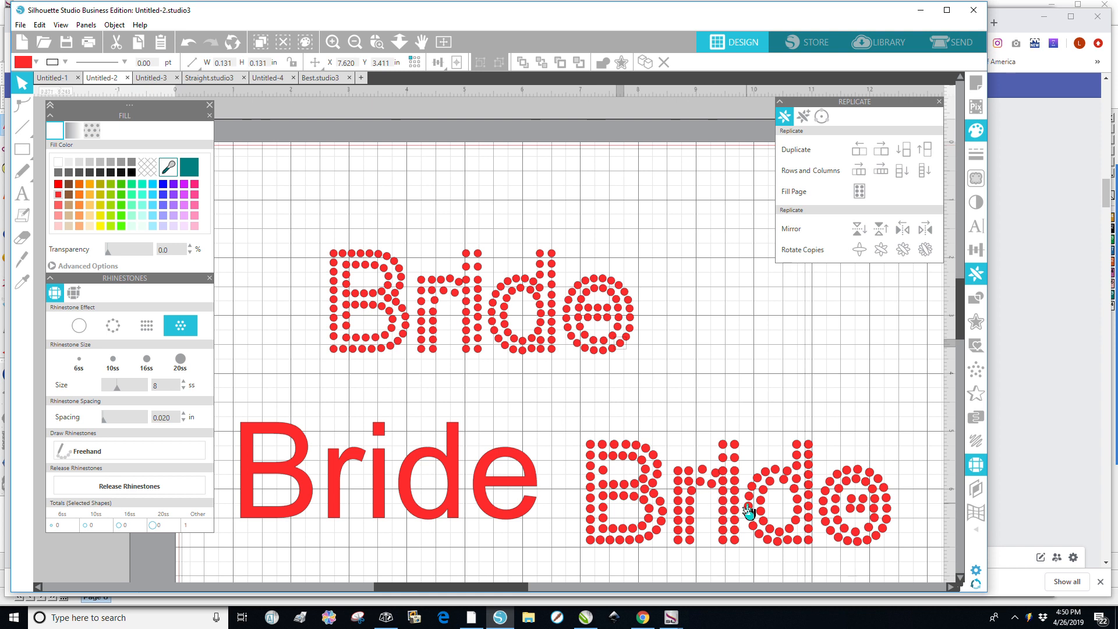
# Select the lower-right stone design and recolour it purple-blue.
pyautogui.moveTo(571, 424); pyautogui.dragTo(907, 563)
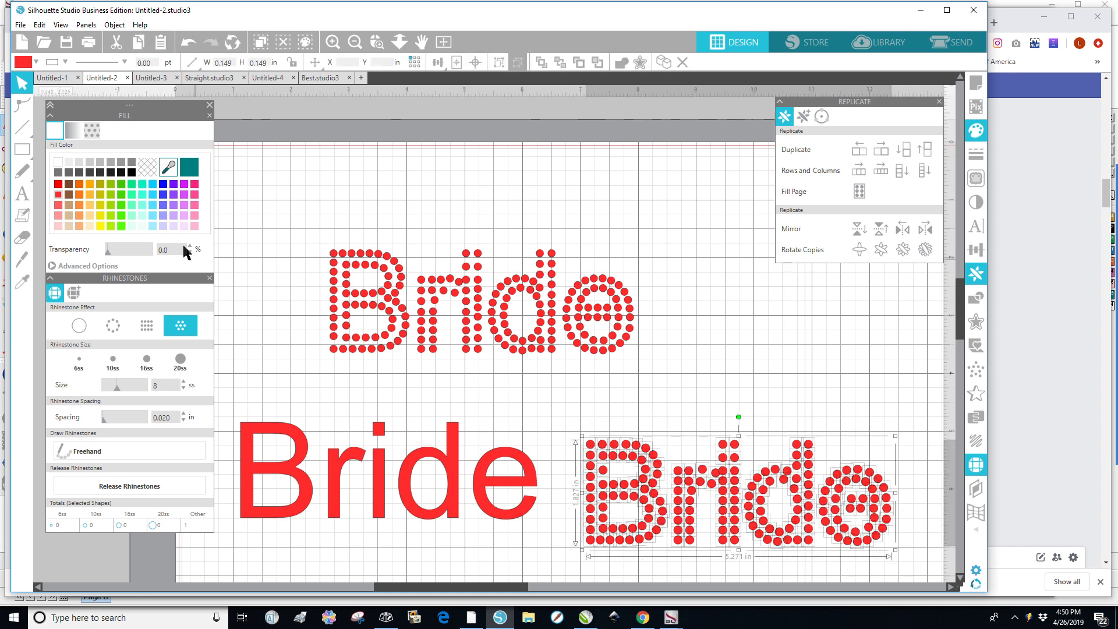
pyautogui.click(163, 205)
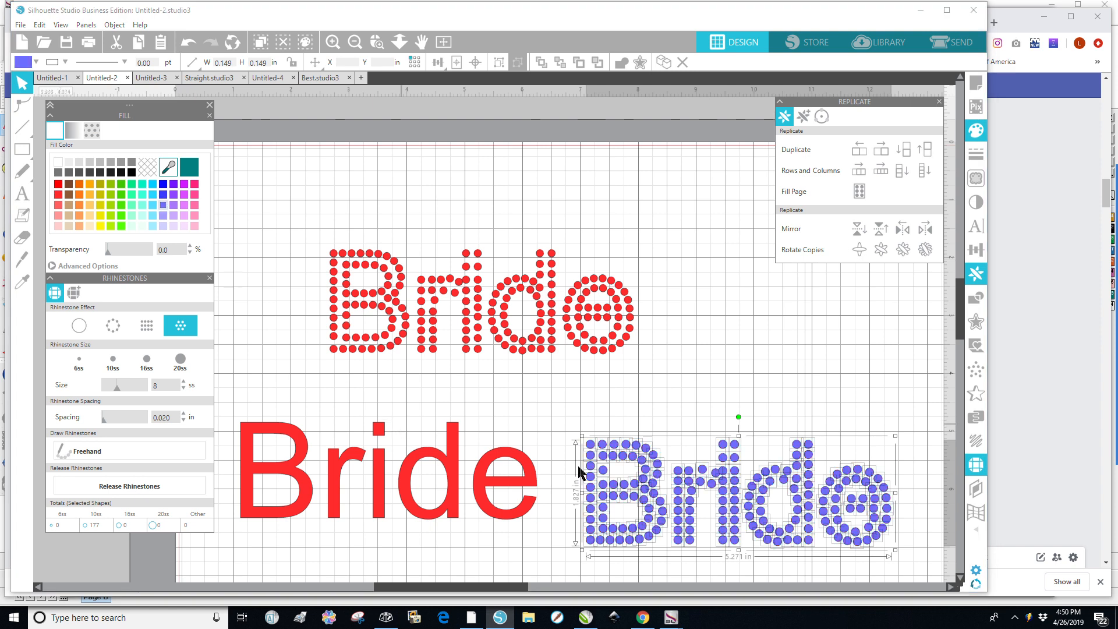
# Group the purple stones and move the group over the red stone Bride.
pyautogui.moveTo(751, 523); pyautogui.dragTo(736, 470)
pyautogui.rightClick(737, 464)
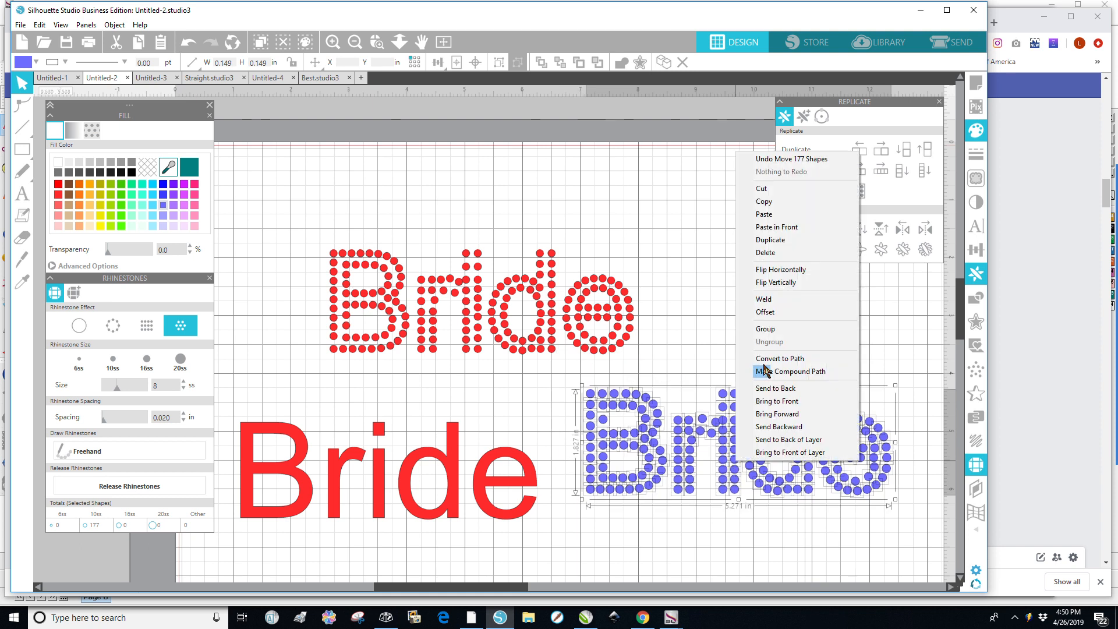
pyautogui.click(766, 329)
pyautogui.click(725, 543)
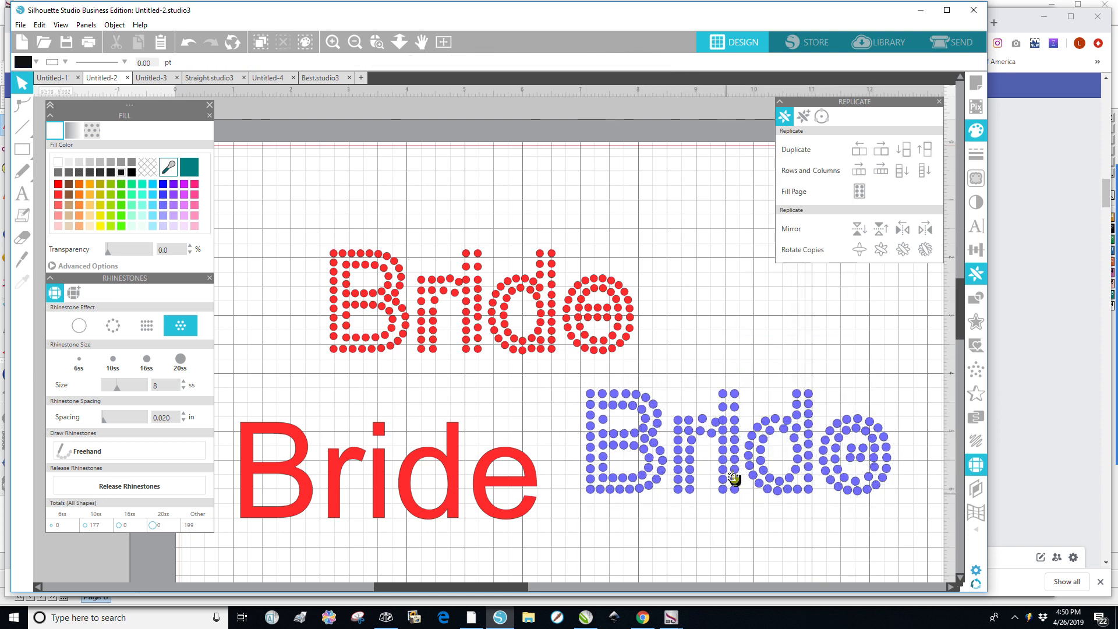
pyautogui.moveTo(737, 470); pyautogui.dragTo(483, 325)
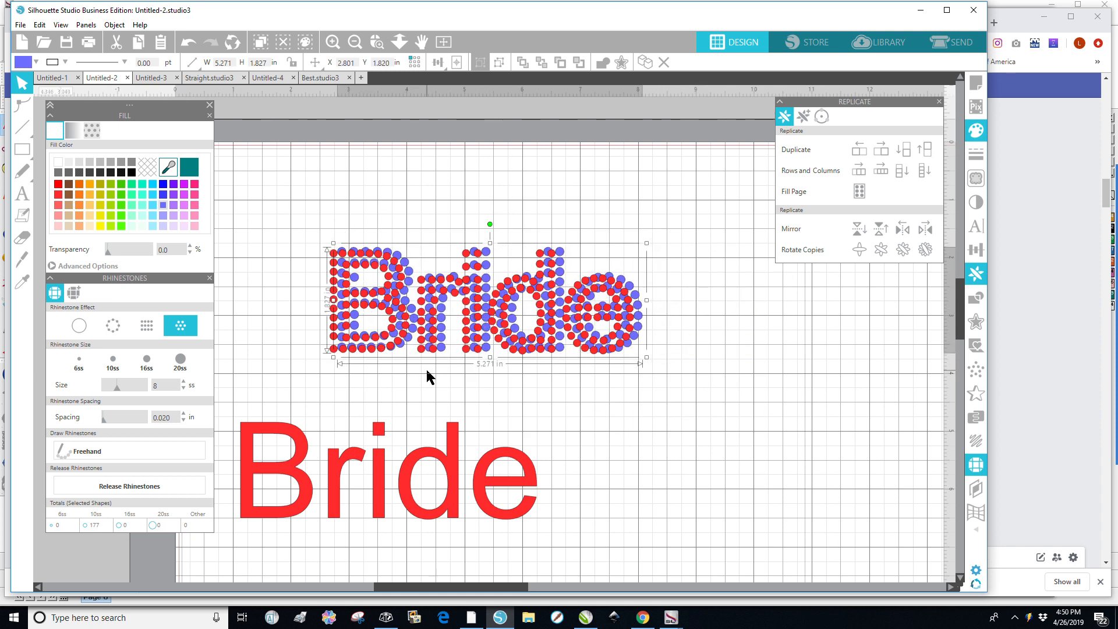
# Zoom in to compare the purple stone placement against the red stone design.
pyautogui.scroll(3, 417, 356)
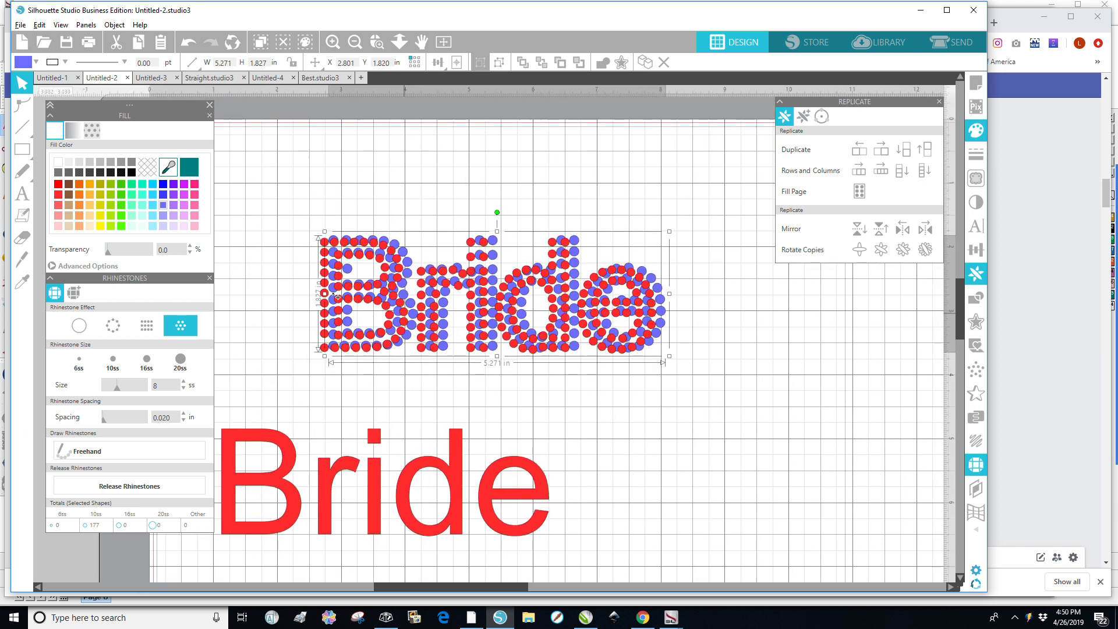
pyautogui.scroll(3, 341, 298)
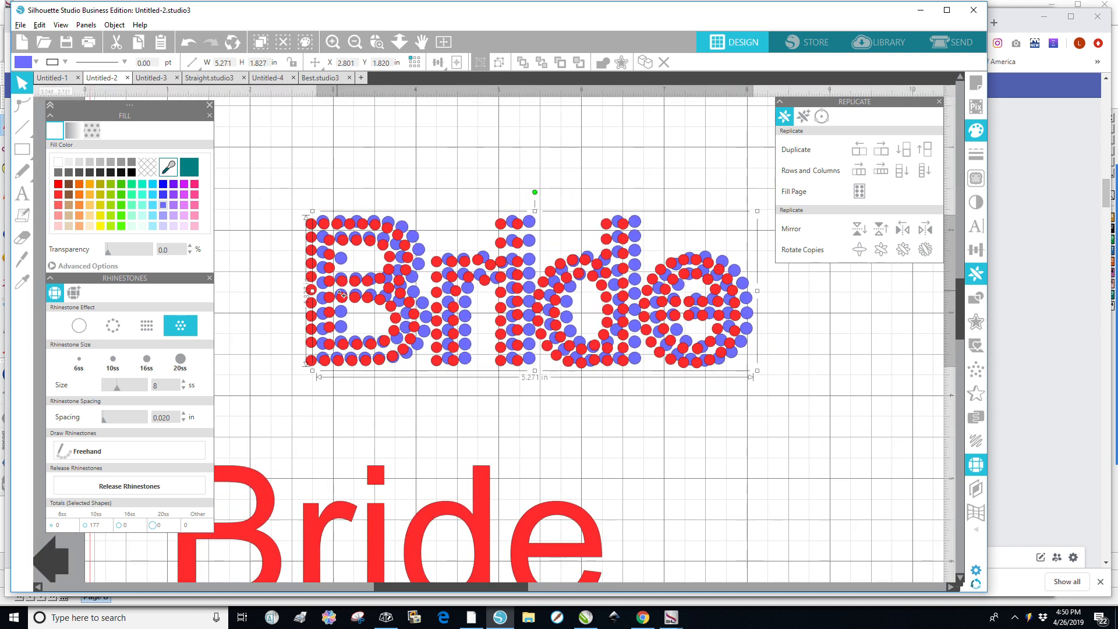
pyautogui.scroll(5, 343, 295)
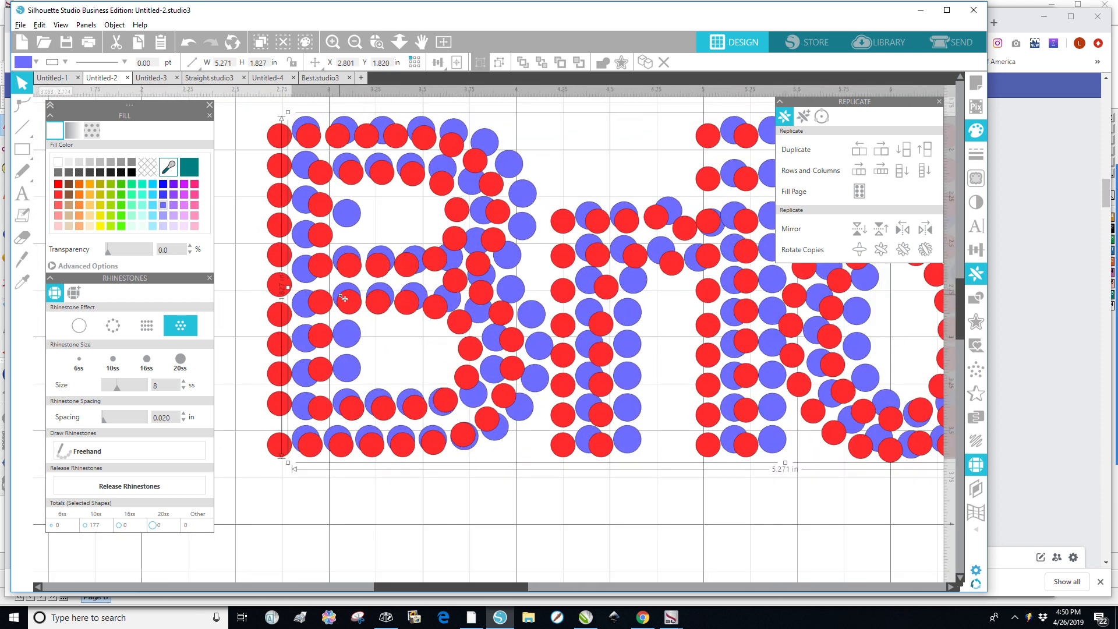
pyautogui.scroll(5, 544, 391)
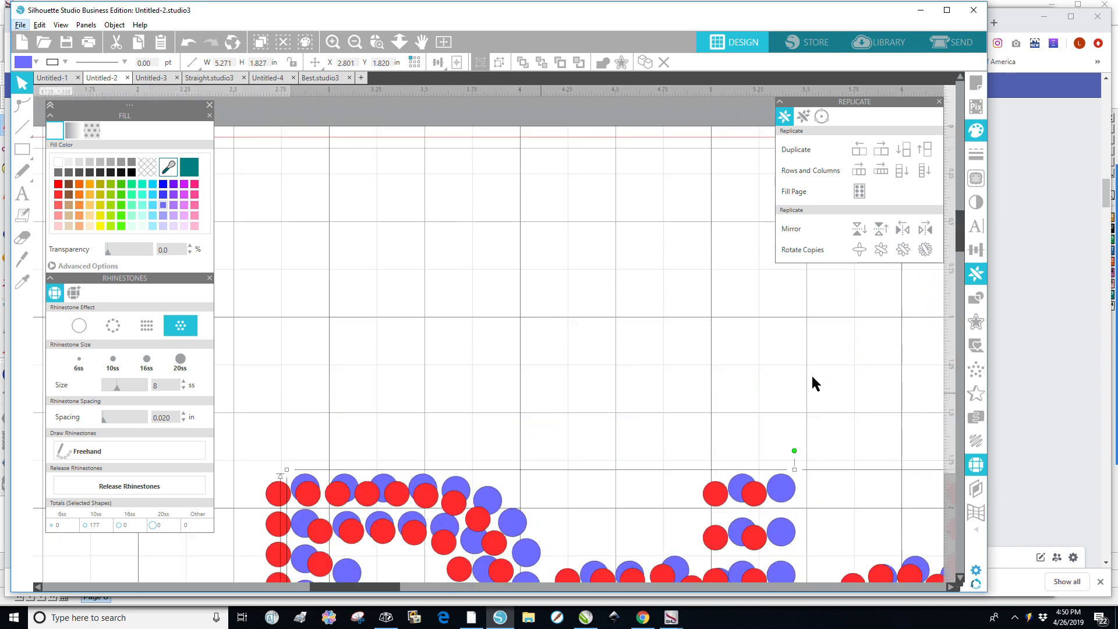
pyautogui.click(738, 389)
pyautogui.scroll(-2, 691, 441)
pyautogui.scroll(-4, 691, 512)
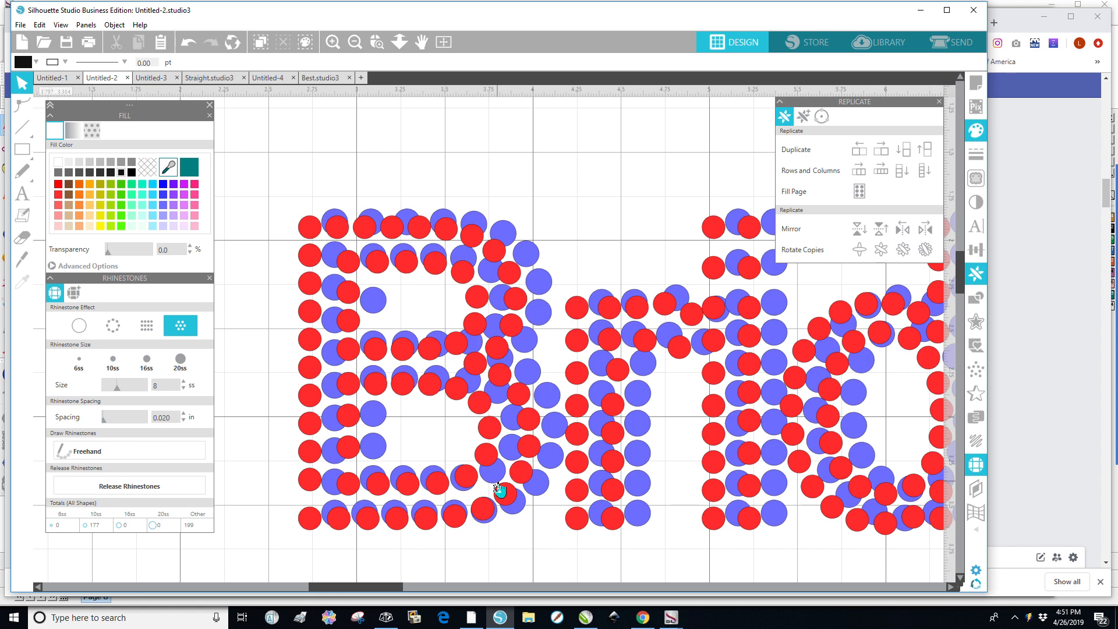
pyautogui.scroll(-3, 554, 428)
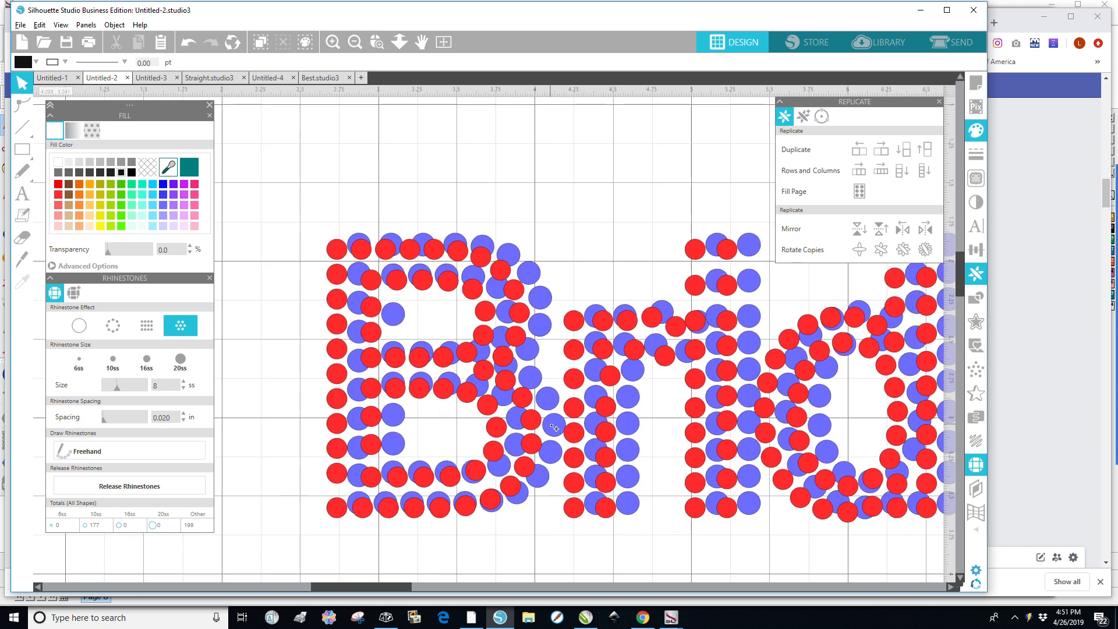
pyautogui.scroll(-5, 554, 428)
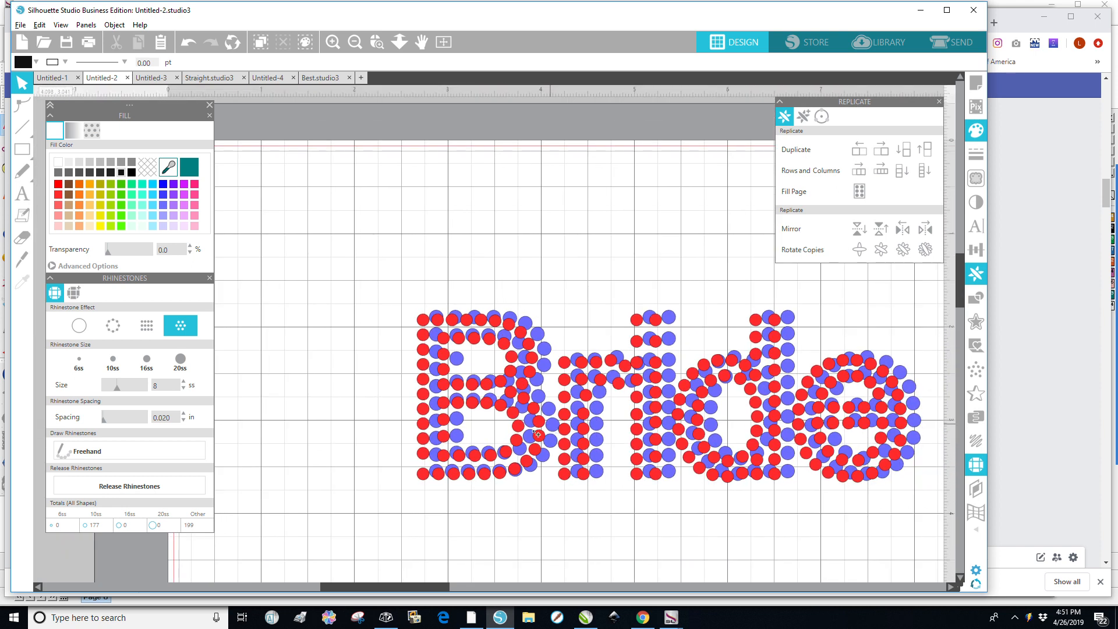
# Delete the purple stone group.
pyautogui.press('alt')
pyautogui.click(656, 528)
pyautogui.click(672, 370)
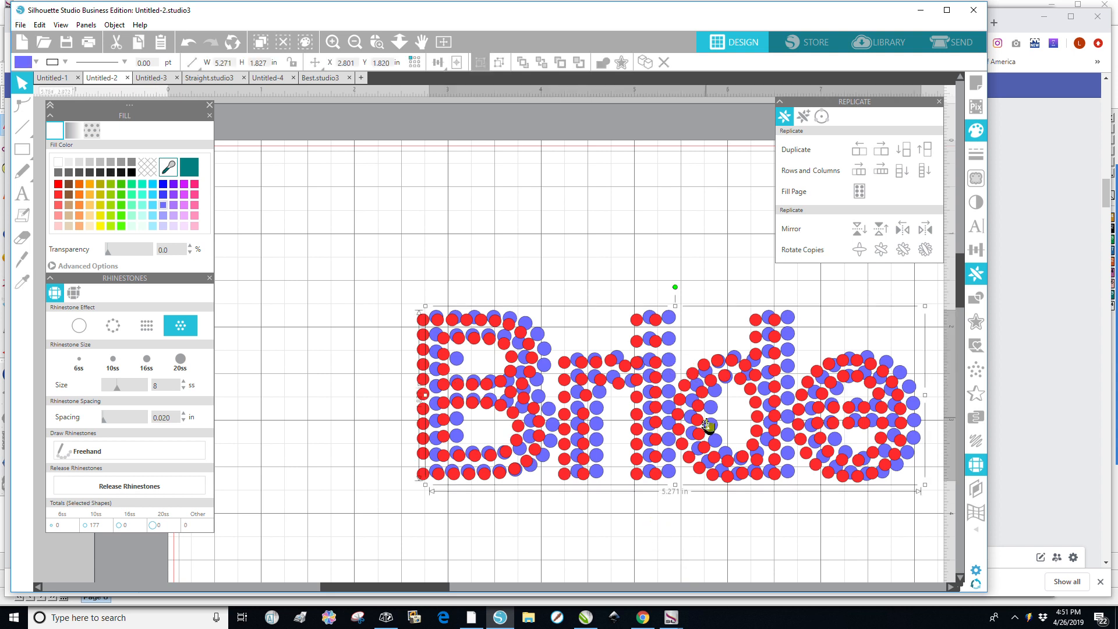
pyautogui.press('Delete')
# Select the left column of stones in the B and space them vertically.
pyautogui.scroll(-3, 673, 420)
pyautogui.scroll(1, 671, 414)
pyautogui.scroll(1, 670, 412)
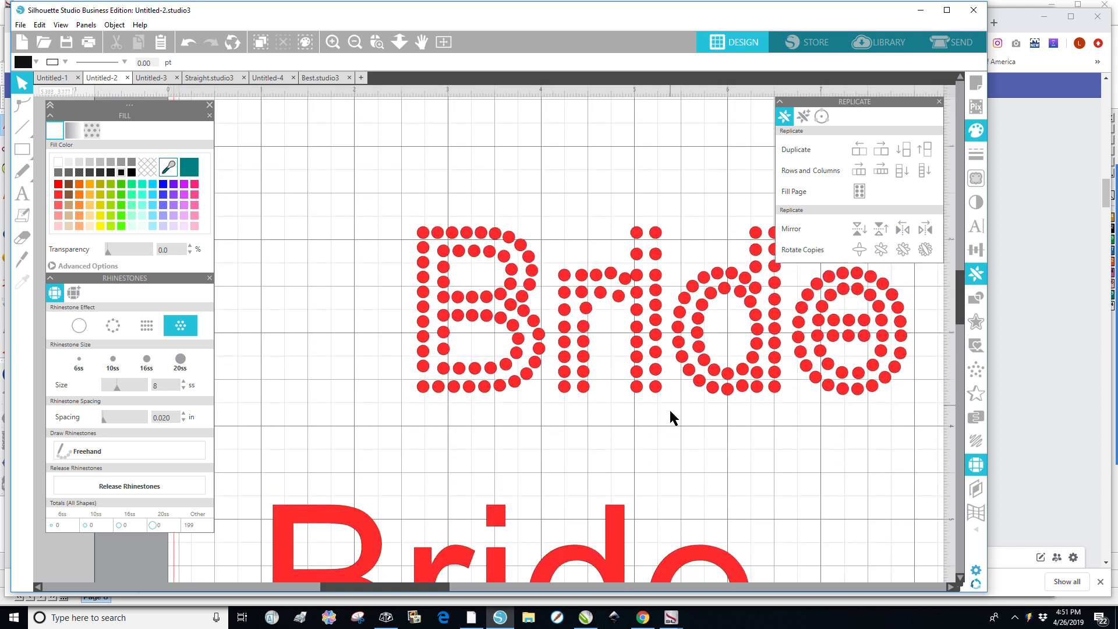
pyautogui.click(655, 352)
pyautogui.click(728, 471)
pyautogui.moveTo(408, 209); pyautogui.dragTo(436, 408)
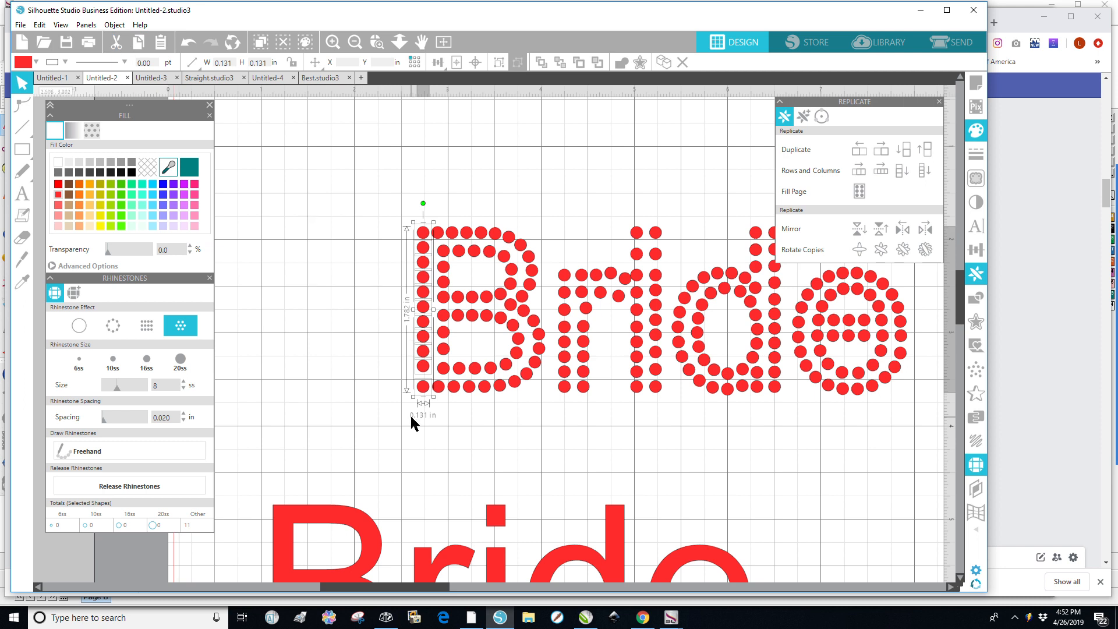
pyautogui.click(113, 26)
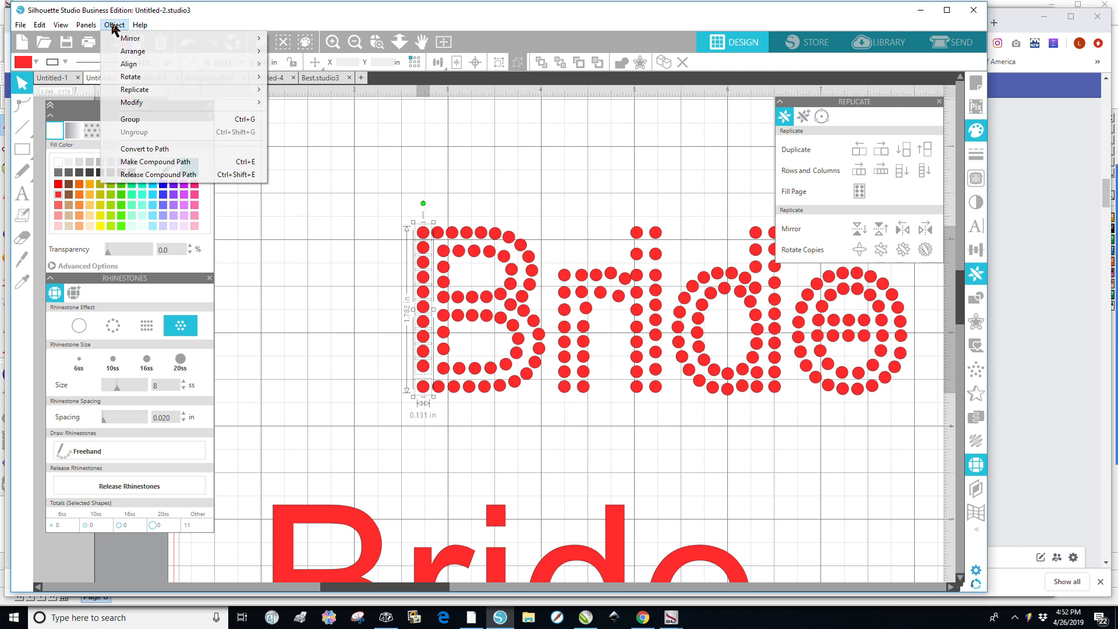
pyautogui.moveTo(131, 70)
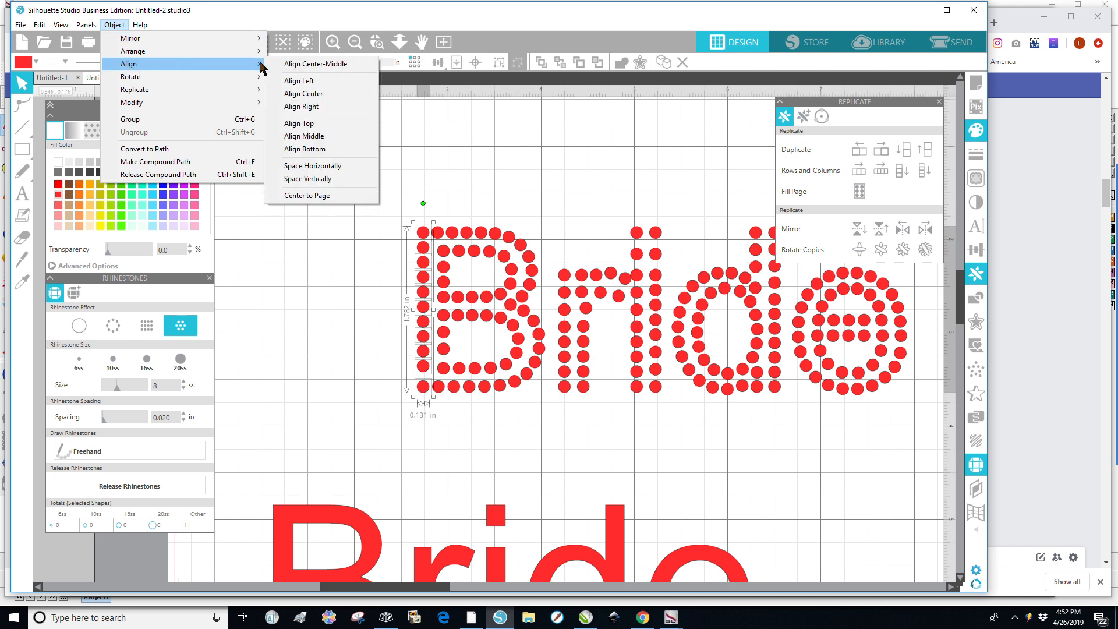
pyautogui.click(307, 179)
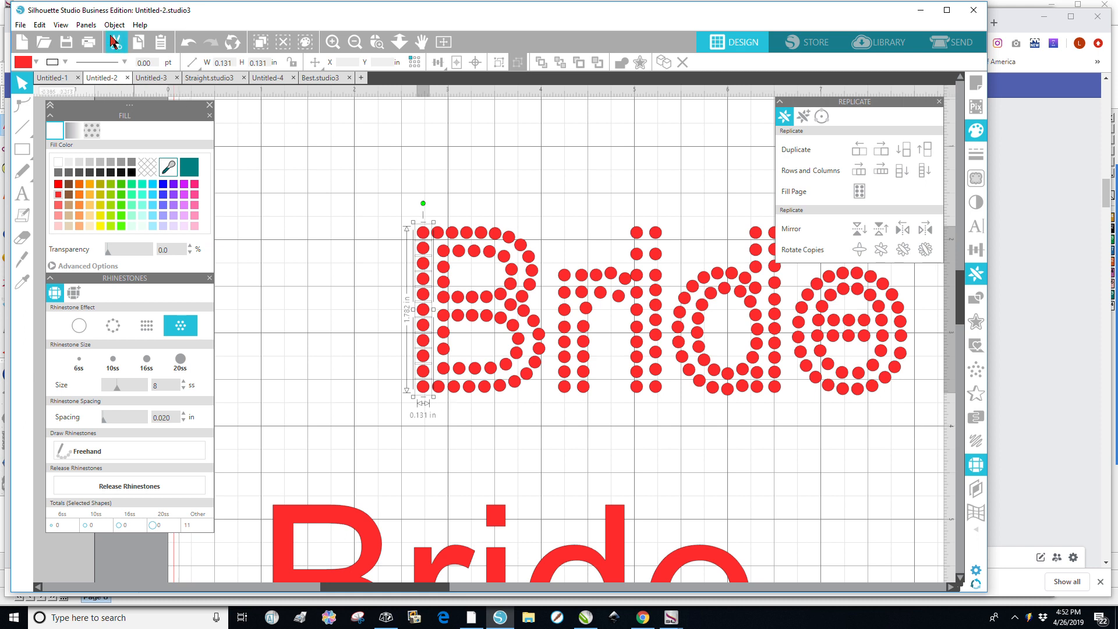
pyautogui.click(20, 25)
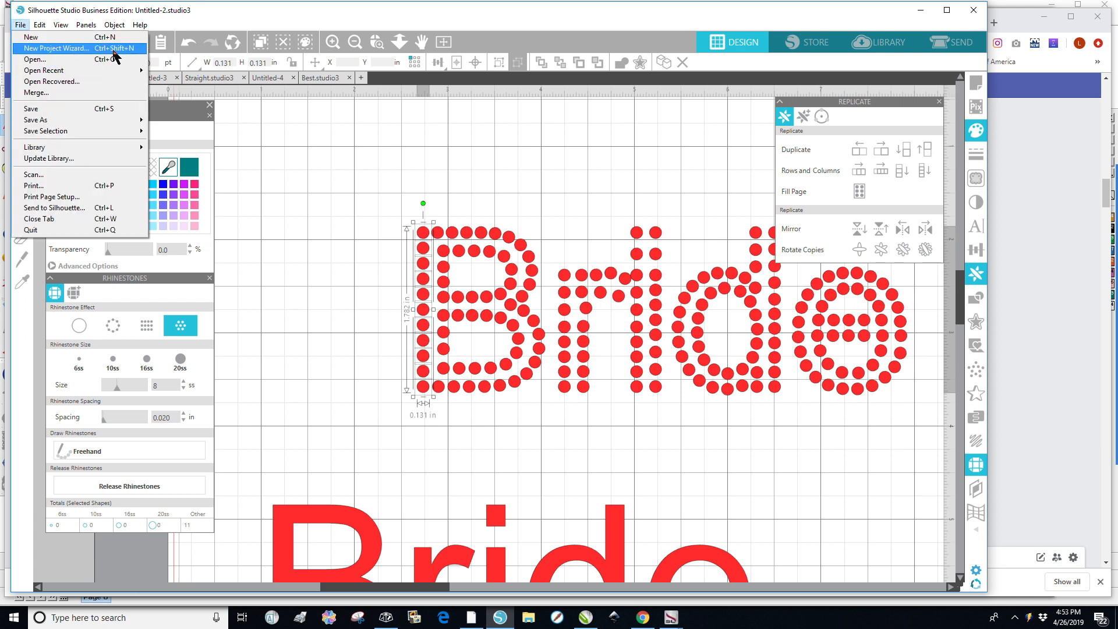
pyautogui.moveTo(111, 27)
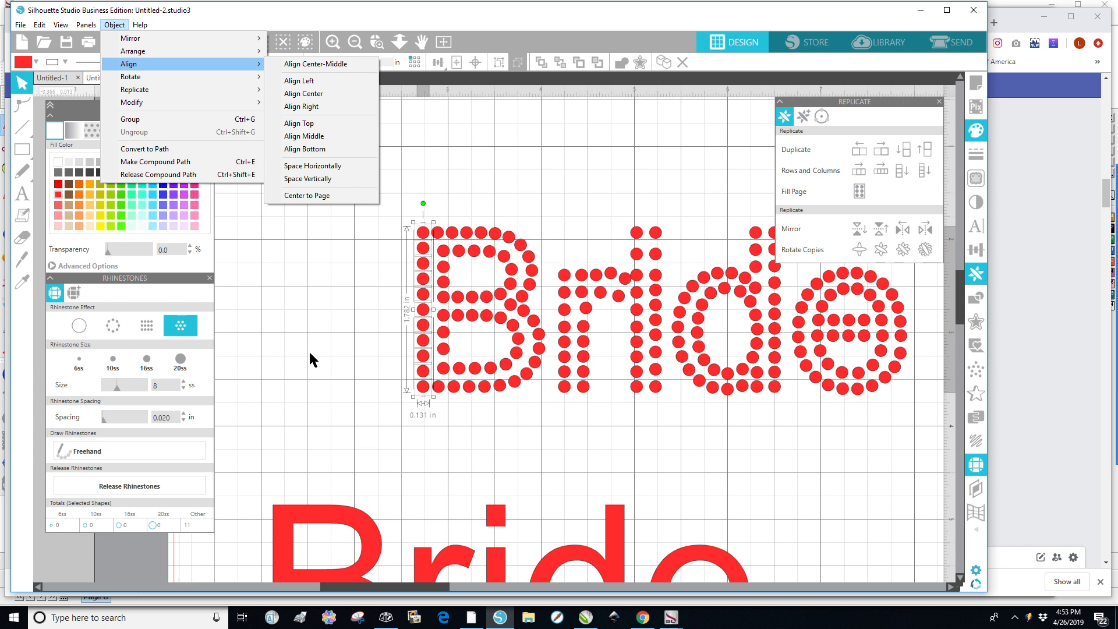
pyautogui.click(321, 299)
pyautogui.click(326, 294)
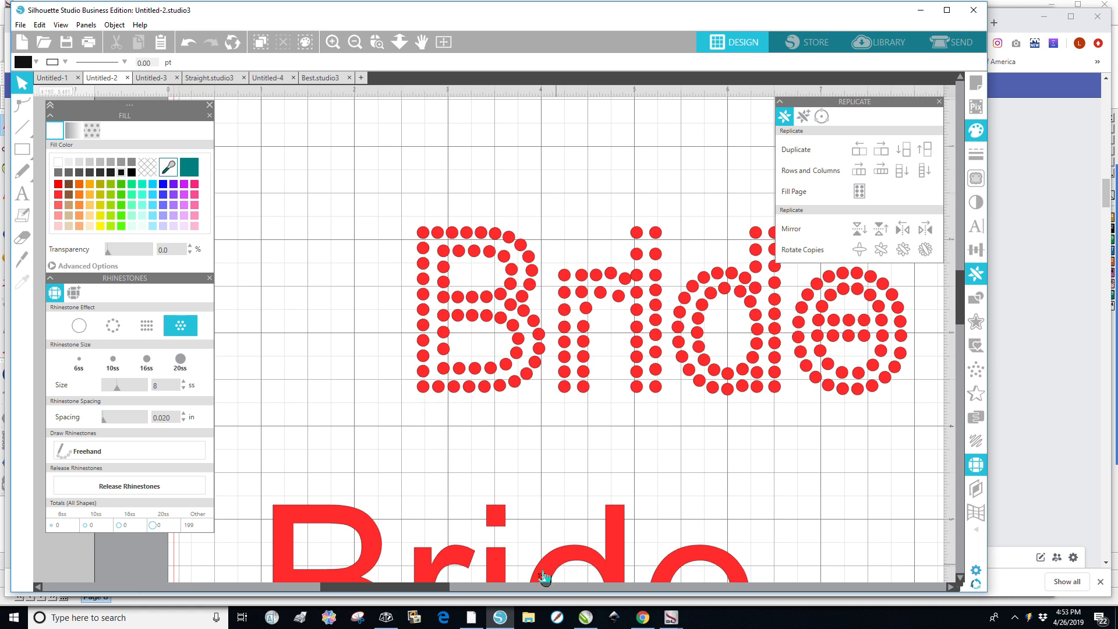
# Delete the outer column of stones in the d's stem.
pyautogui.moveTo(429, 589); pyautogui.dragTo(454, 591)
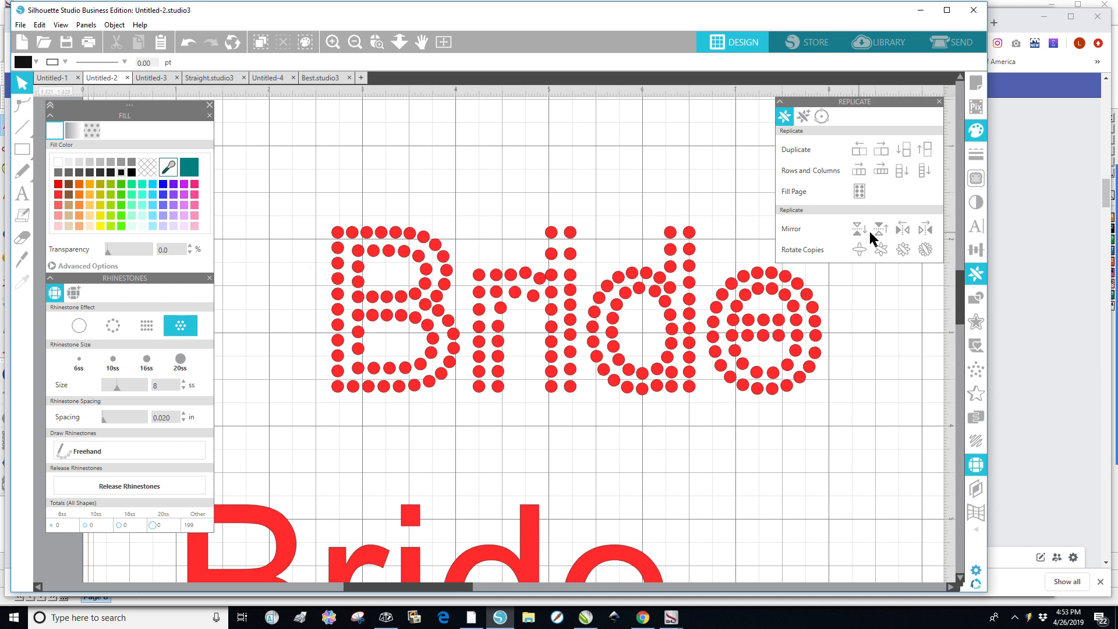
pyautogui.moveTo(705, 220); pyautogui.dragTo(684, 408)
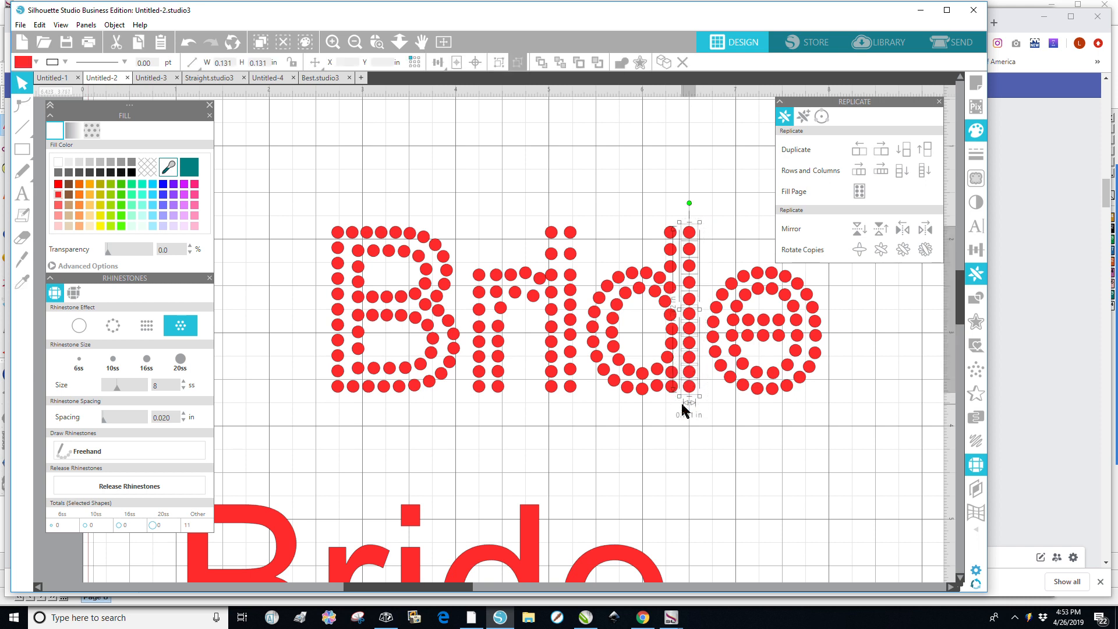
pyautogui.press('Delete')
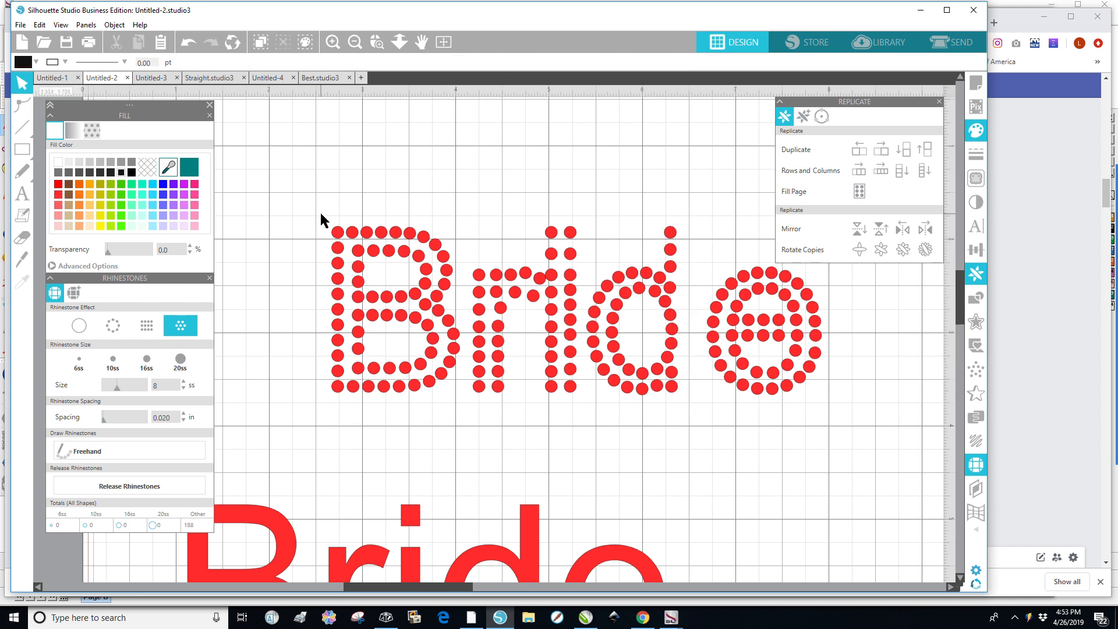
# Duplicate the B's left stone column and move the copy onto the d's stem.
pyautogui.moveTo(318, 211); pyautogui.dragTo(346, 399)
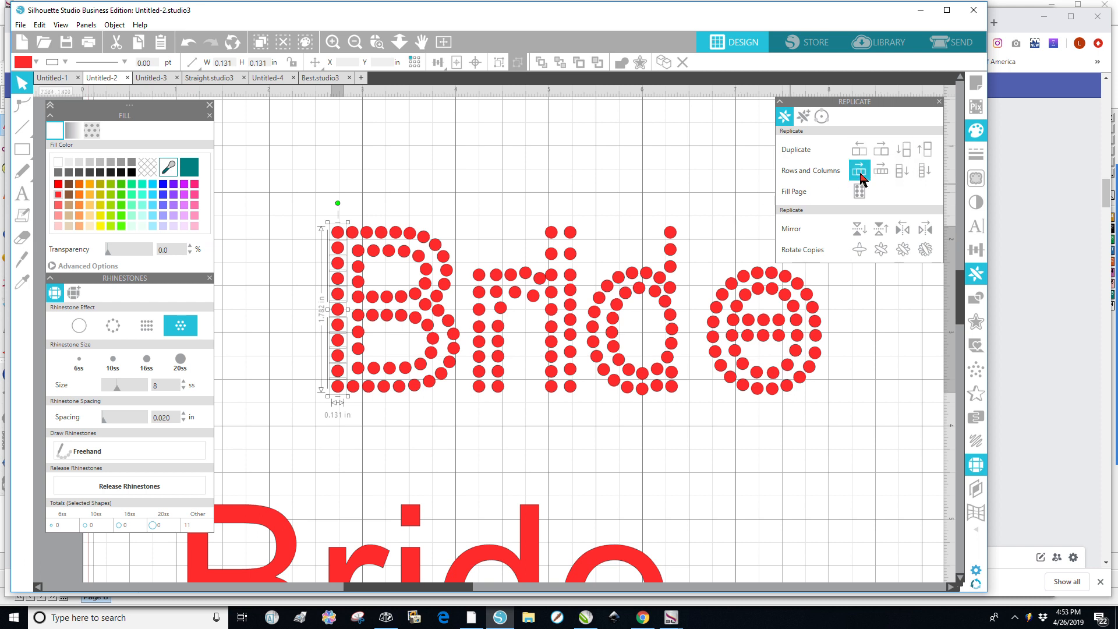
pyautogui.click(882, 150)
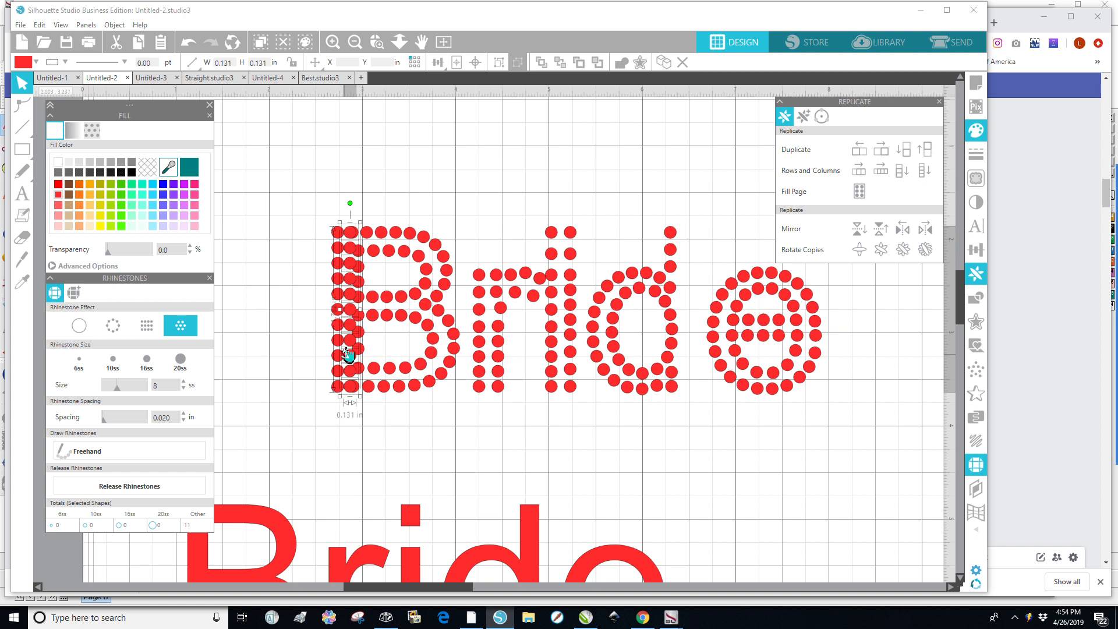
pyautogui.moveTo(352, 317); pyautogui.dragTo(689, 317)
pyautogui.click(673, 455)
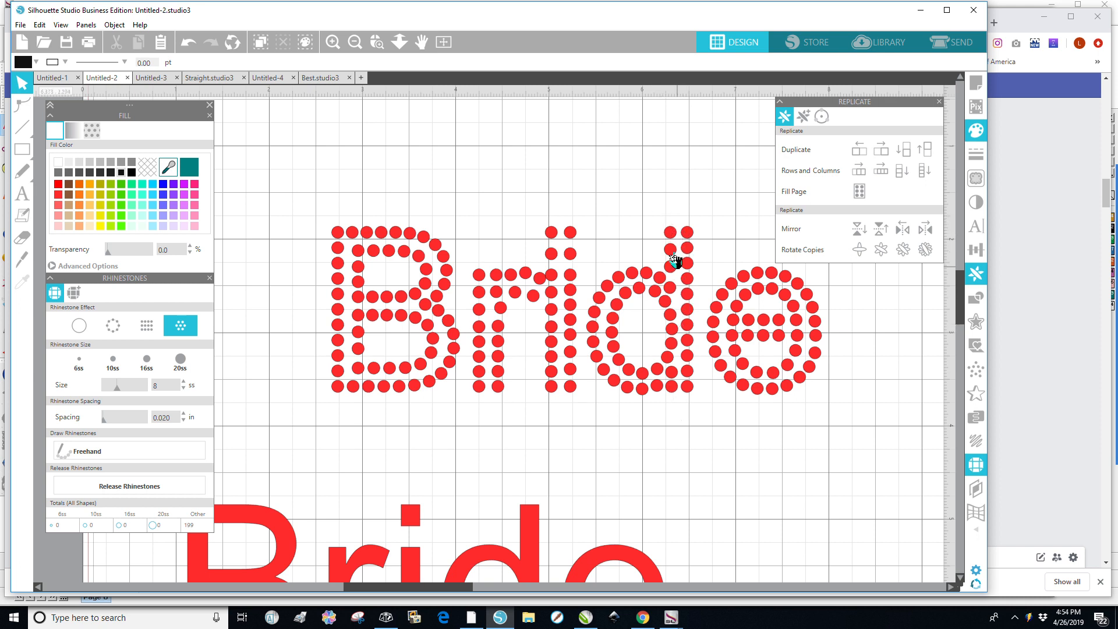
# Delete the d's original inner stem column of stones.
pyautogui.moveTo(662, 222); pyautogui.dragTo(683, 406)
pyautogui.press('Delete')
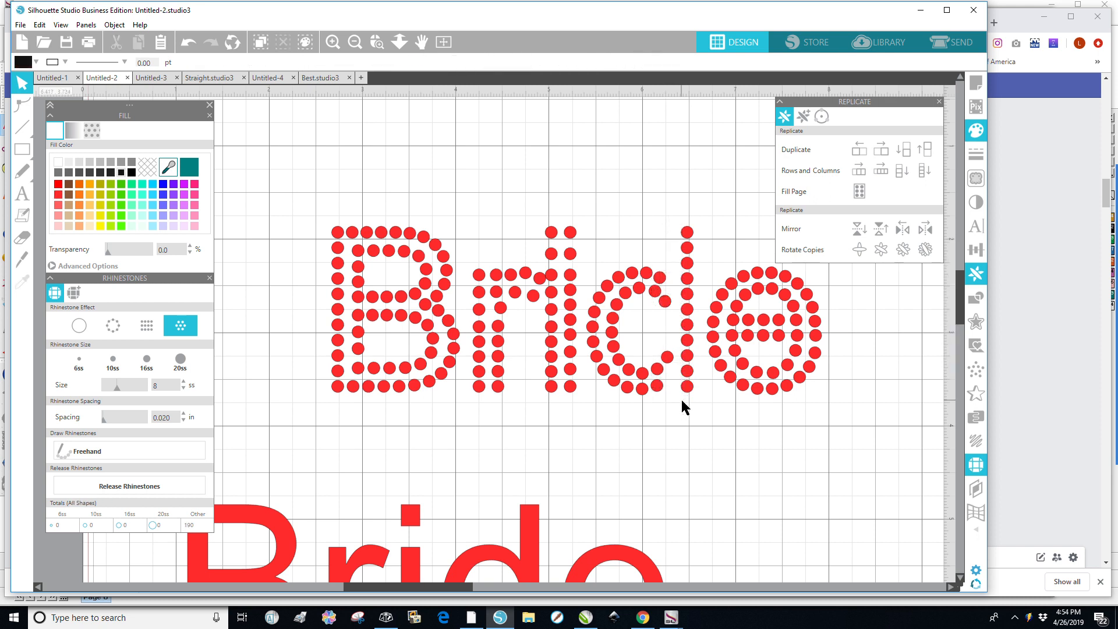
# Duplicate the d's stem column of stones to the left and nudge the copy closer.
pyautogui.moveTo(704, 212); pyautogui.dragTo(676, 407)
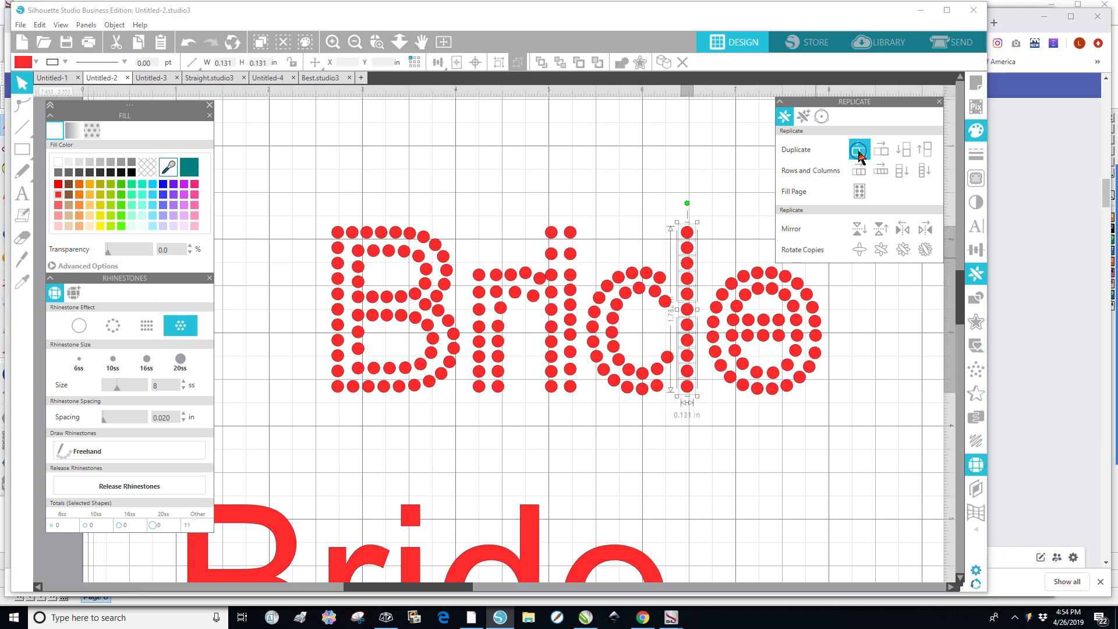
pyautogui.click(859, 150)
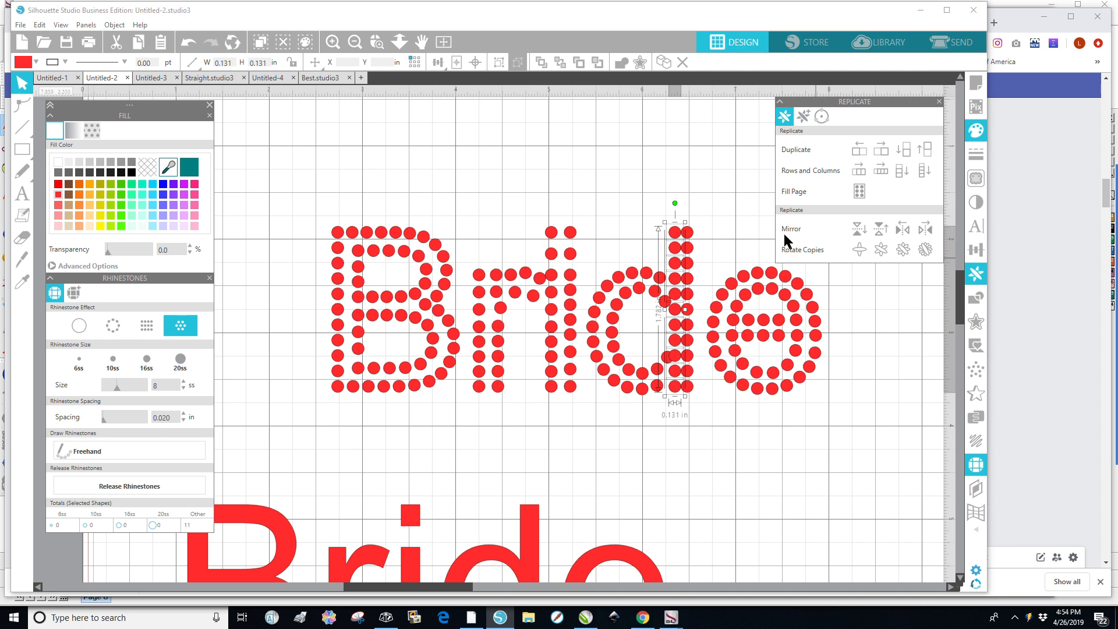
pyautogui.press('Left')
pyautogui.press('Left')
pyautogui.press('Left')
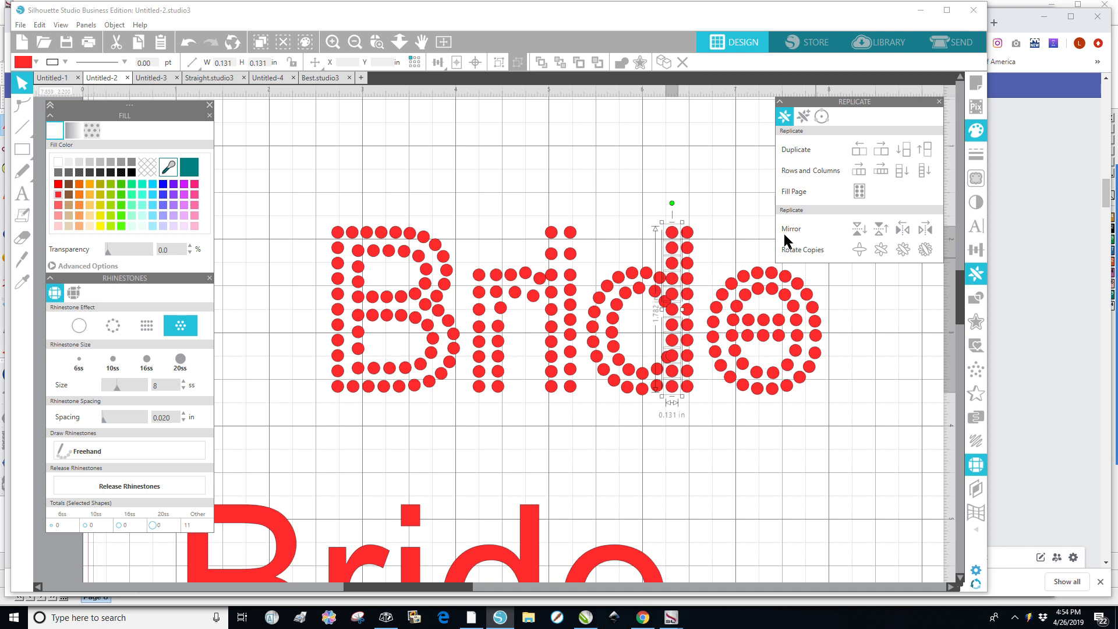
# Select both d stem columns and nudge them right to realign with the bowl.
pyautogui.click(709, 231)
pyautogui.moveTo(701, 214); pyautogui.dragTo(669, 407)
pyautogui.press('Right')
pyautogui.press('Right')
pyautogui.press('Right')
pyautogui.press('Right')
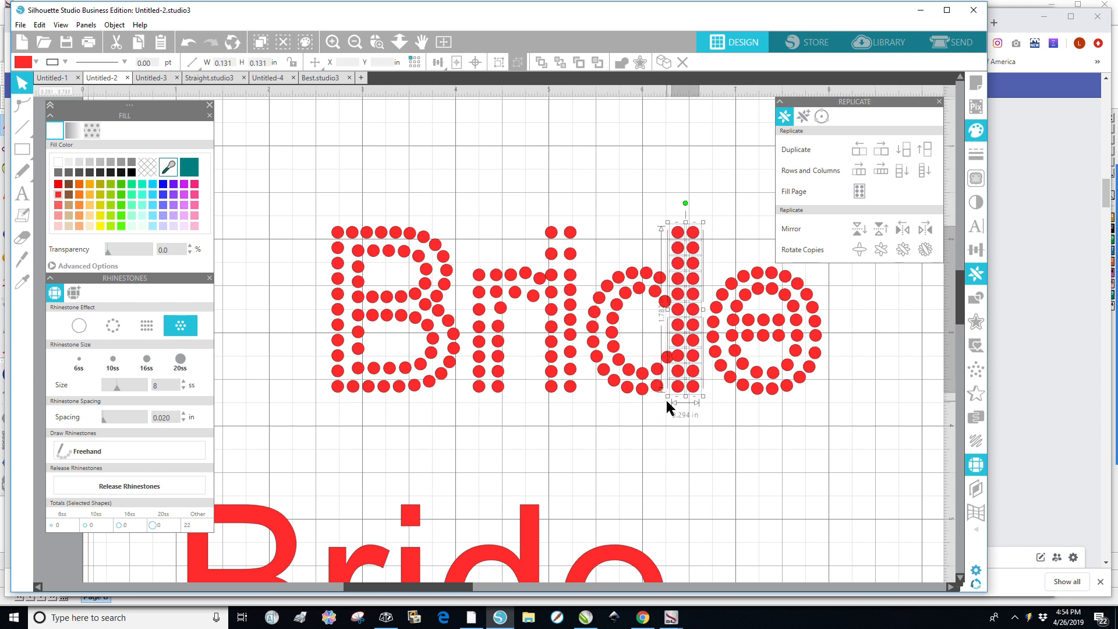
pyautogui.press('Left')
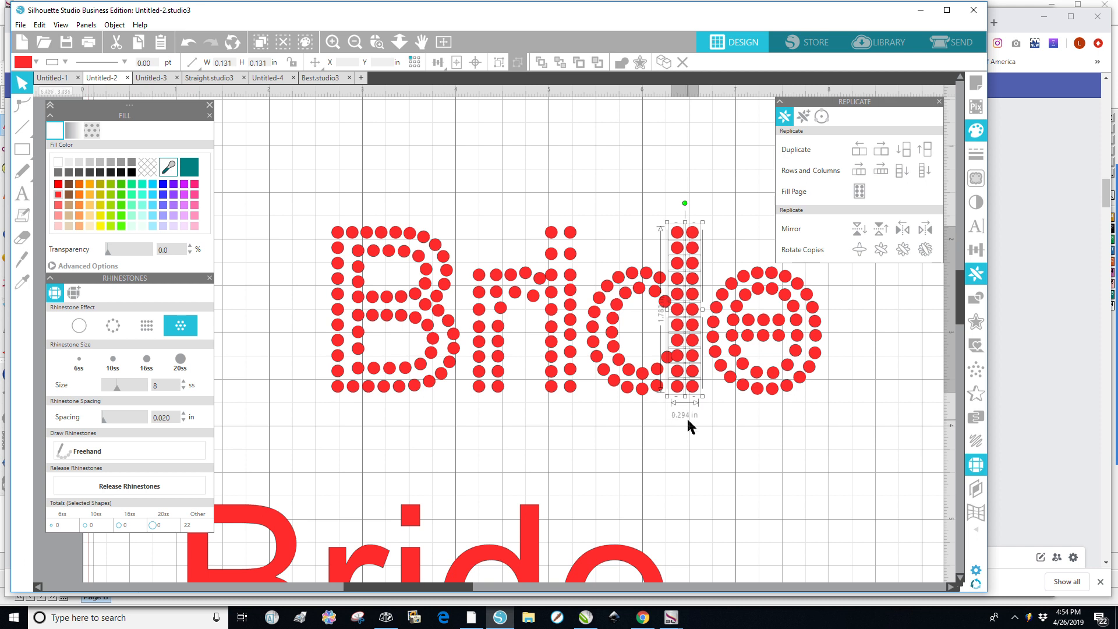
pyautogui.click(669, 498)
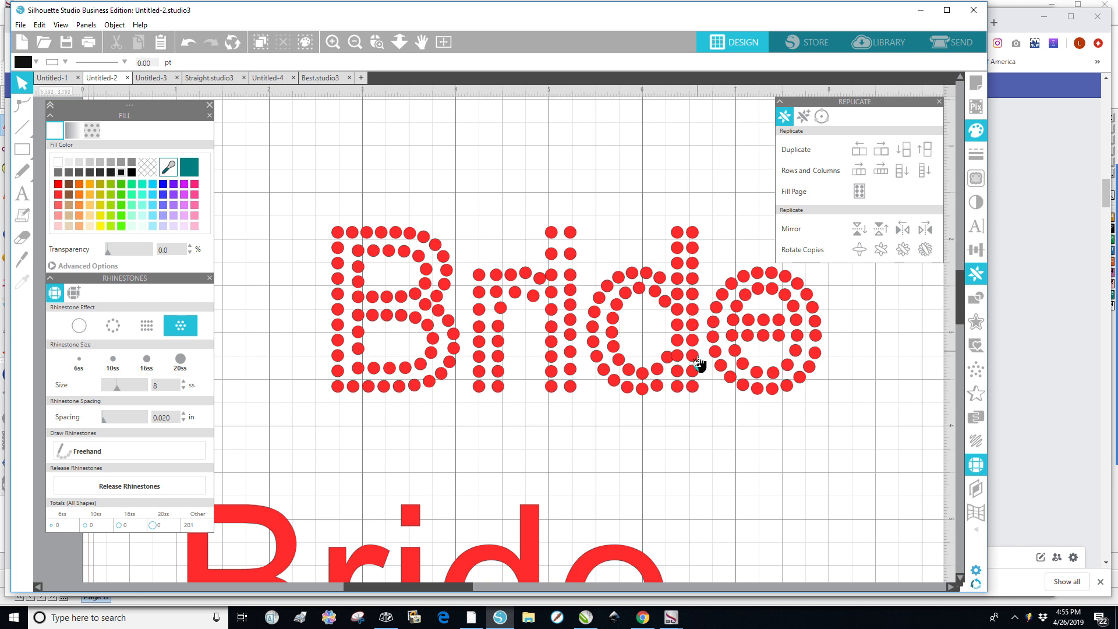
# Select the i's right stone column and space it vertically.
pyautogui.moveTo(560, 399); pyautogui.dragTo(582, 271)
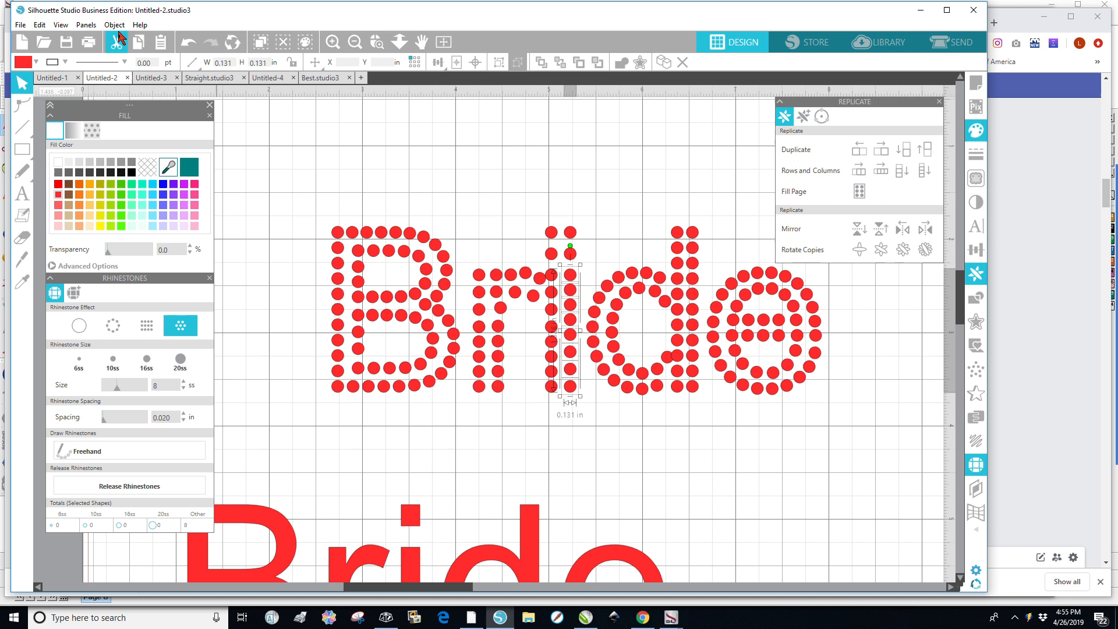
pyautogui.click(114, 24)
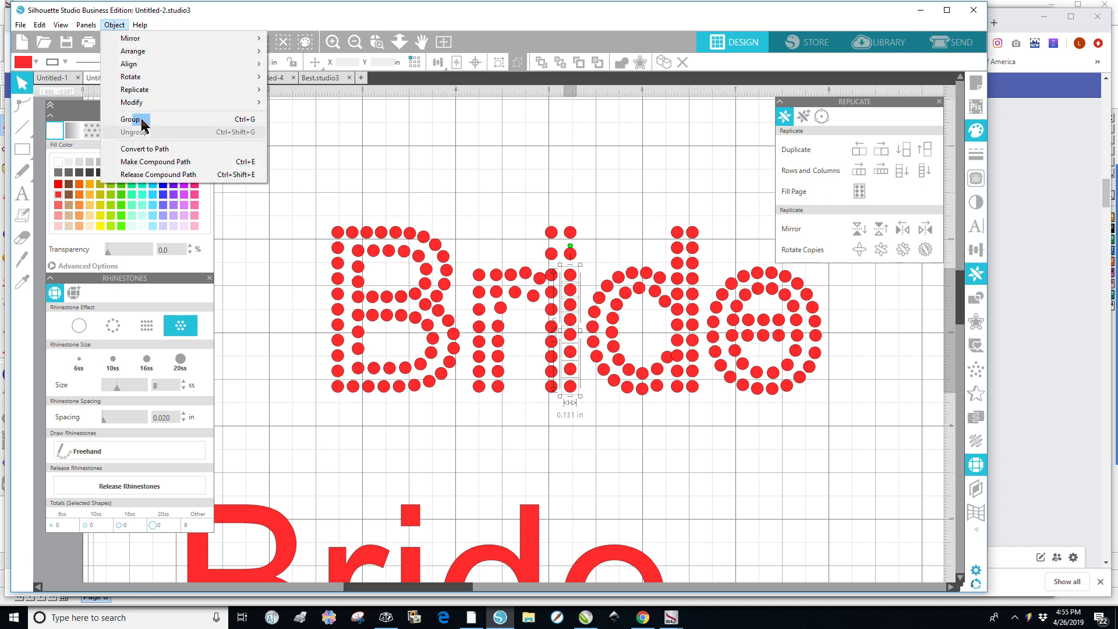
pyautogui.moveTo(140, 64)
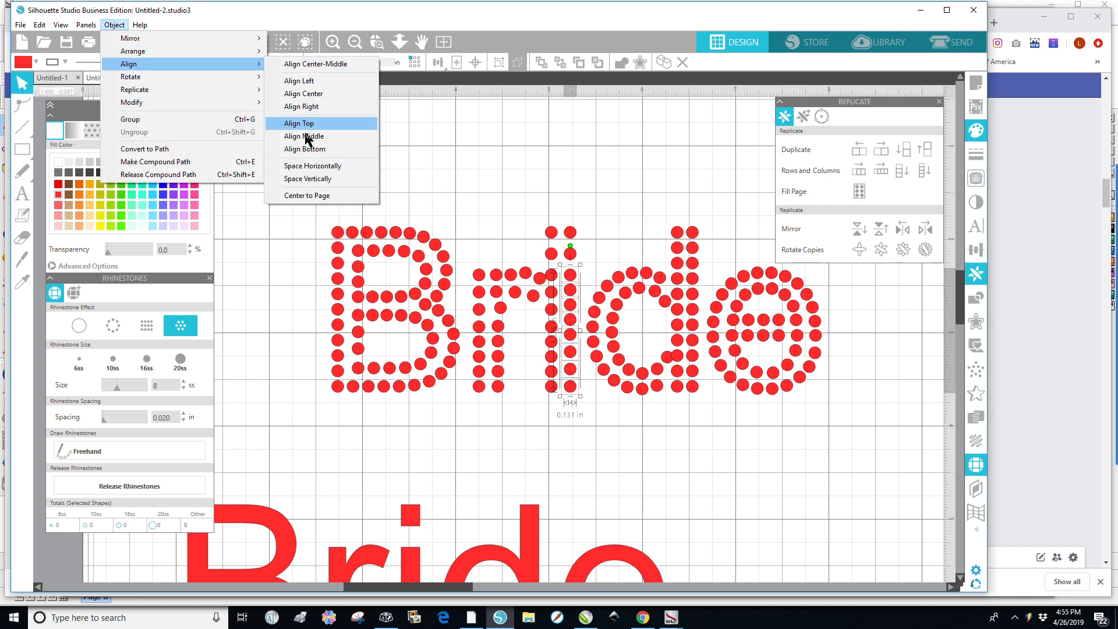
pyautogui.click(312, 179)
pyautogui.click(638, 457)
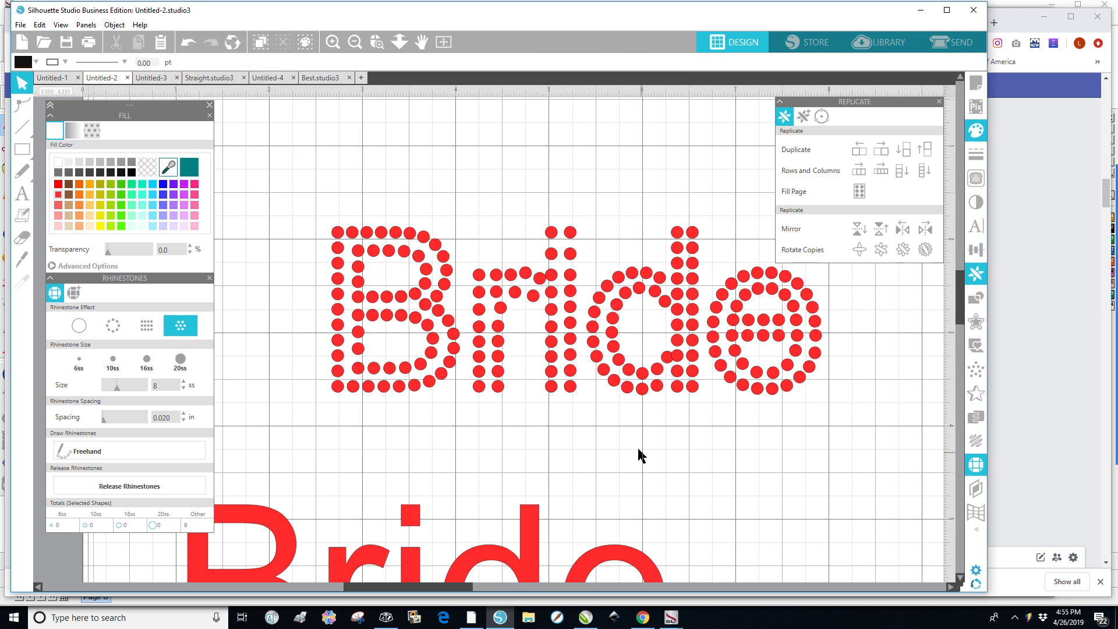
# Delete the i's left stem column and its two-stone dot.
pyautogui.moveTo(539, 407); pyautogui.dragTo(571, 272)
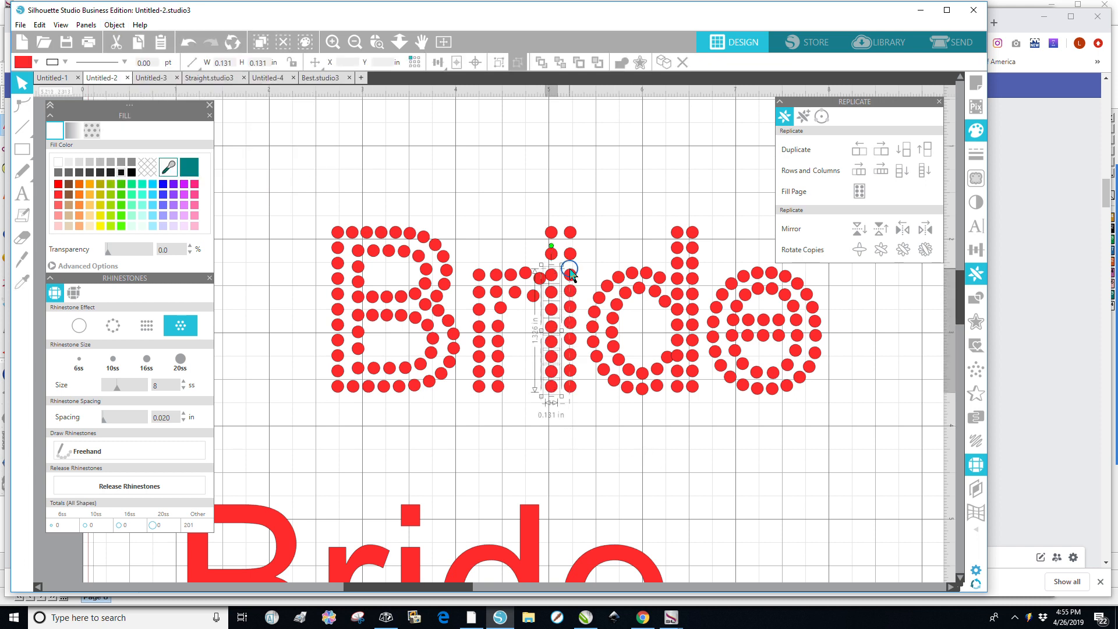
pyautogui.press('Delete')
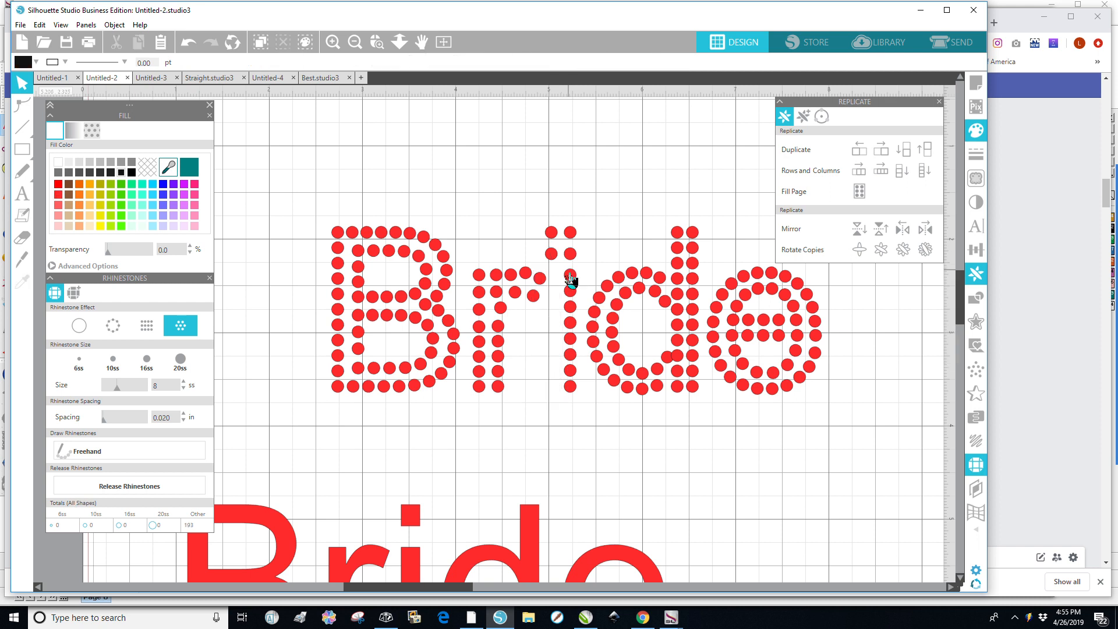
pyautogui.moveTo(534, 215); pyautogui.dragTo(583, 266)
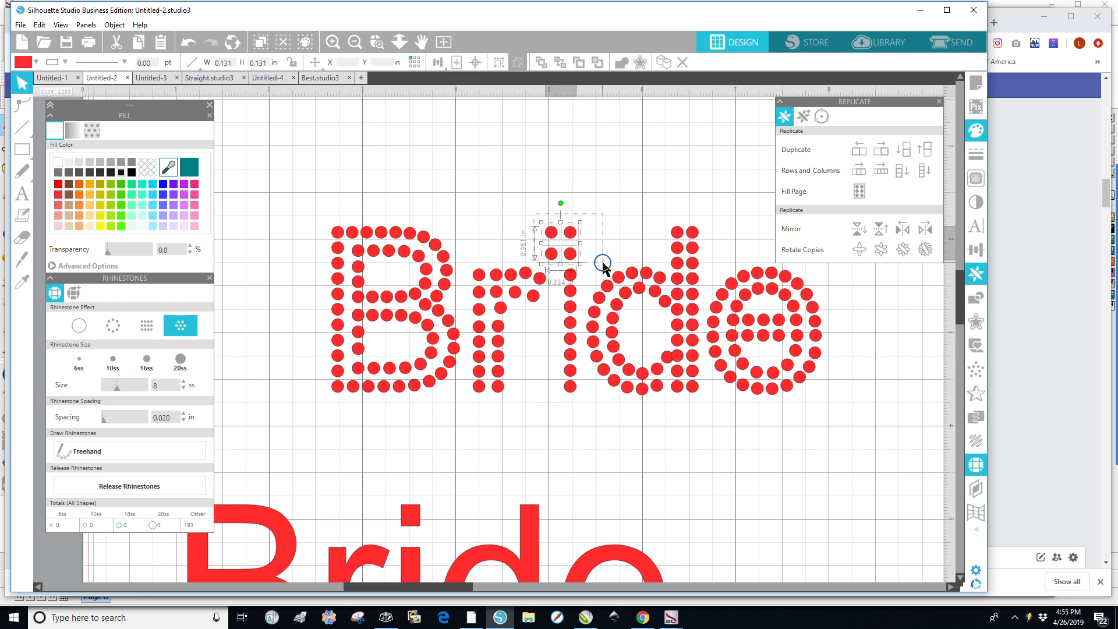
pyautogui.press('Delete')
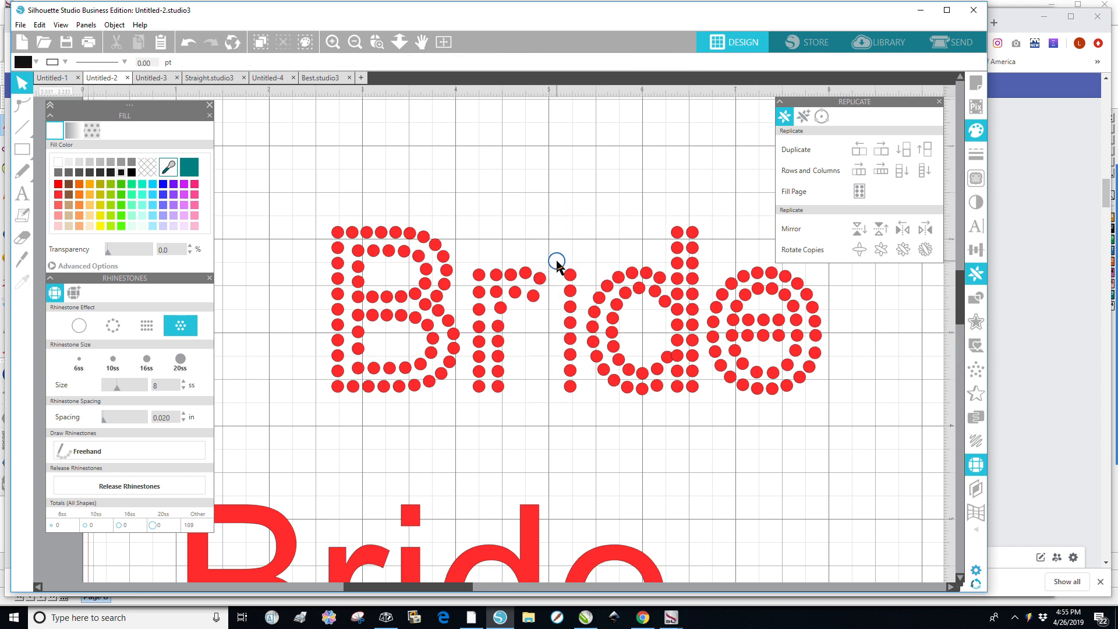
# Duplicate the i's stem column to the left and nudge the copy into place.
pyautogui.moveTo(557, 262); pyautogui.dragTo(582, 407)
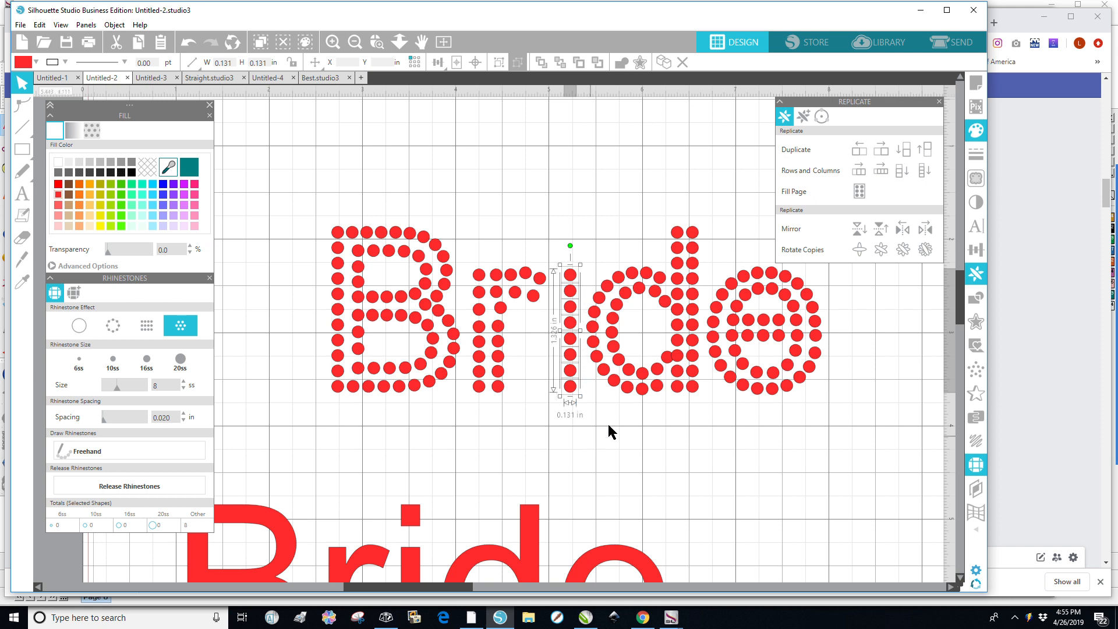
pyautogui.click(877, 171)
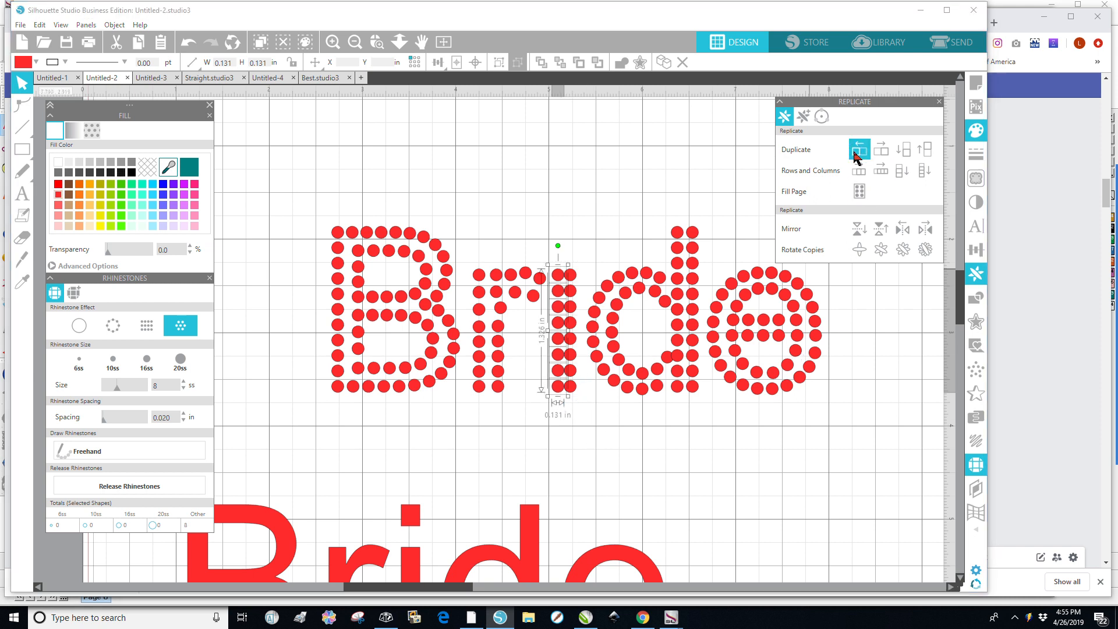
pyautogui.press('Left')
pyautogui.press('Left')
pyautogui.press('Left')
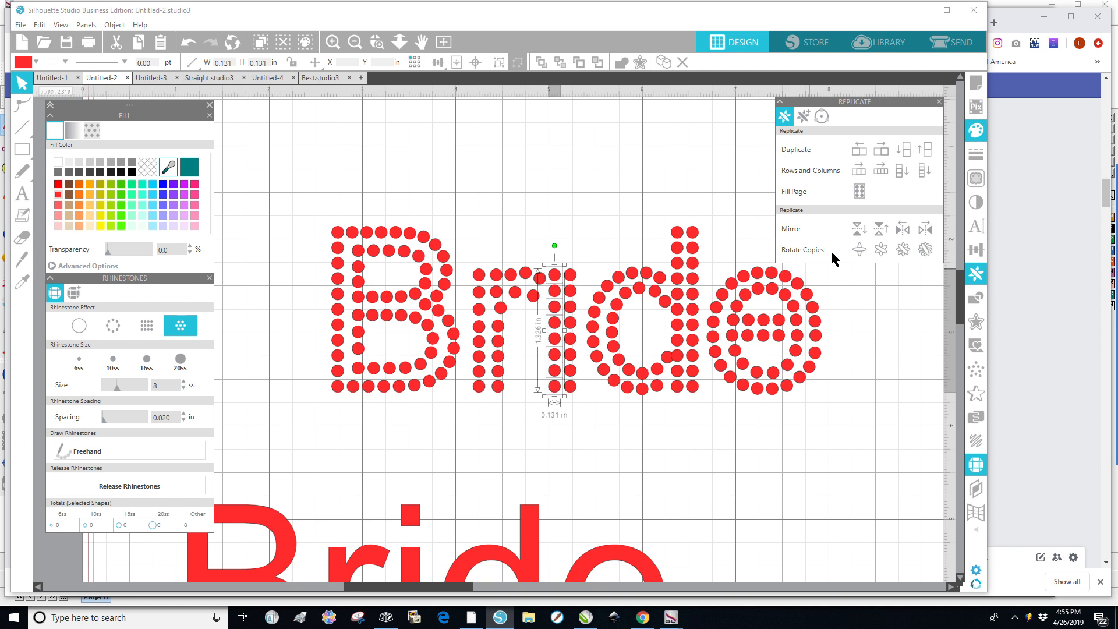
pyautogui.click(600, 443)
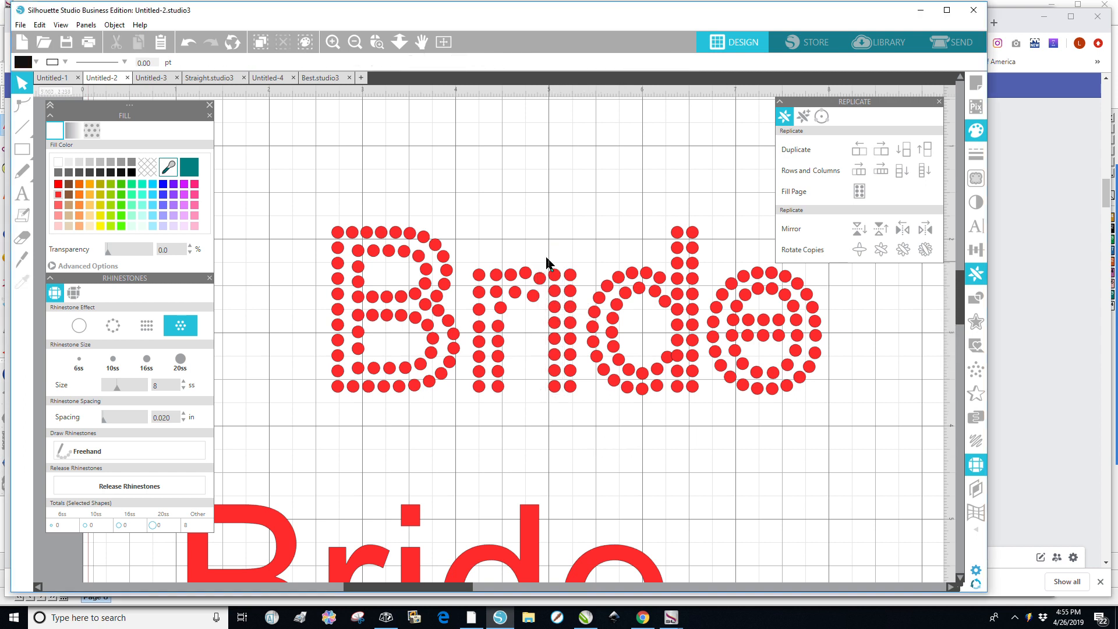
# Duplicate the i's top row of stones above and nudge it up to form the dot.
pyautogui.moveTo(544, 253); pyautogui.dragTo(581, 300)
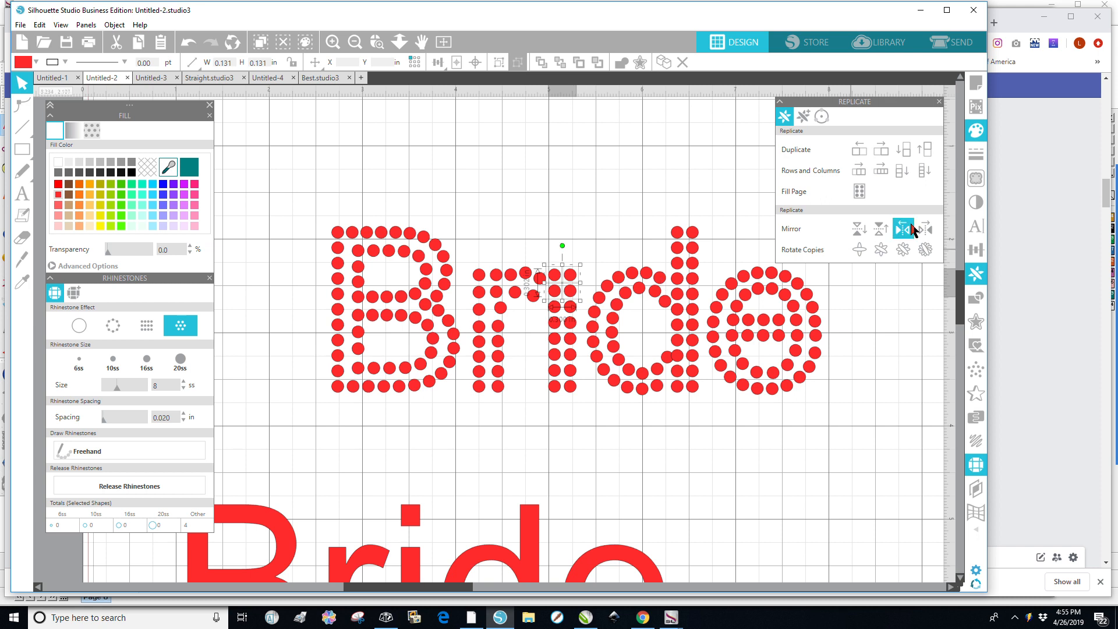
pyautogui.click(926, 151)
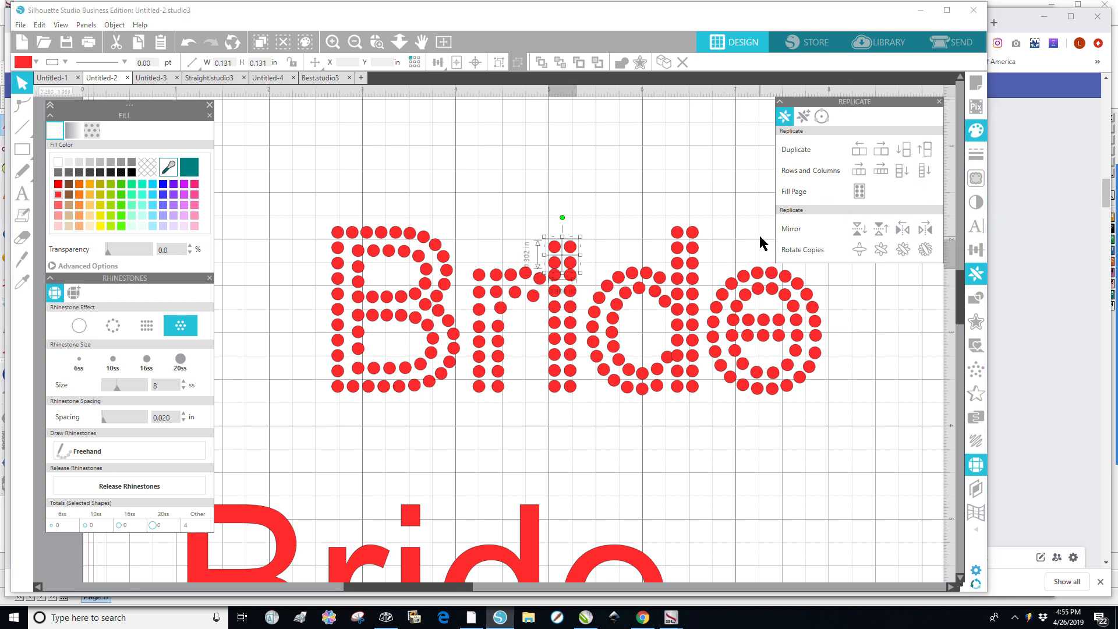
pyautogui.press('Up')
pyautogui.press('Up')
pyautogui.press('Up')
pyautogui.press('Up')
pyautogui.press('Up')
pyautogui.press('Up')
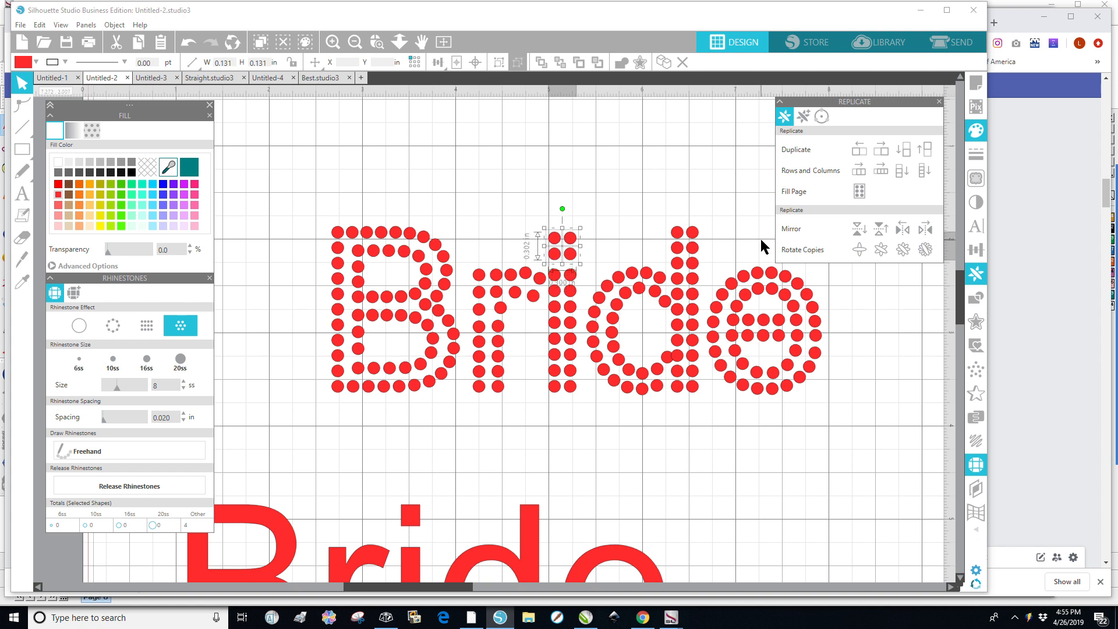
pyautogui.click(629, 445)
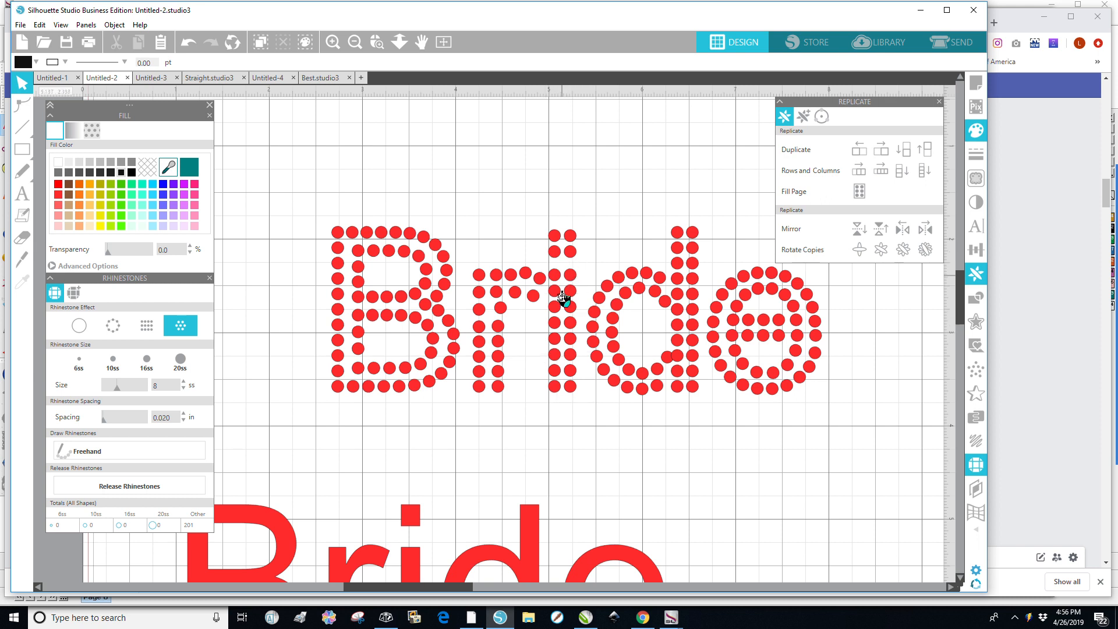
# Delete the r's stem columns and a leftover stone beside them.
pyautogui.moveTo(467, 256); pyautogui.dragTo(507, 404)
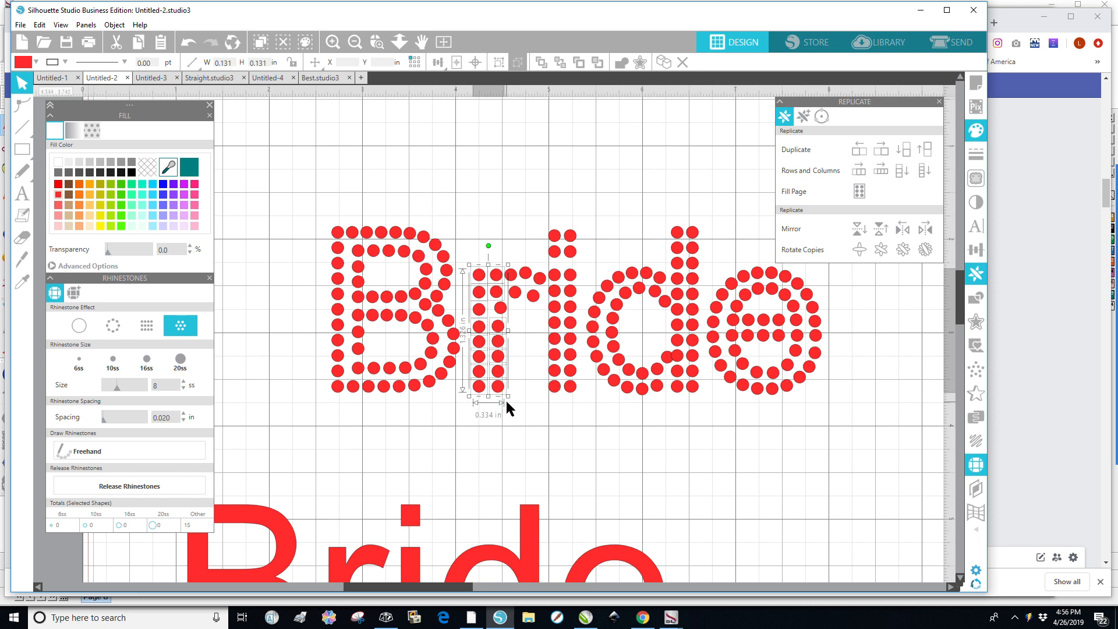
pyautogui.press('Delete')
pyautogui.click(504, 315)
pyautogui.press('Delete')
# Duplicate the i's double stem column and move the copy left to form the r's stem.
pyautogui.moveTo(534, 407); pyautogui.dragTo(589, 258)
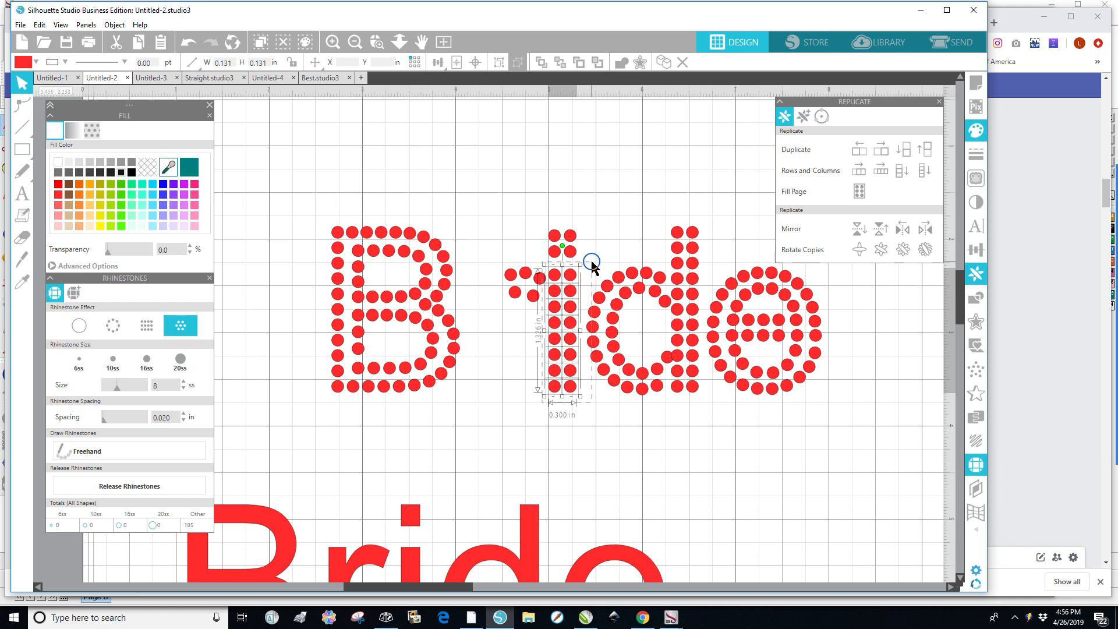
pyautogui.click(857, 154)
pyautogui.press('Left')
pyautogui.press('Left')
pyautogui.press('Left')
pyautogui.press('Left')
pyautogui.press('Left')
pyautogui.press('Left')
pyautogui.press('Left')
pyautogui.press('Left')
pyautogui.press('Left')
pyautogui.press('Left')
pyautogui.press('Left')
pyautogui.press('Left')
pyautogui.press('Left')
pyautogui.press('Left')
pyautogui.press('Left')
pyautogui.press('Left')
pyautogui.press('Left')
pyautogui.press('Left')
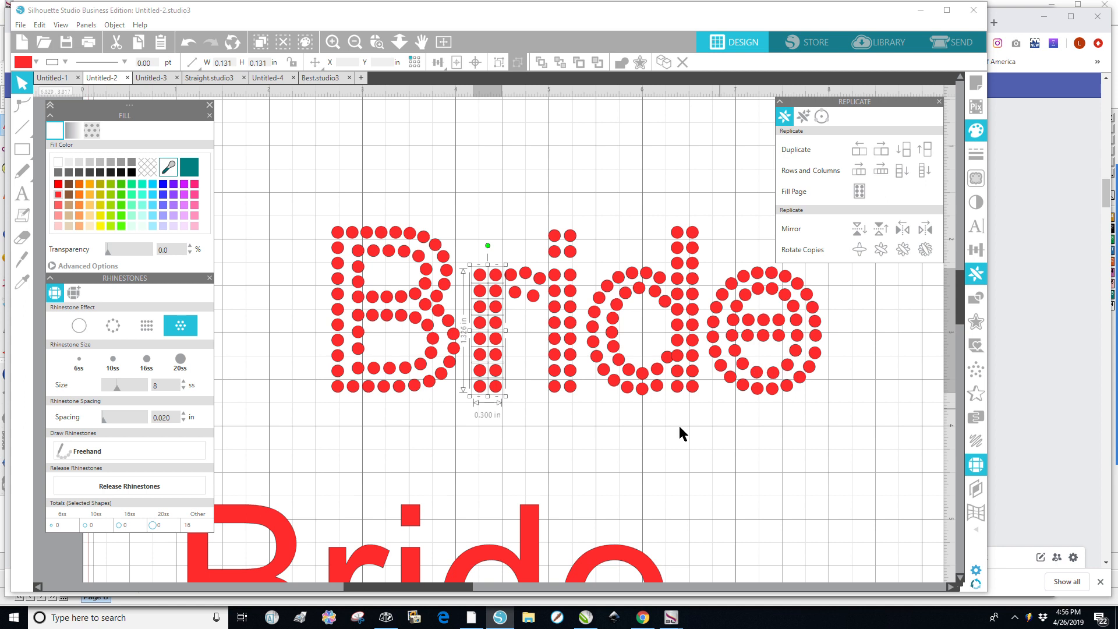
pyautogui.click(610, 414)
# Delete two stones from the r's arm.
pyautogui.scroll(1, 536, 317)
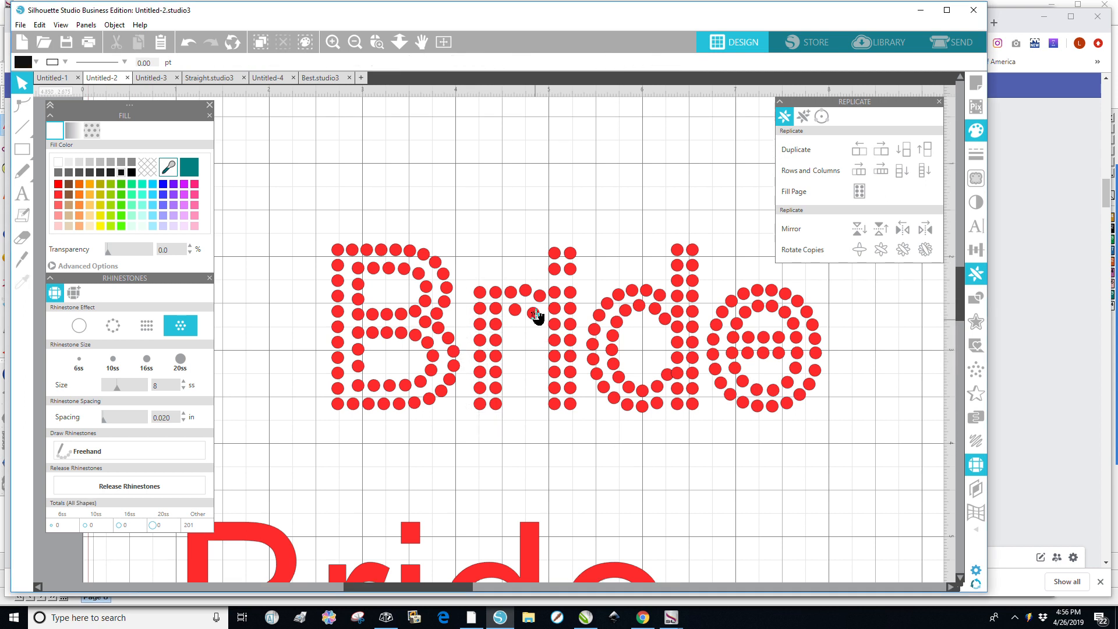
pyautogui.click(516, 312)
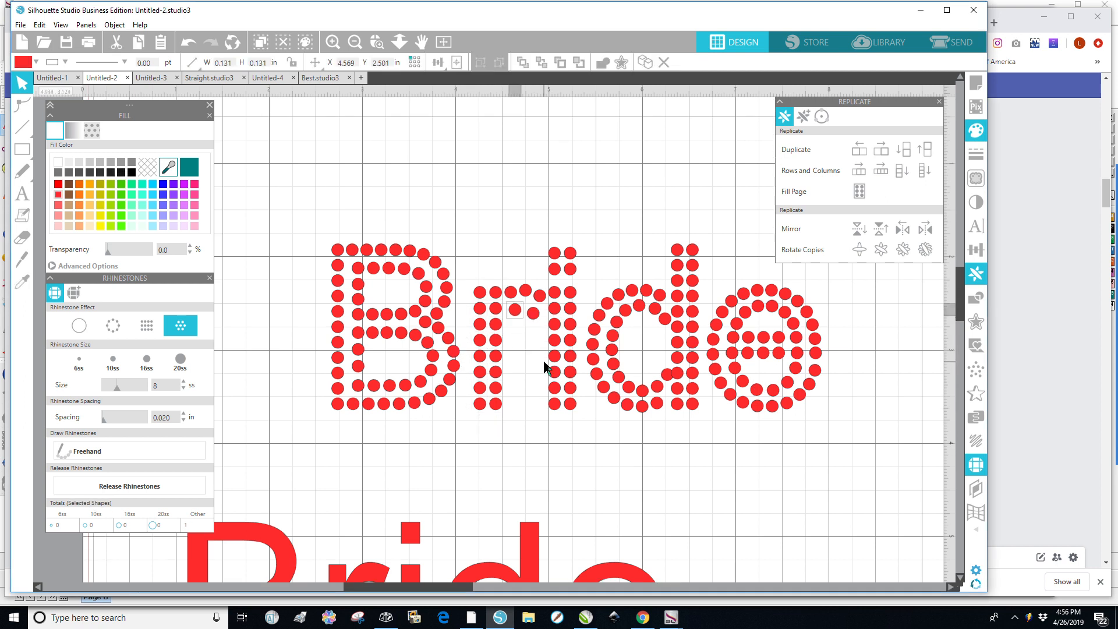
pyautogui.press('Delete')
pyautogui.click(532, 313)
pyautogui.press('Delete')
# Select the r's arm stones and nudge them down.
pyautogui.moveTo(502, 266); pyautogui.dragTo(546, 315)
pyautogui.press('Down')
pyautogui.press('Down')
pyautogui.press('Down')
pyautogui.press('Down')
pyautogui.press('Down')
pyautogui.press('Down')
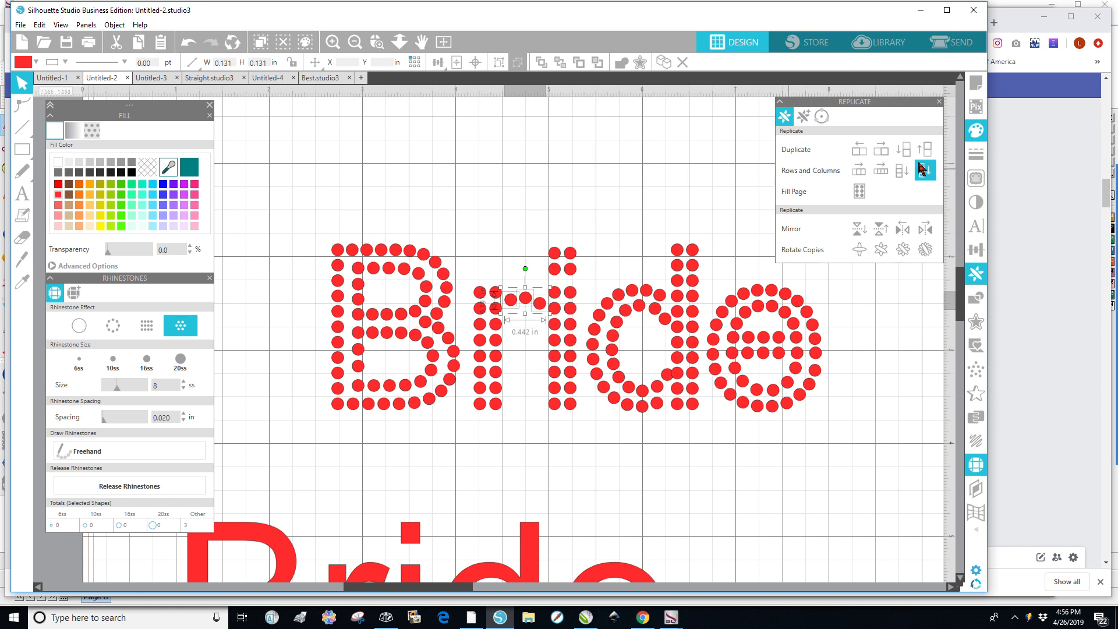
# Duplicate the r's arm row below and nudge the copy up into a second row.
pyautogui.click(904, 150)
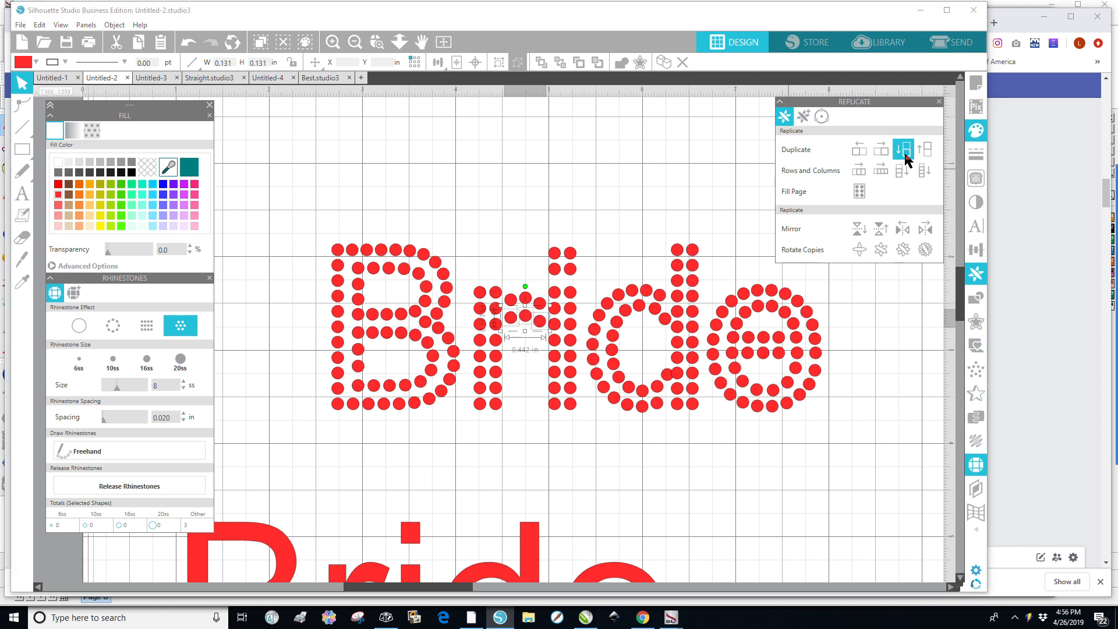
pyautogui.press('Up')
pyautogui.press('Up')
pyautogui.press('Up')
pyautogui.press('Up')
pyautogui.press('Up')
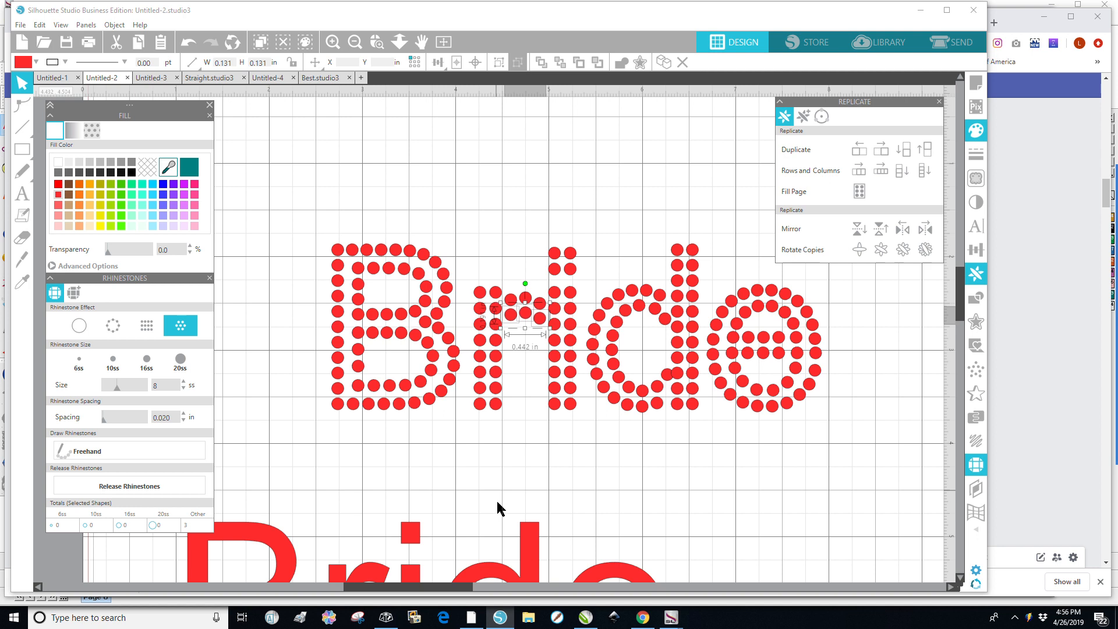
pyautogui.click(551, 482)
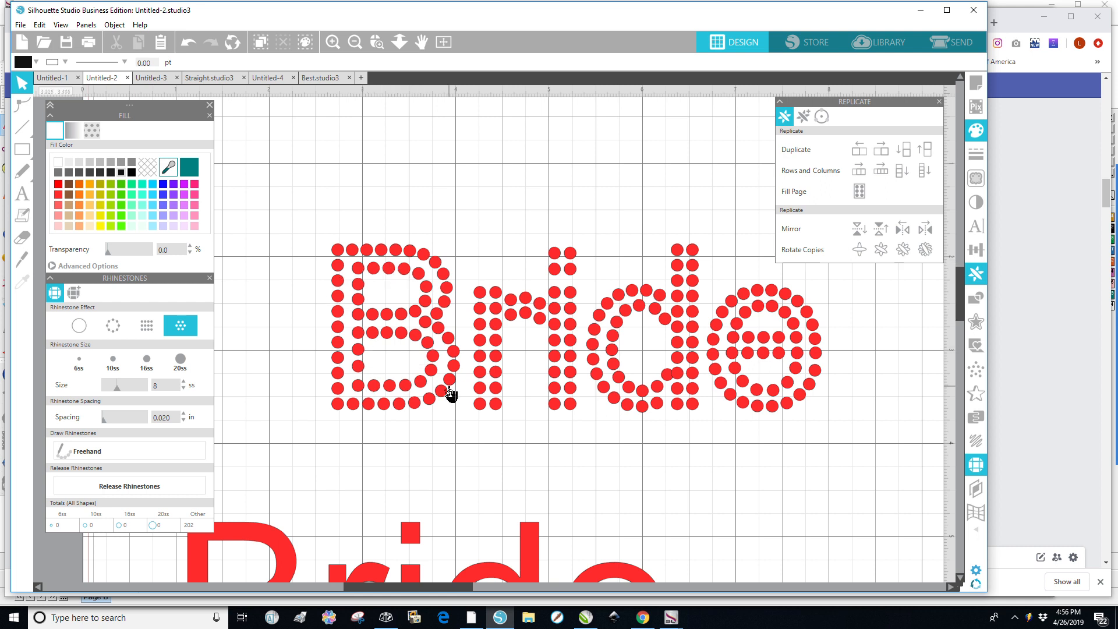
# Fill the Bride text black and move it over the rhinestone design to compare.
pyautogui.click(530, 563)
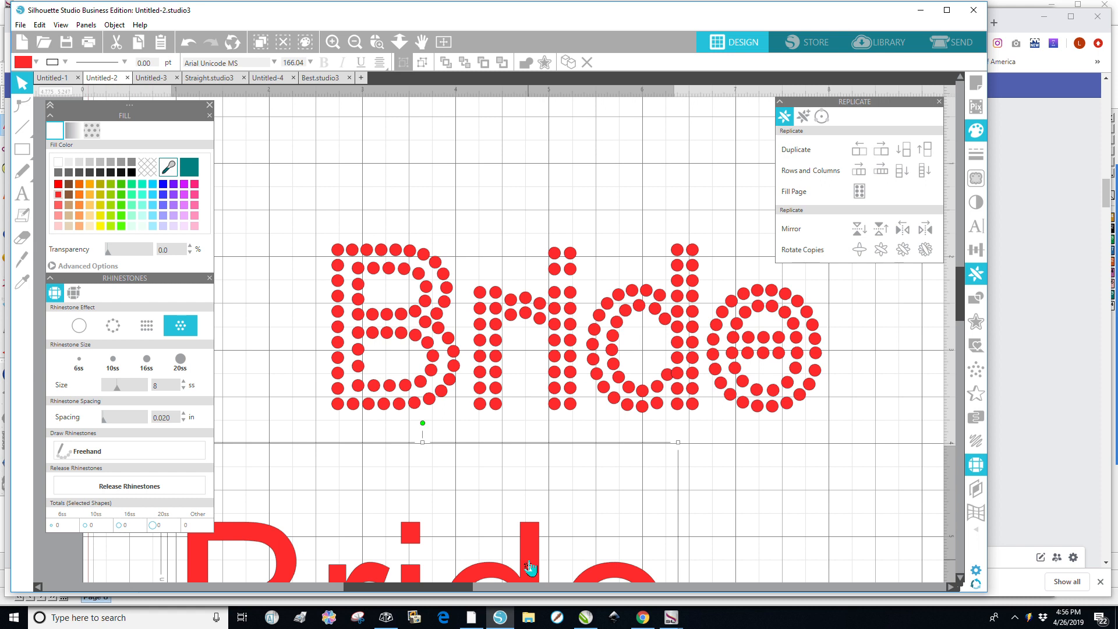
pyautogui.moveTo(530, 566); pyautogui.dragTo(628, 469)
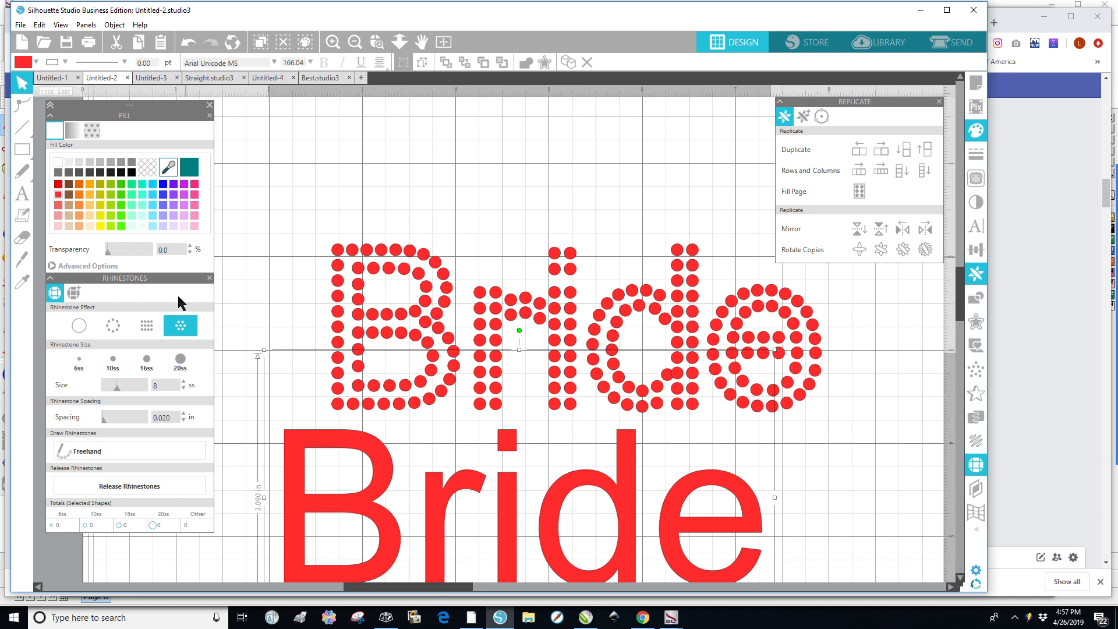
pyautogui.click(132, 174)
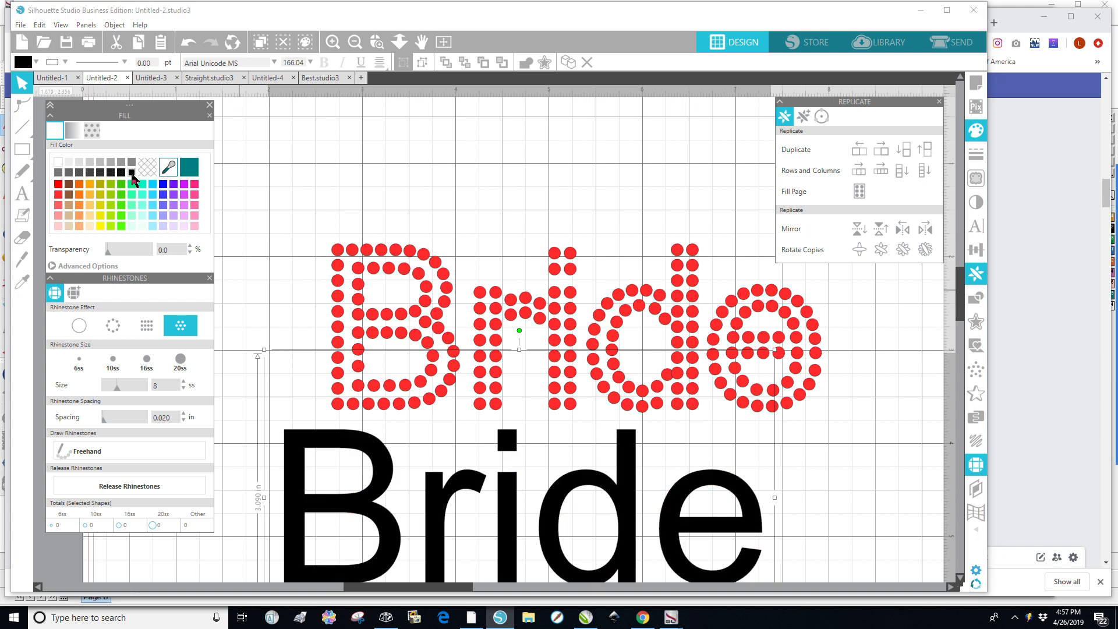
pyautogui.moveTo(551, 547); pyautogui.dragTo(604, 369)
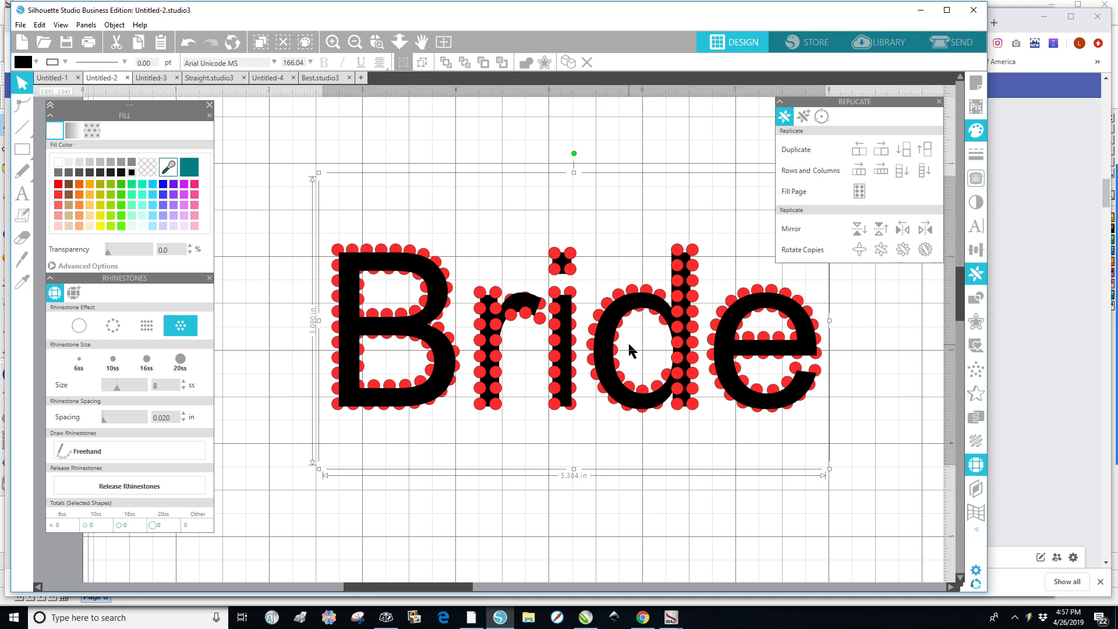
# Send the Bride text behind the rhinestones and deselect.
pyautogui.click(114, 25)
pyautogui.moveTo(126, 55)
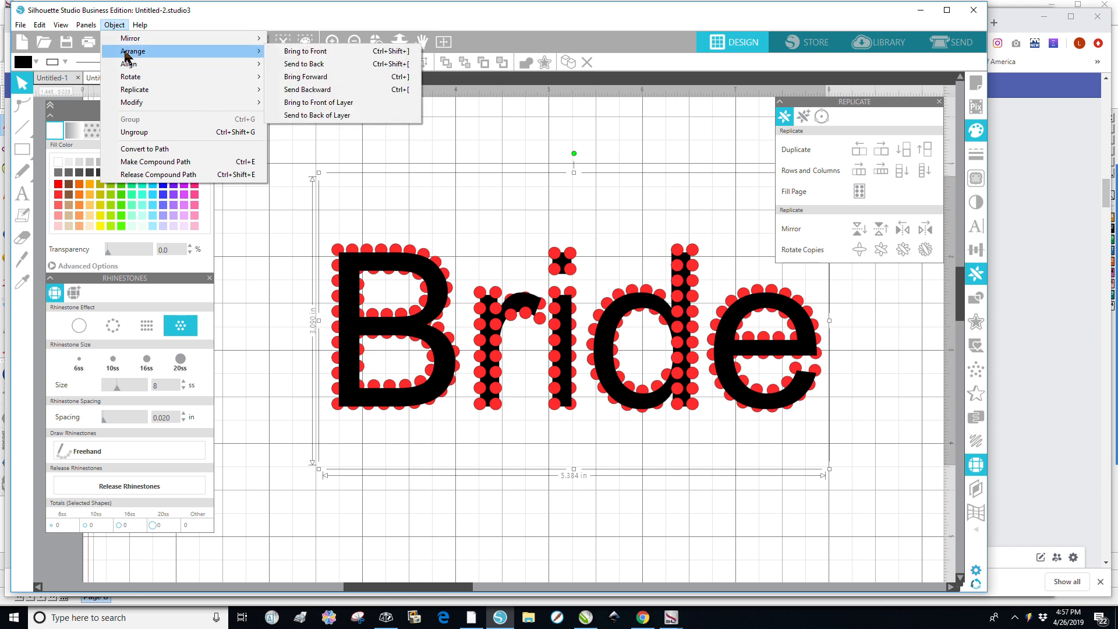
pyautogui.click(295, 66)
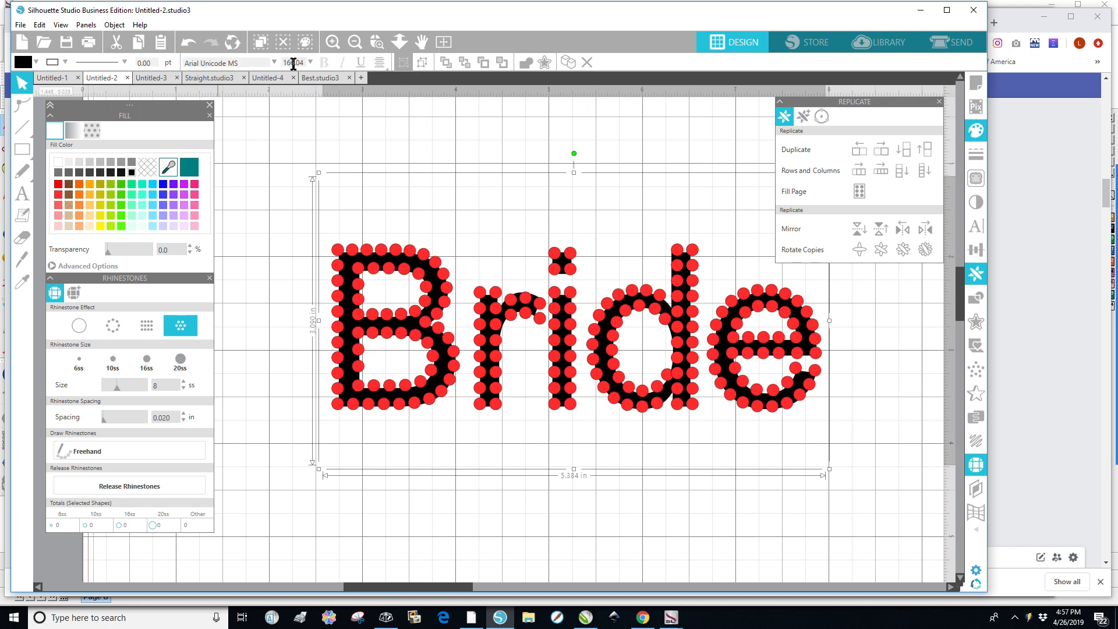
pyautogui.click(582, 534)
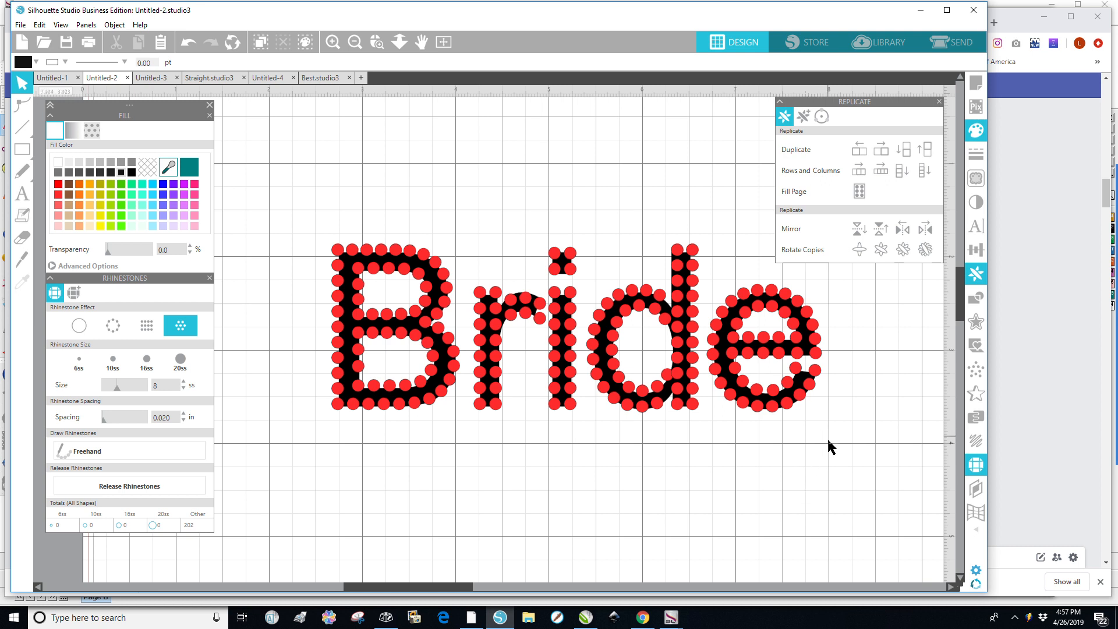
# Nudge a stone near the right end of the e's crossbar further right.
pyautogui.scroll(3, 826, 381)
pyautogui.scroll(5, 834, 375)
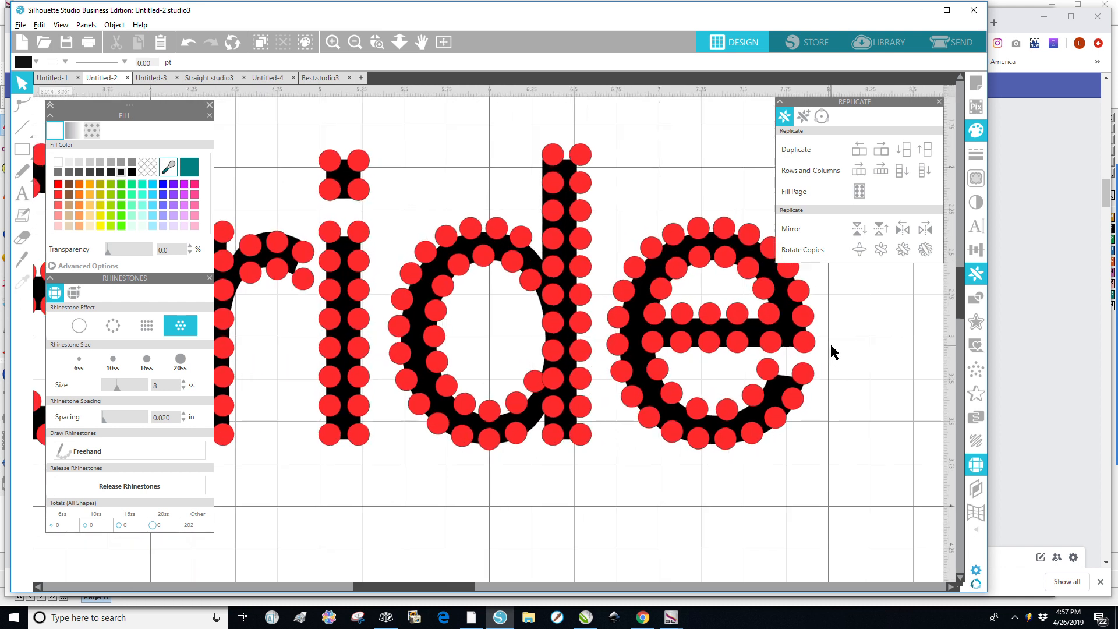
pyautogui.scroll(4, 834, 352)
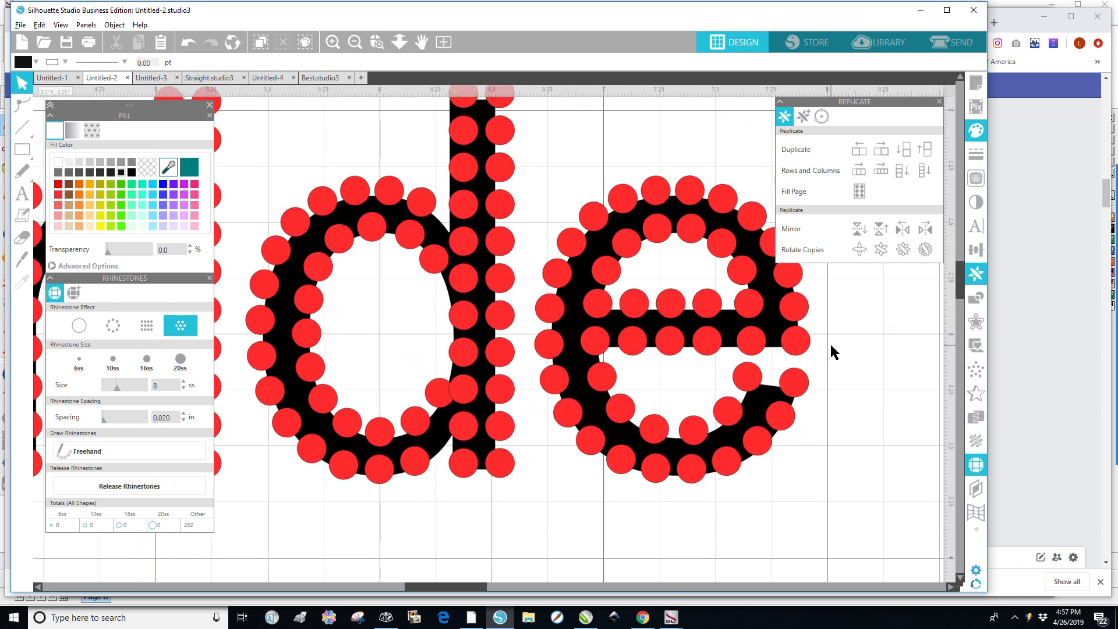
pyautogui.press('alt')
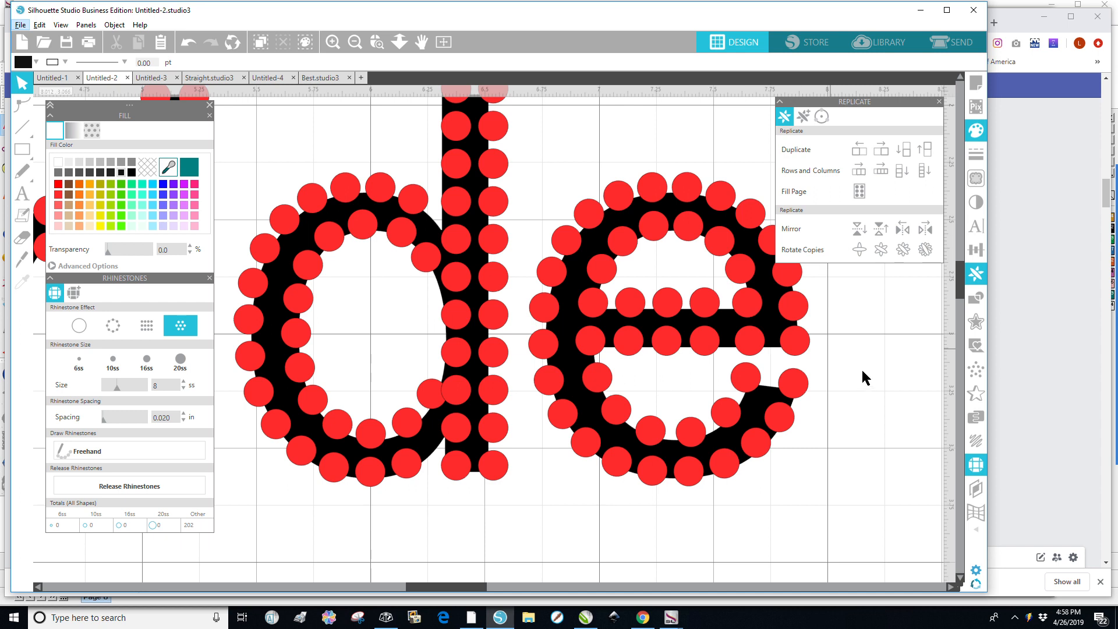
pyautogui.click(758, 348)
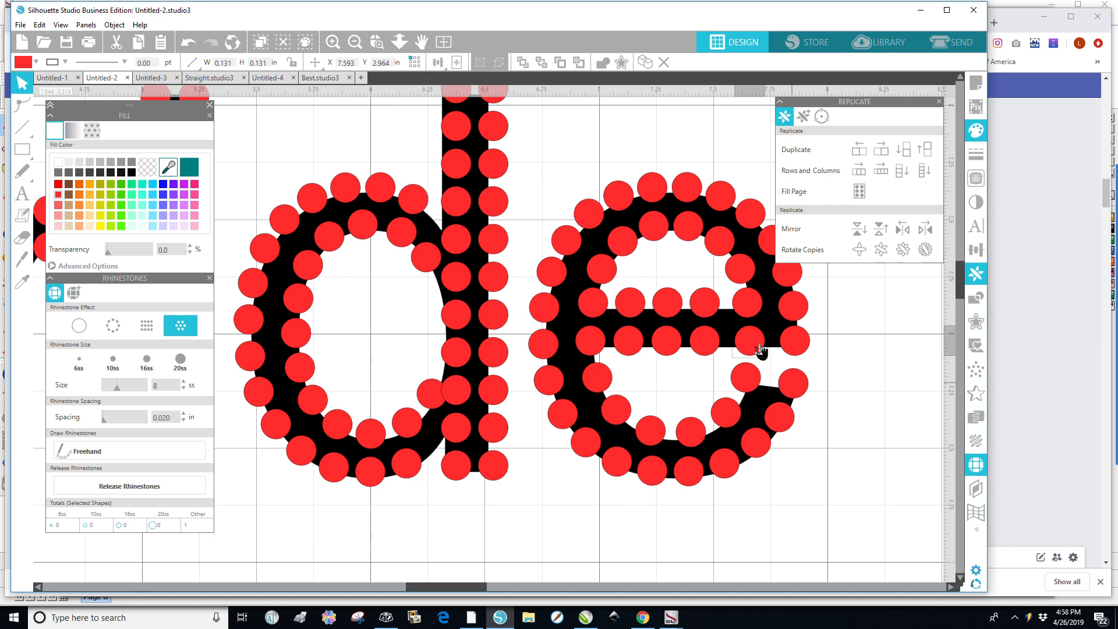
pyautogui.press('Right')
pyautogui.press('Right')
pyautogui.press('Right')
pyautogui.press('Right')
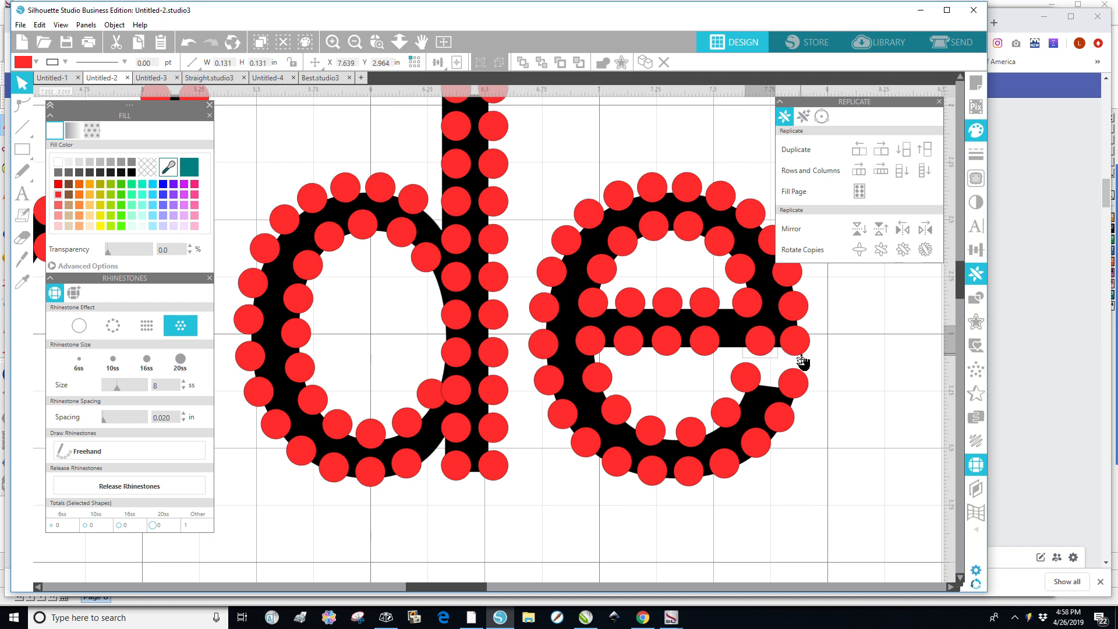
# Reposition several stones along the e's upper right curve to even their spacing.
pyautogui.click(747, 307)
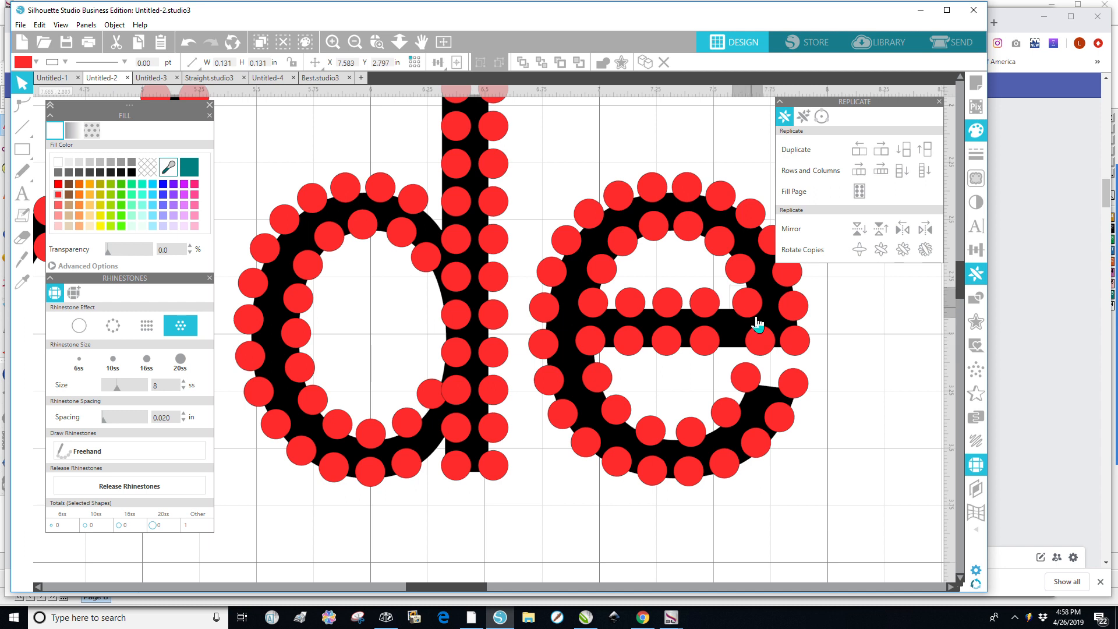
pyautogui.moveTo(747, 302); pyautogui.dragTo(759, 311)
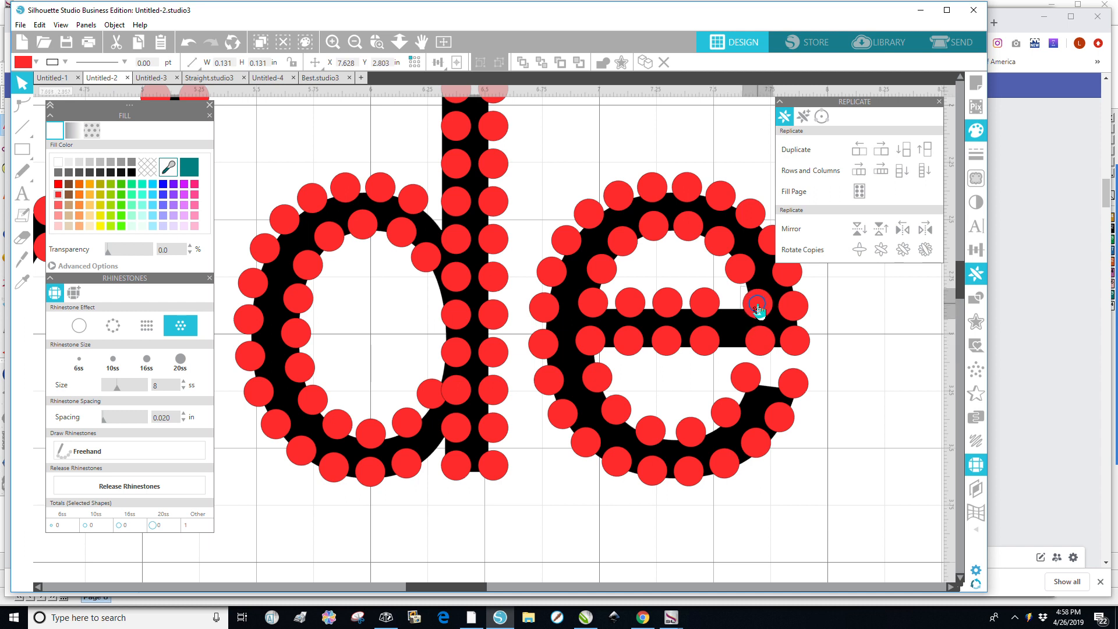
pyautogui.click(741, 269)
pyautogui.moveTo(743, 270); pyautogui.dragTo(749, 272)
pyautogui.click(719, 243)
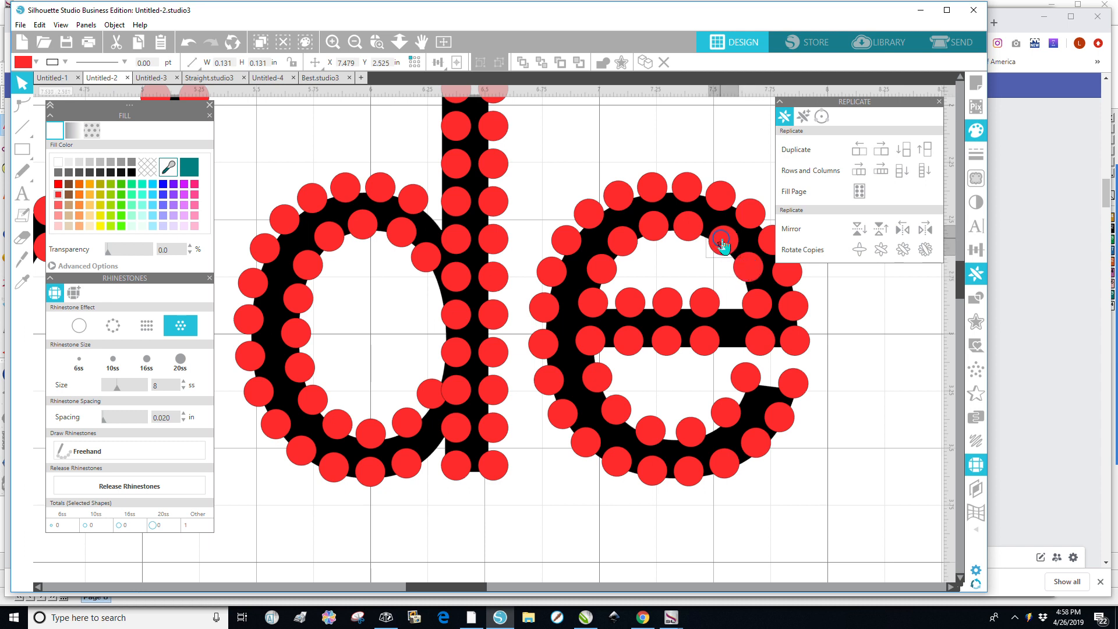
pyautogui.click(692, 231)
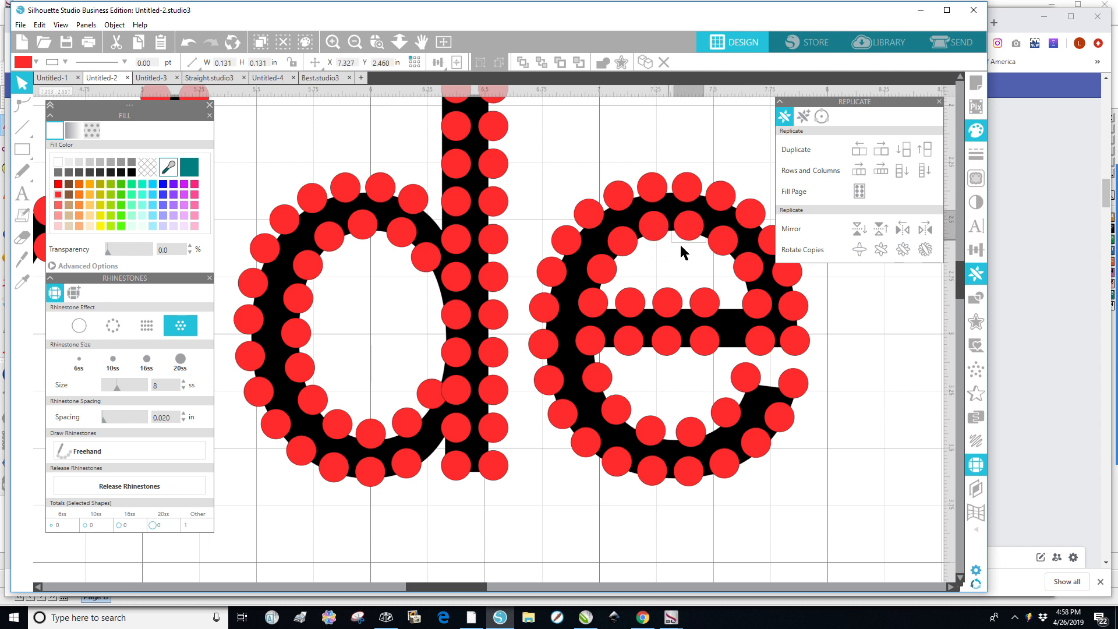
pyautogui.moveTo(692, 222); pyautogui.dragTo(690, 233)
pyautogui.moveTo(729, 417); pyautogui.dragTo(721, 421)
pyautogui.press('Escape')
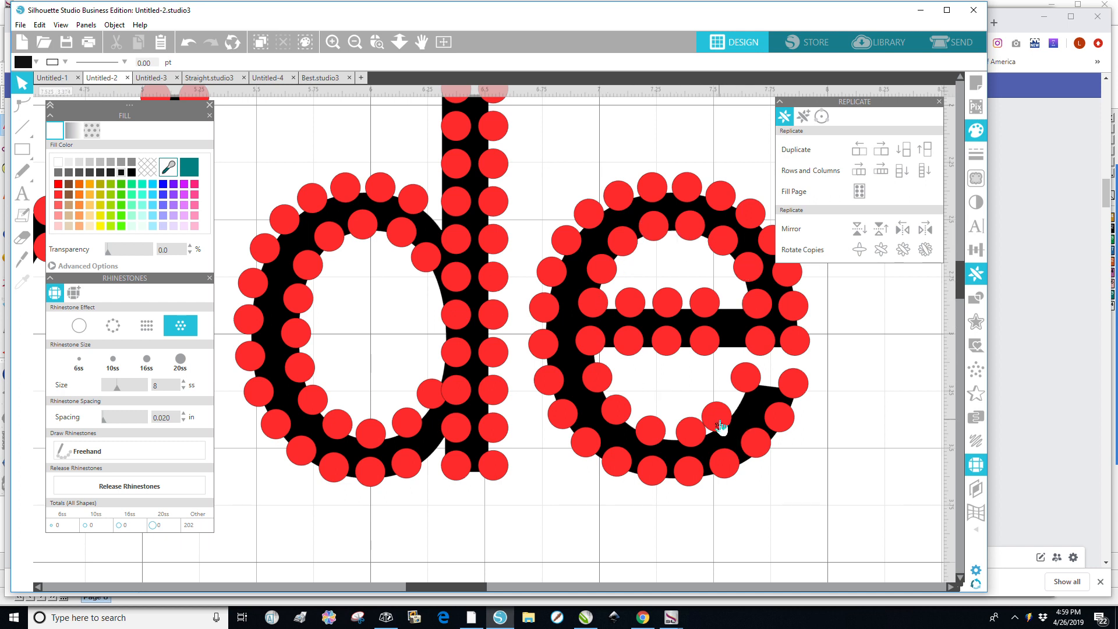
# Rearrange stones along the e's lower curve for even spacing around the opening.
pyautogui.moveTo(722, 428); pyautogui.dragTo(755, 390)
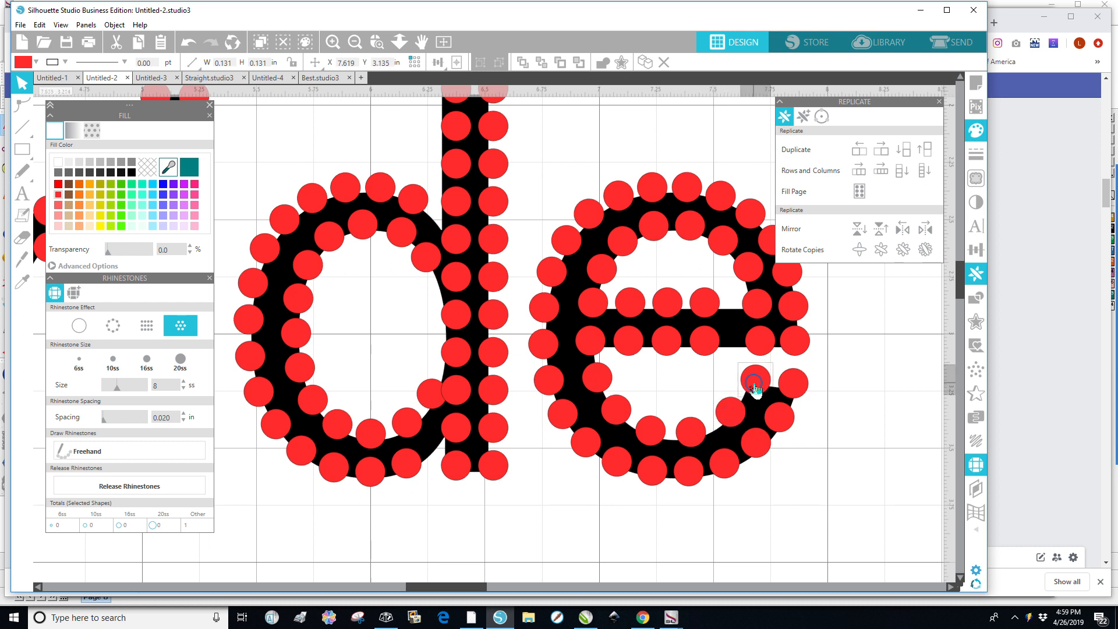
pyautogui.click(733, 419)
pyautogui.moveTo(732, 419); pyautogui.dragTo(668, 445)
pyautogui.click(650, 442)
pyautogui.click(617, 418)
pyautogui.moveTo(616, 417); pyautogui.dragTo(630, 433)
pyautogui.moveTo(597, 386); pyautogui.dragTo(599, 409)
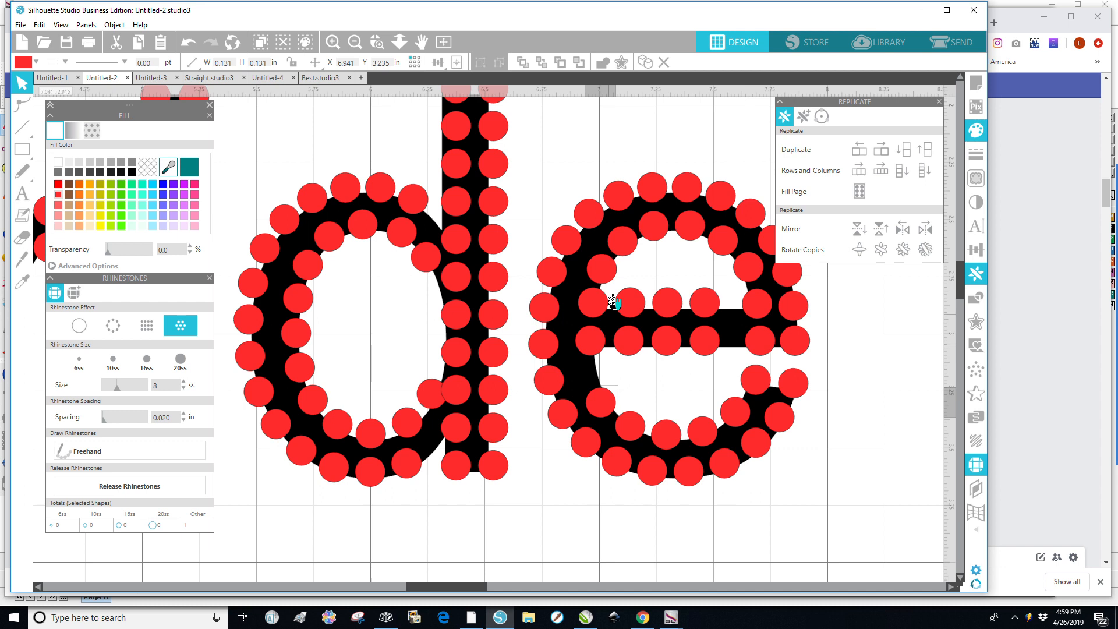
# Shift stones on the e's inner left side outward to follow the letter's curve.
pyautogui.click(621, 241)
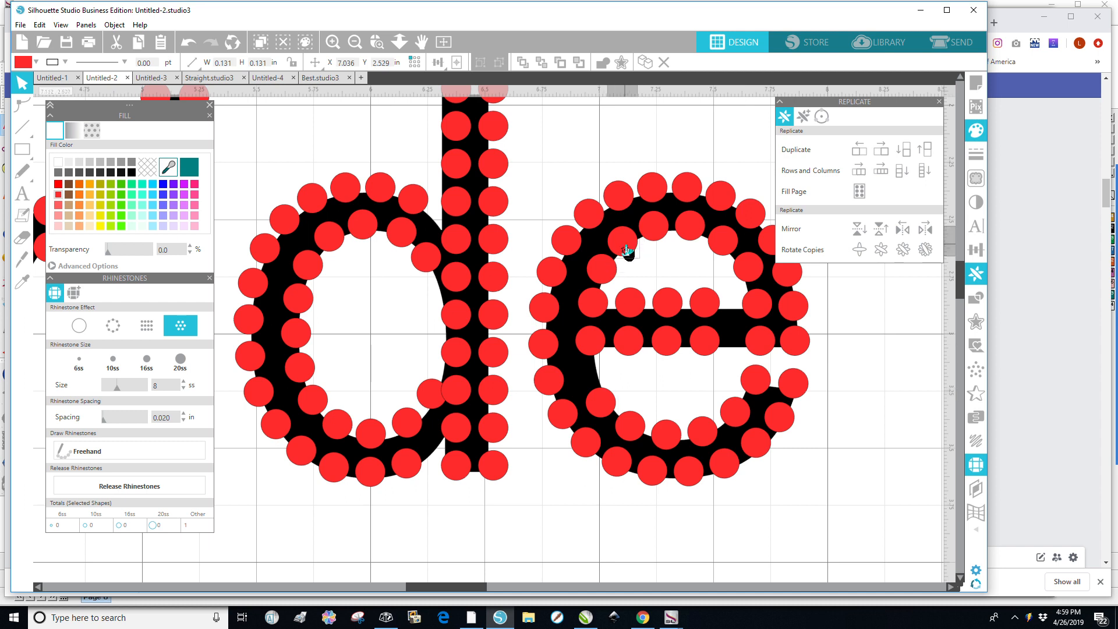
pyautogui.click(603, 275)
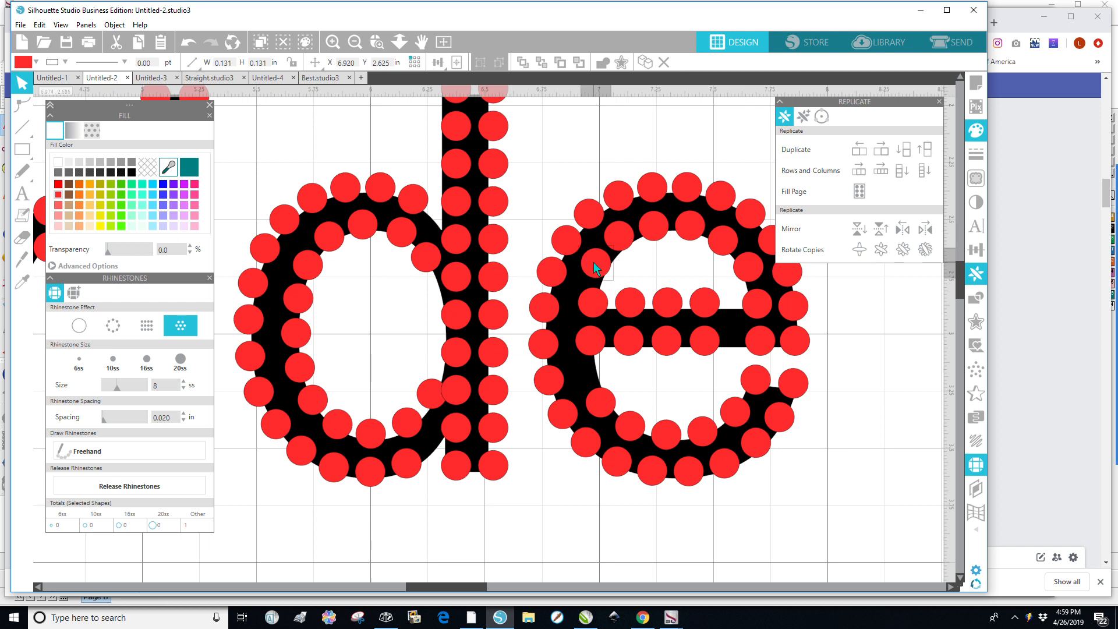
pyautogui.click(594, 315)
pyautogui.moveTo(594, 315); pyautogui.dragTo(582, 299)
pyautogui.moveTo(590, 344); pyautogui.dragTo(574, 335)
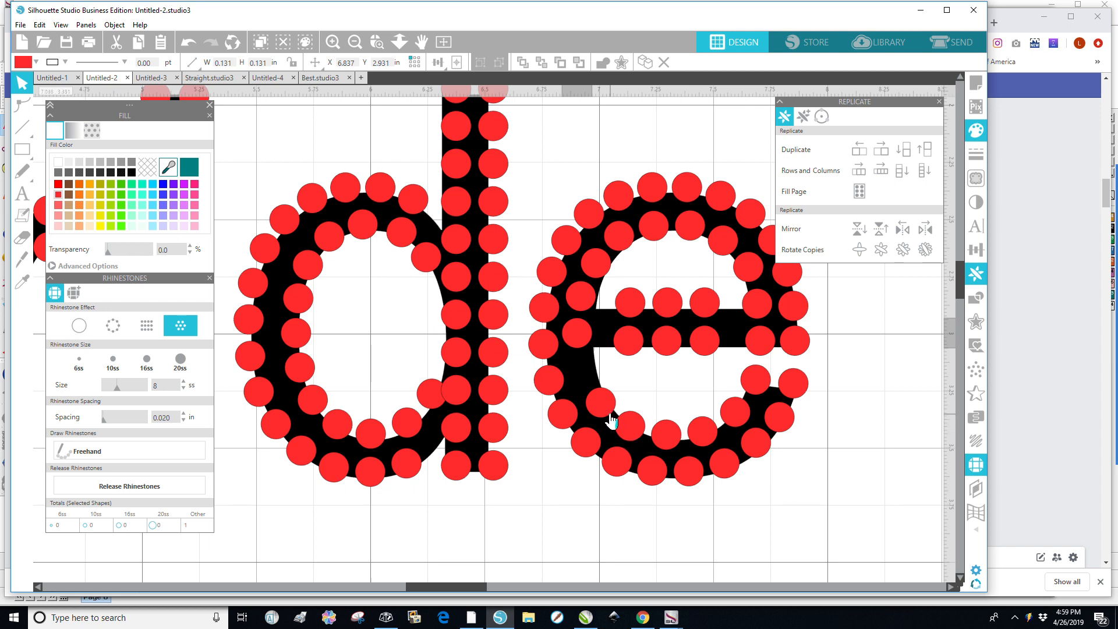
pyautogui.moveTo(601, 406); pyautogui.dragTo(585, 372)
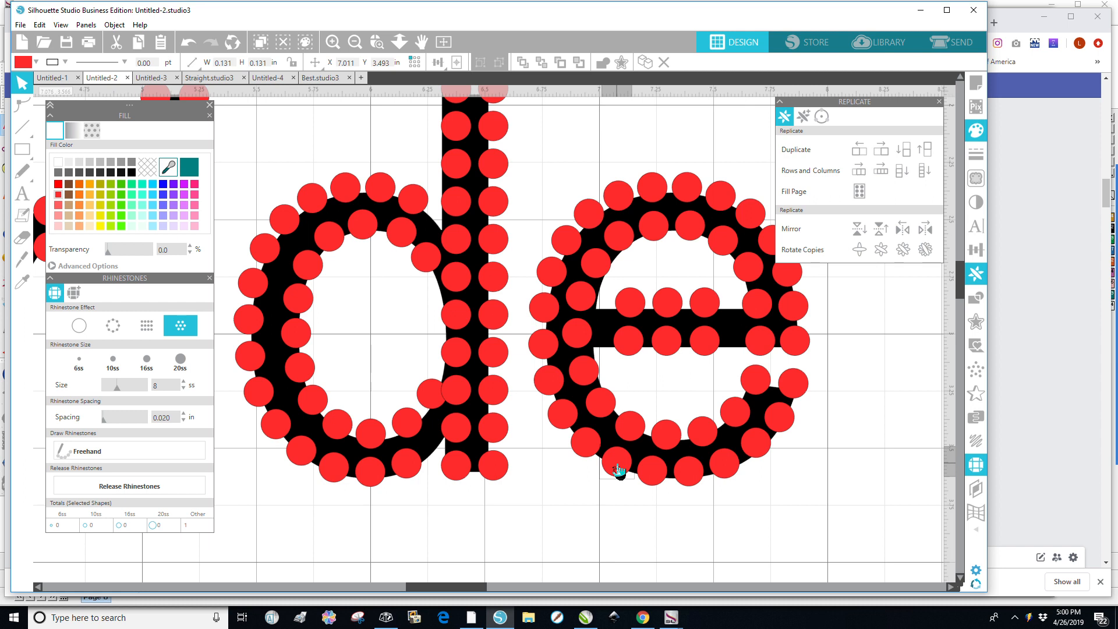
# Move a stray stone below the e and delete the spare stones lying there.
pyautogui.moveTo(618, 471); pyautogui.dragTo(484, 549)
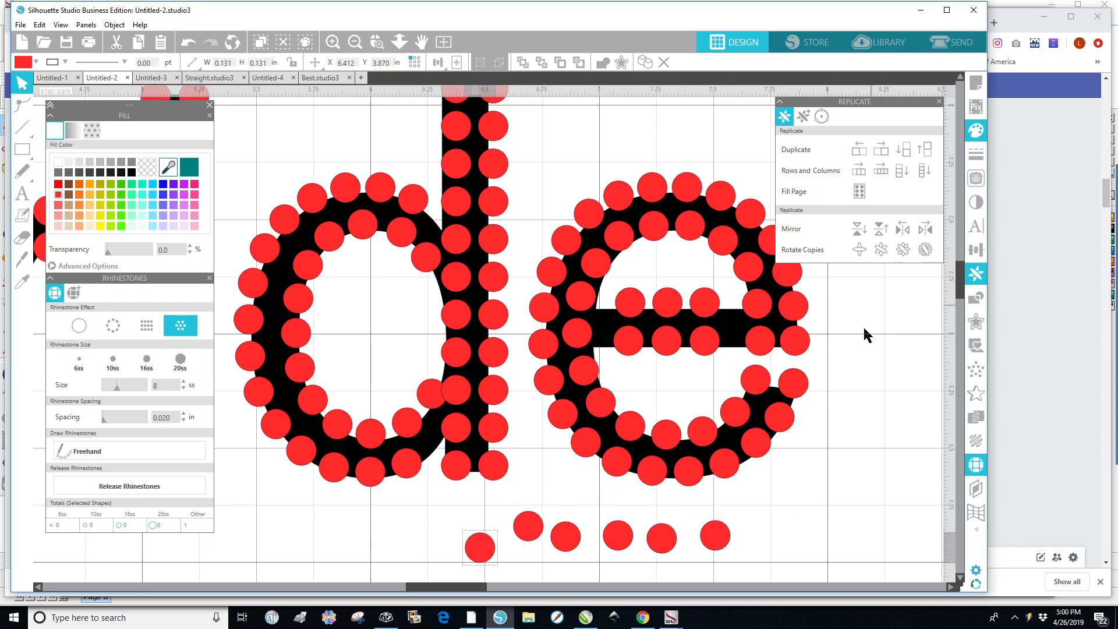
pyautogui.moveTo(762, 505); pyautogui.dragTo(452, 576)
pyautogui.press('Delete')
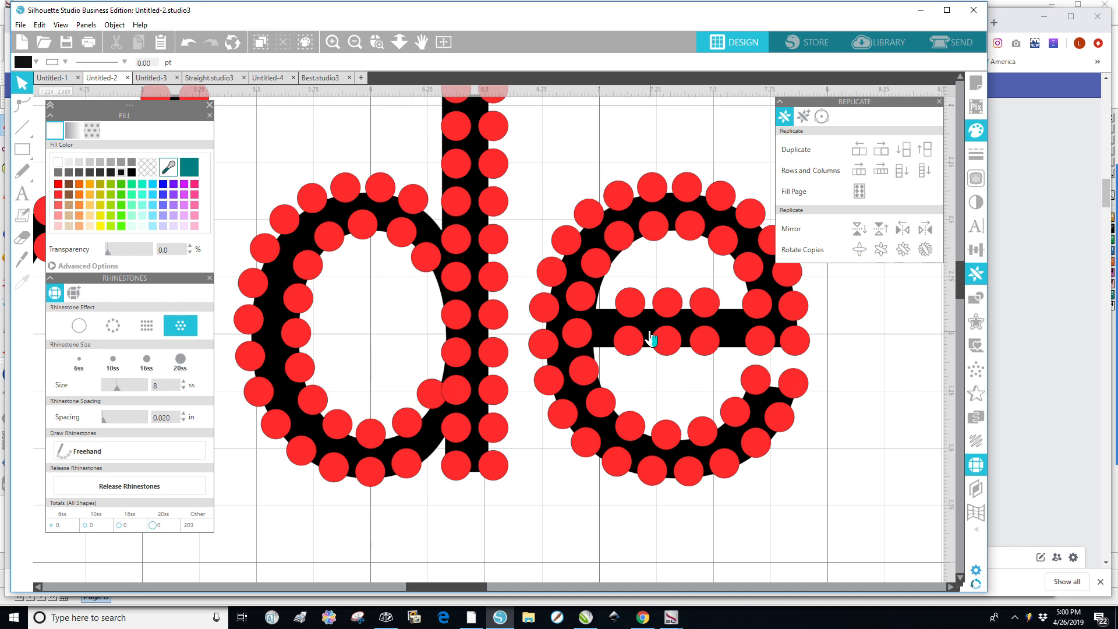
# Nudge two-stone columns on the e's crossbar to the right to spread them out.
pyautogui.moveTo(684, 276); pyautogui.dragTo(727, 368)
pyautogui.press('Right')
pyautogui.press('Right')
pyautogui.press('Right')
pyautogui.press('Right')
pyautogui.press('Right')
pyautogui.press('Right')
pyautogui.press('Right')
pyautogui.press('Right')
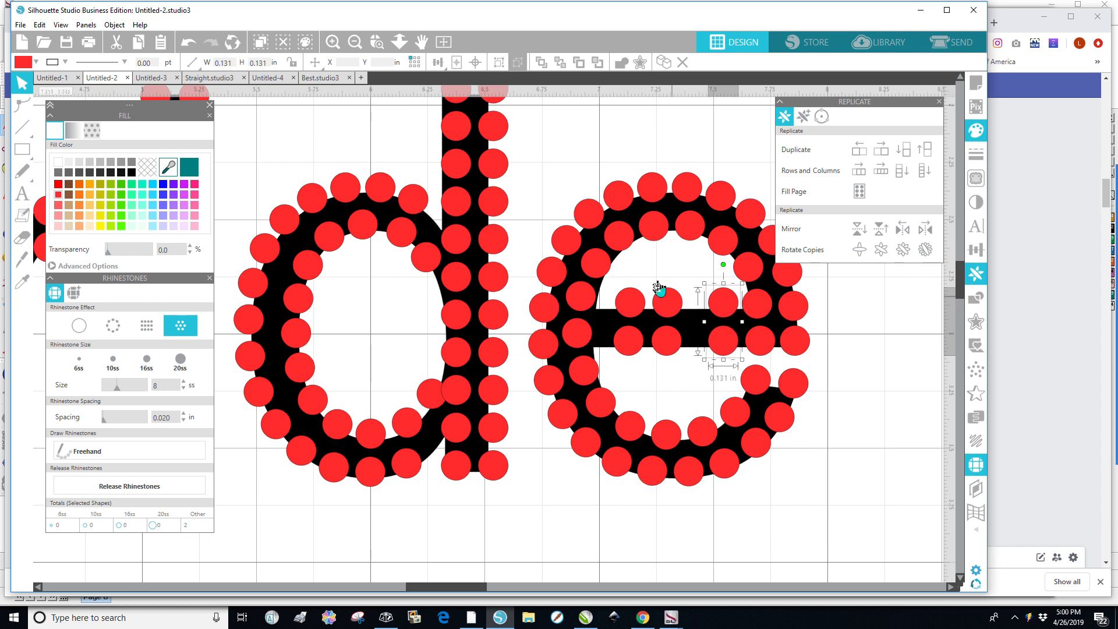
pyautogui.moveTo(648, 276); pyautogui.dragTo(702, 369)
pyautogui.press('Down')
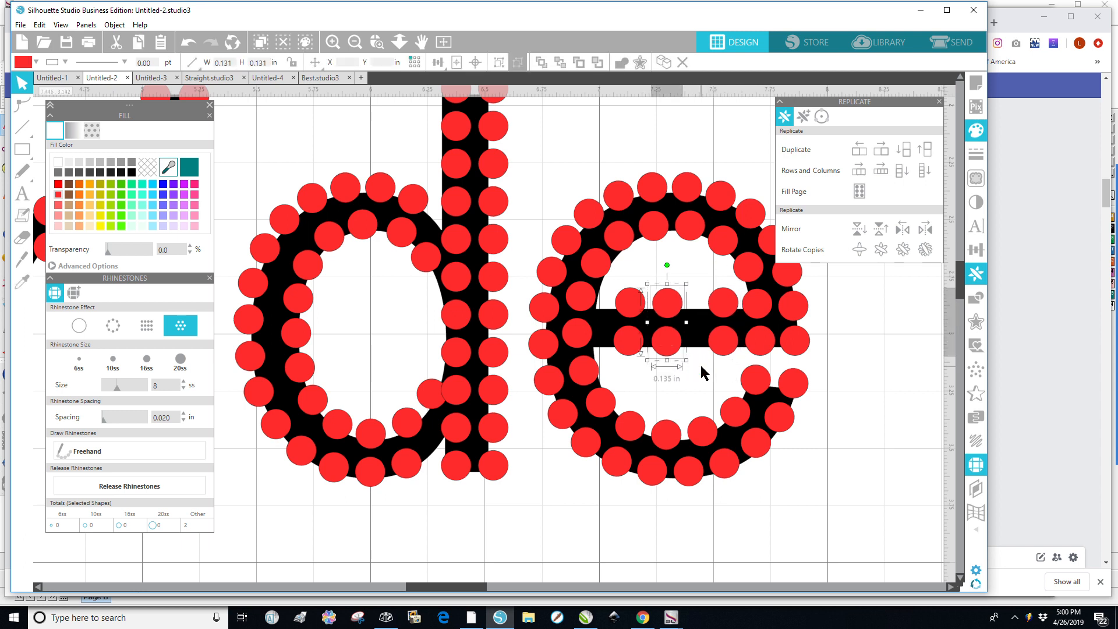
pyautogui.press('Right')
pyautogui.press('Right')
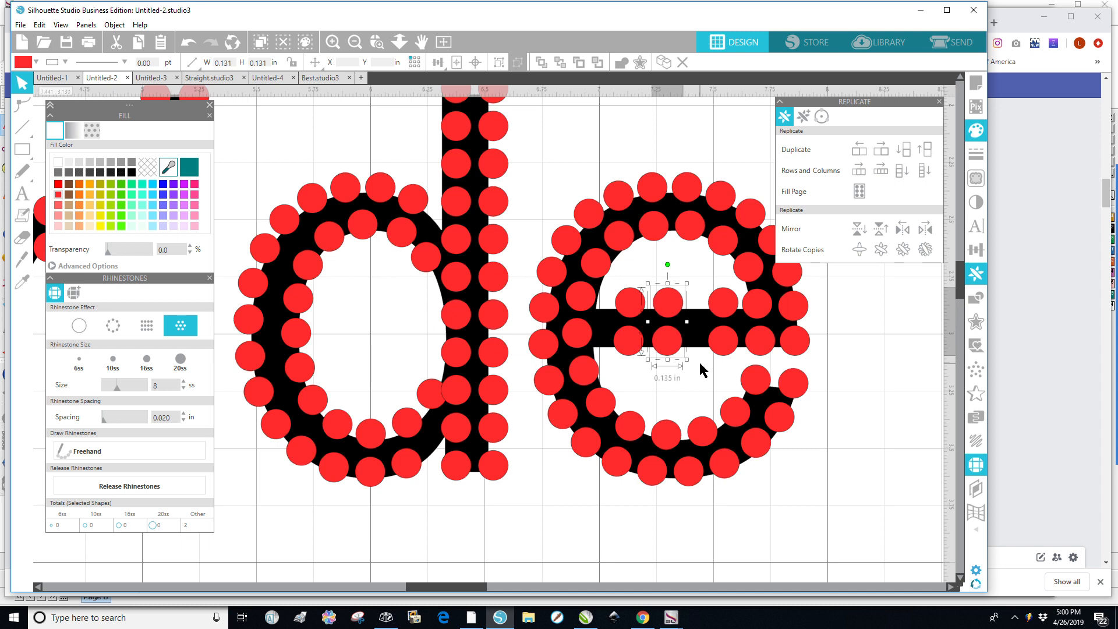
pyautogui.press('Right')
pyautogui.press('Right')
pyautogui.press('Right')
pyautogui.press('Right')
pyautogui.press('Right')
pyautogui.press('Right')
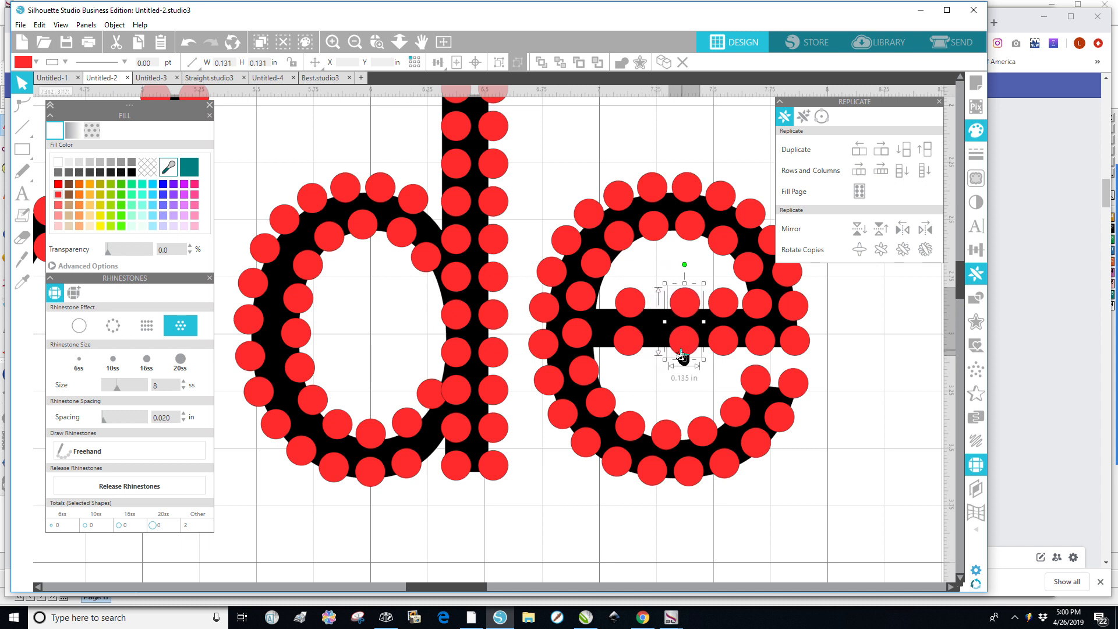
# Nudge the leftmost crossbar stone column right, then slightly back left.
pyautogui.moveTo(650, 276); pyautogui.dragTo(612, 358)
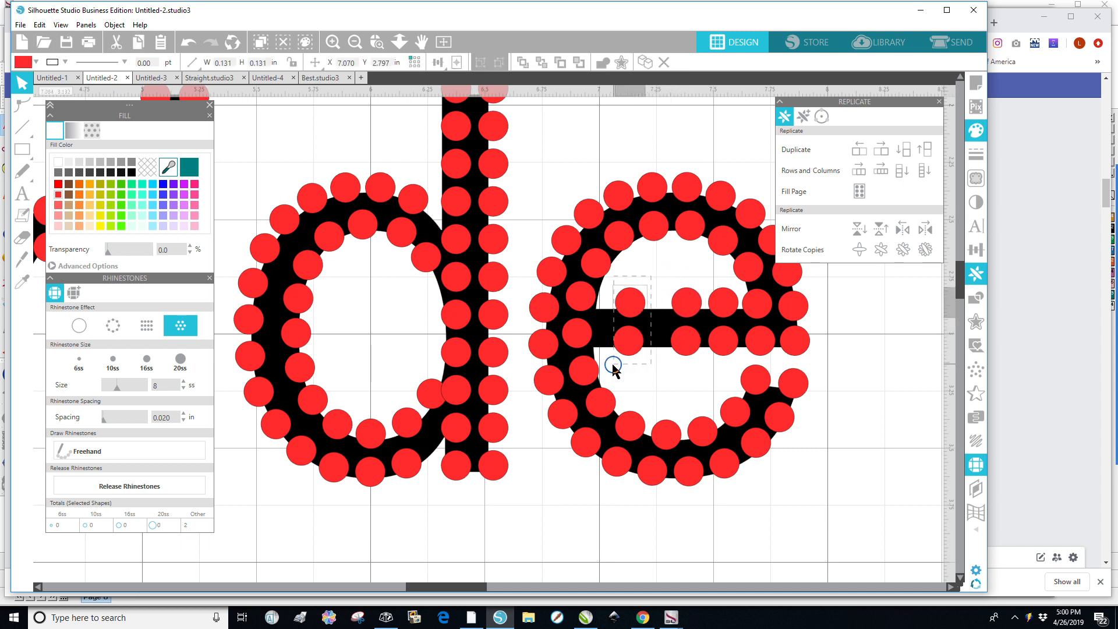
pyautogui.press('Right')
pyautogui.press('Right')
pyautogui.press('Right')
pyautogui.press('Right')
pyautogui.press('Right')
pyautogui.press('Right')
pyautogui.press('Right')
pyautogui.press('Right')
pyautogui.press('Right')
pyautogui.press('Right')
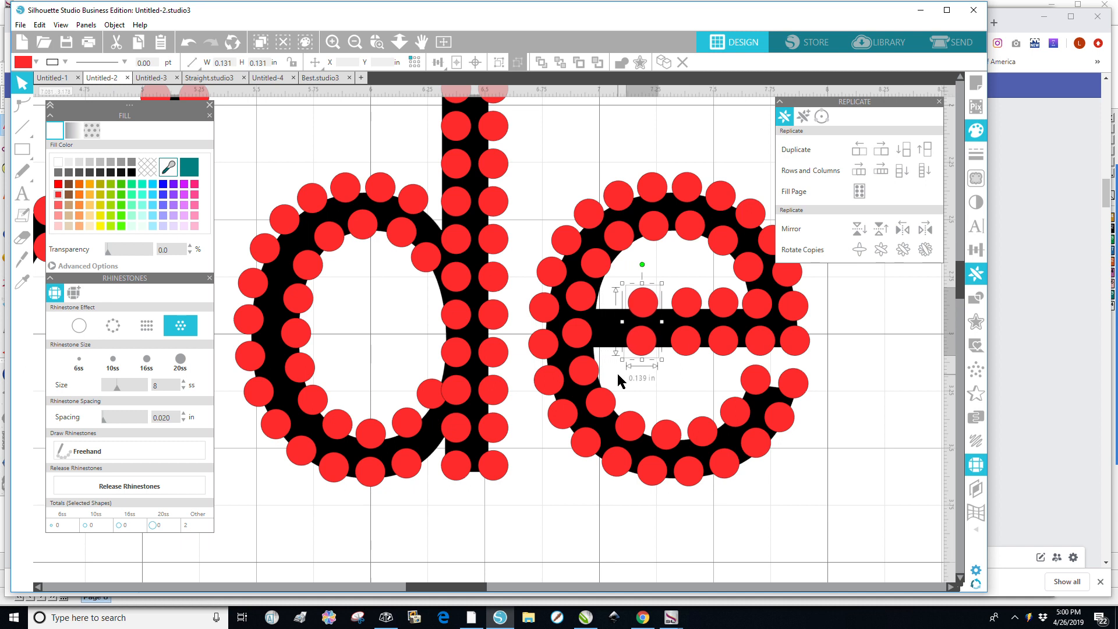
pyautogui.press('Left')
pyautogui.press('Left')
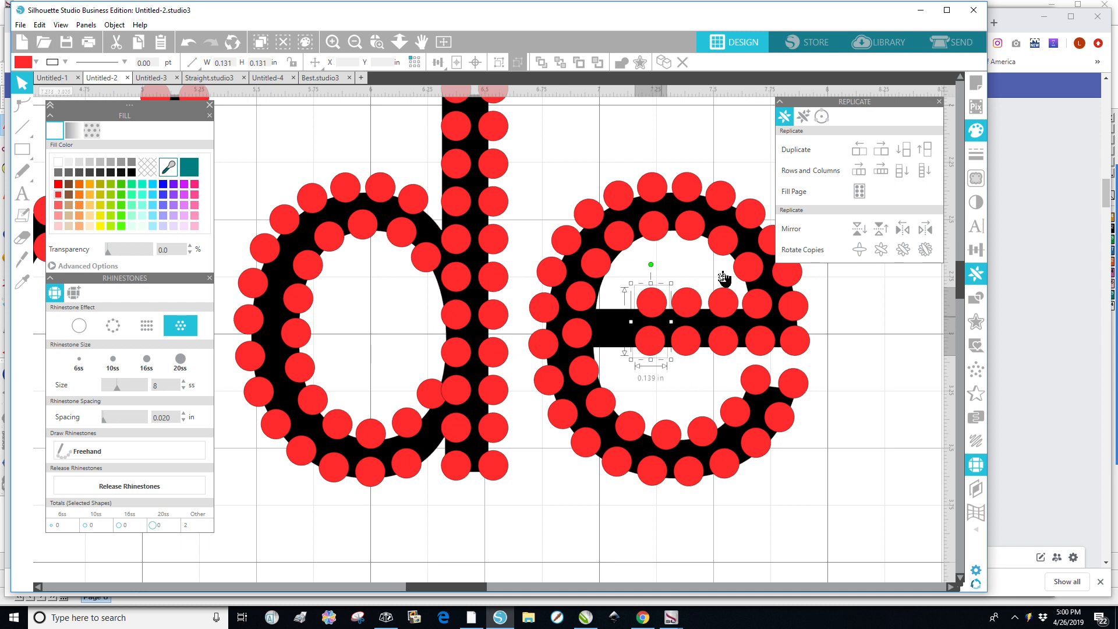
# Duplicate the leftmost crossbar column to its left and nudge the copy into place.
pyautogui.click(859, 156)
pyautogui.click(855, 357)
pyautogui.click(620, 304)
pyautogui.keyDown('shift'); pyautogui.click(612, 349); pyautogui.keyUp('shift')
pyautogui.press('Left')
pyautogui.press('Left')
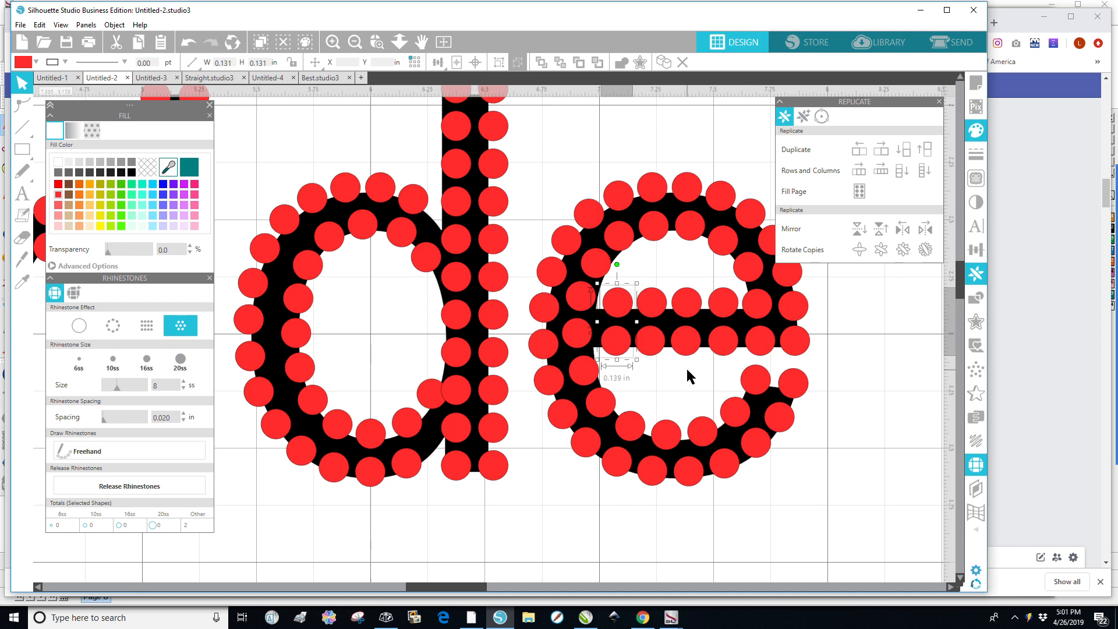
# Space the top row of the e's crossbar stones evenly horizontally.
pyautogui.moveTo(851, 279); pyautogui.dragTo(592, 339)
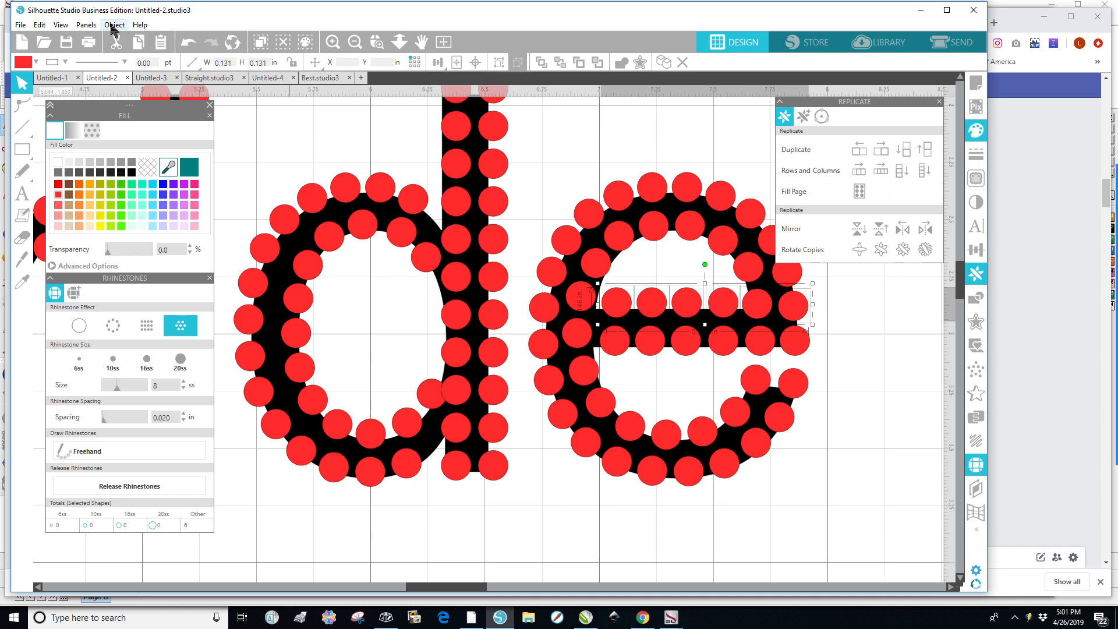
pyautogui.click(112, 26)
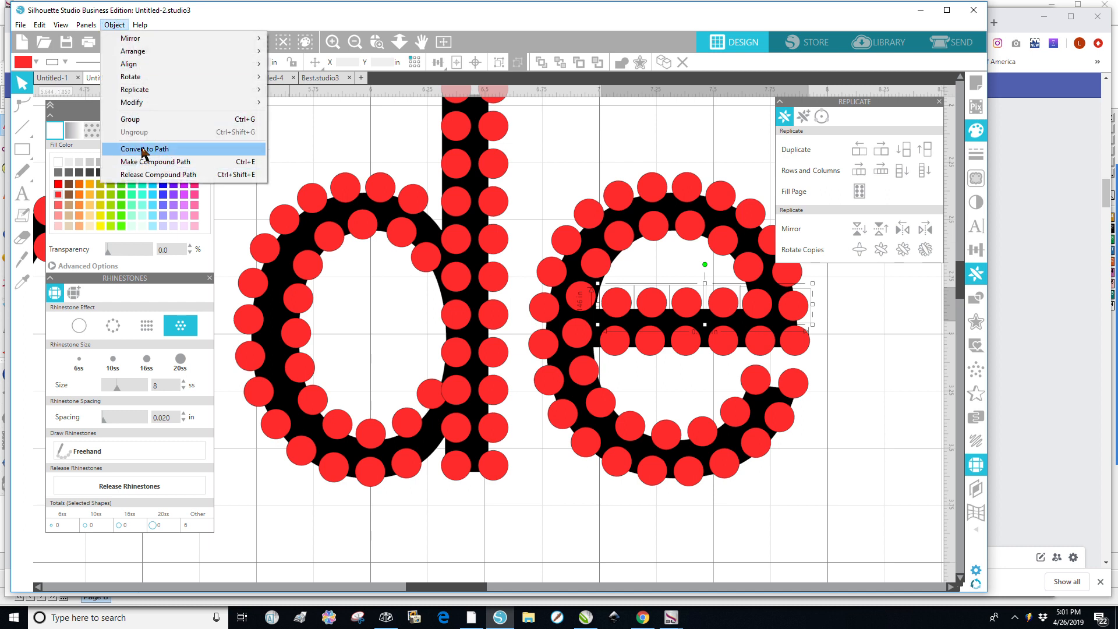
pyautogui.moveTo(150, 67)
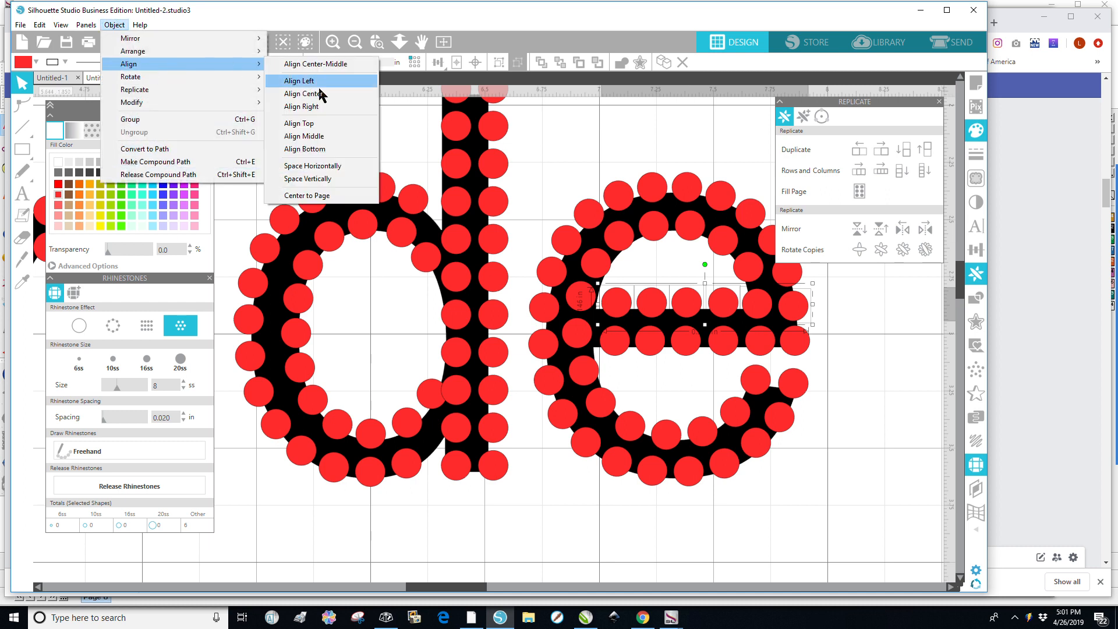
pyautogui.click(318, 166)
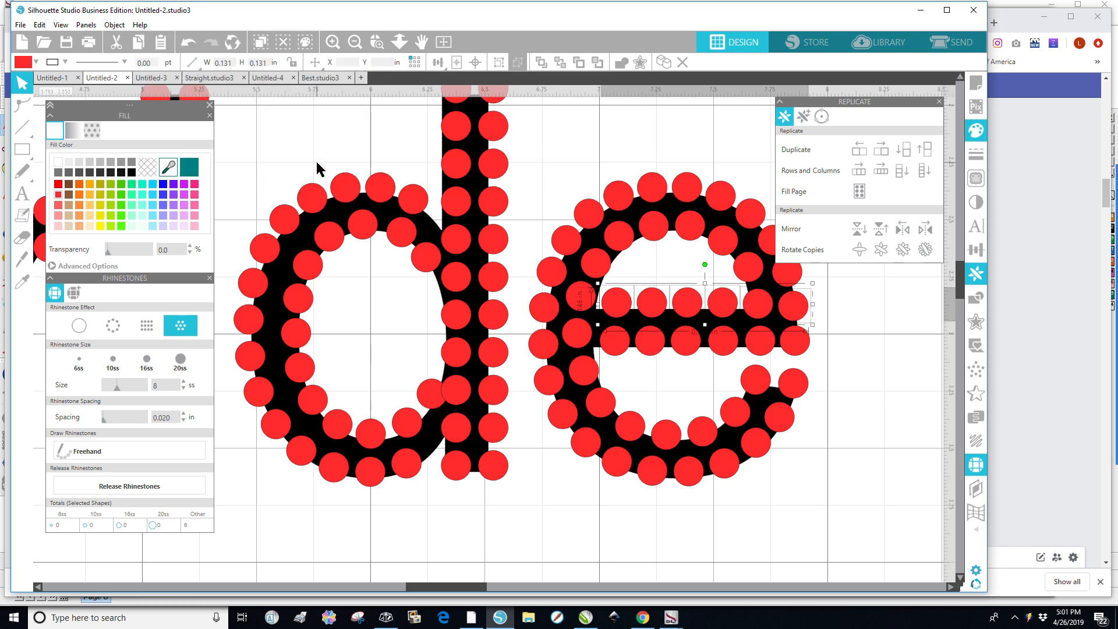
pyautogui.click(853, 333)
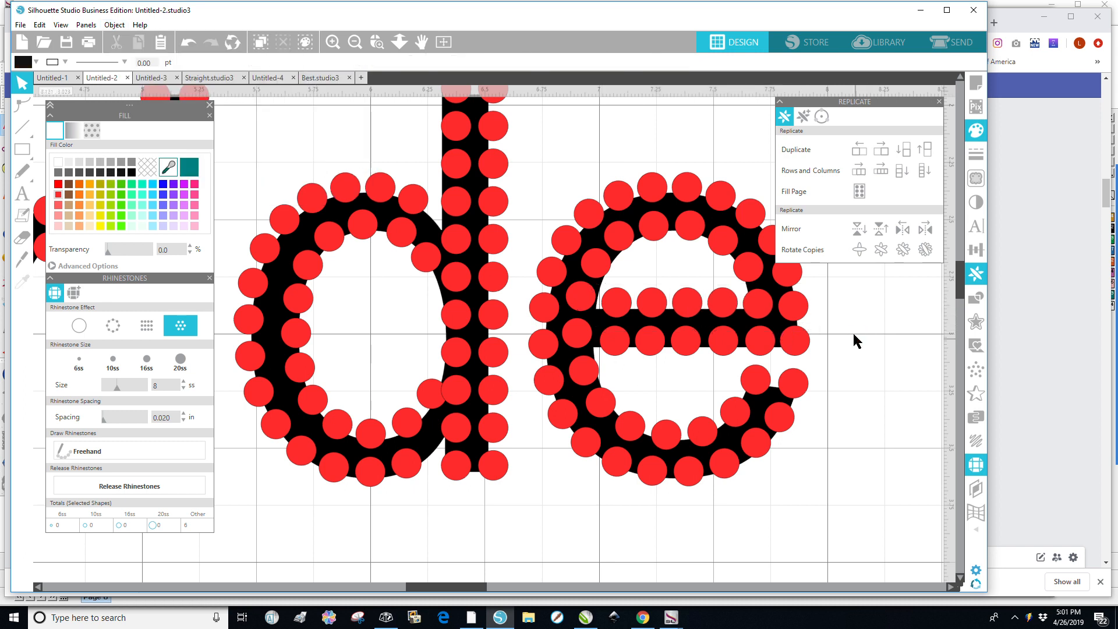
# Space the bottom row of the e's crossbar stones evenly horizontally.
pyautogui.moveTo(842, 323); pyautogui.dragTo(595, 371)
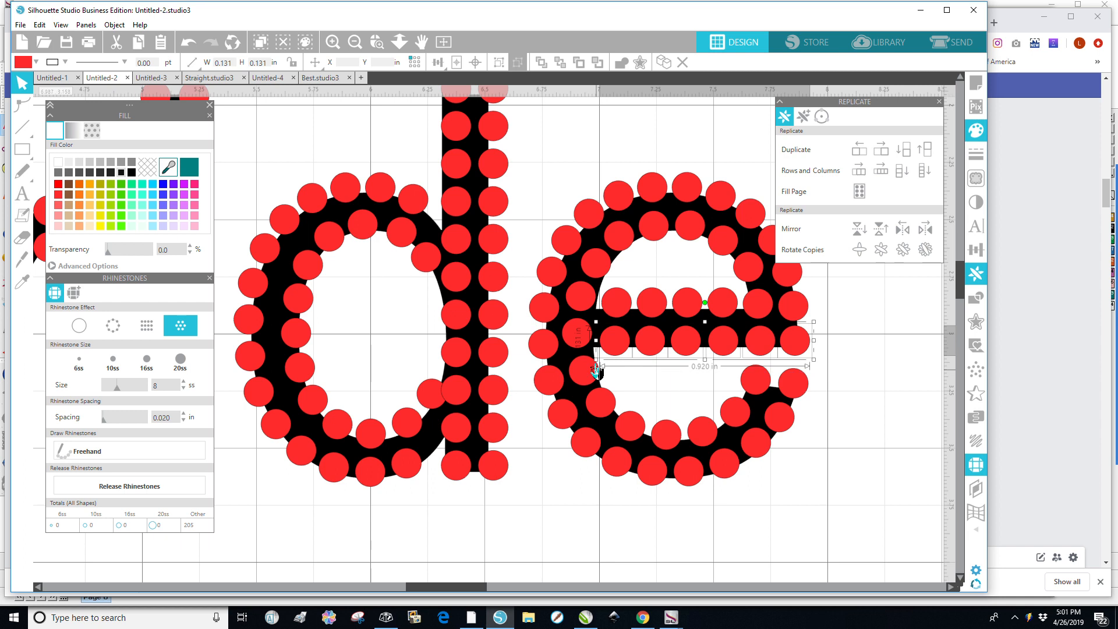
pyautogui.click(114, 25)
pyautogui.moveTo(156, 68)
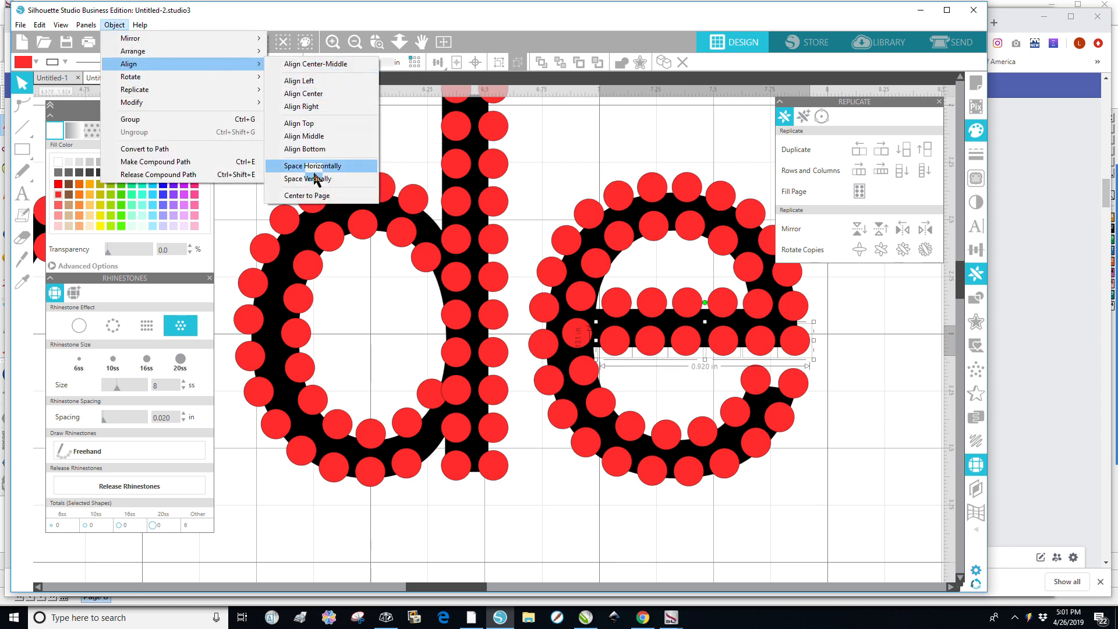
pyautogui.click(319, 169)
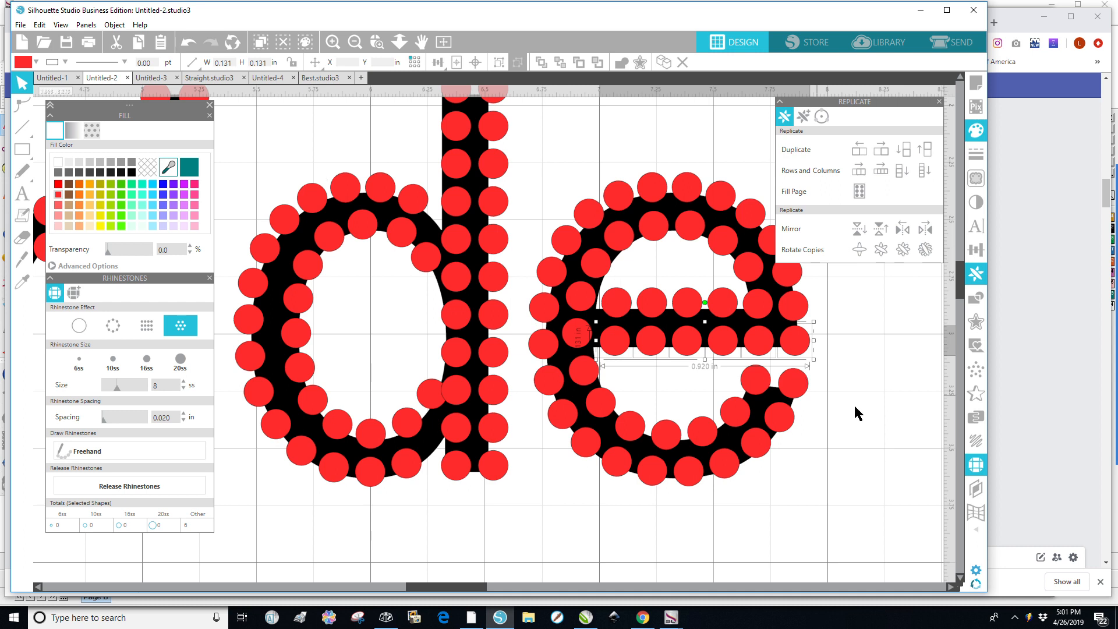
pyautogui.click(901, 436)
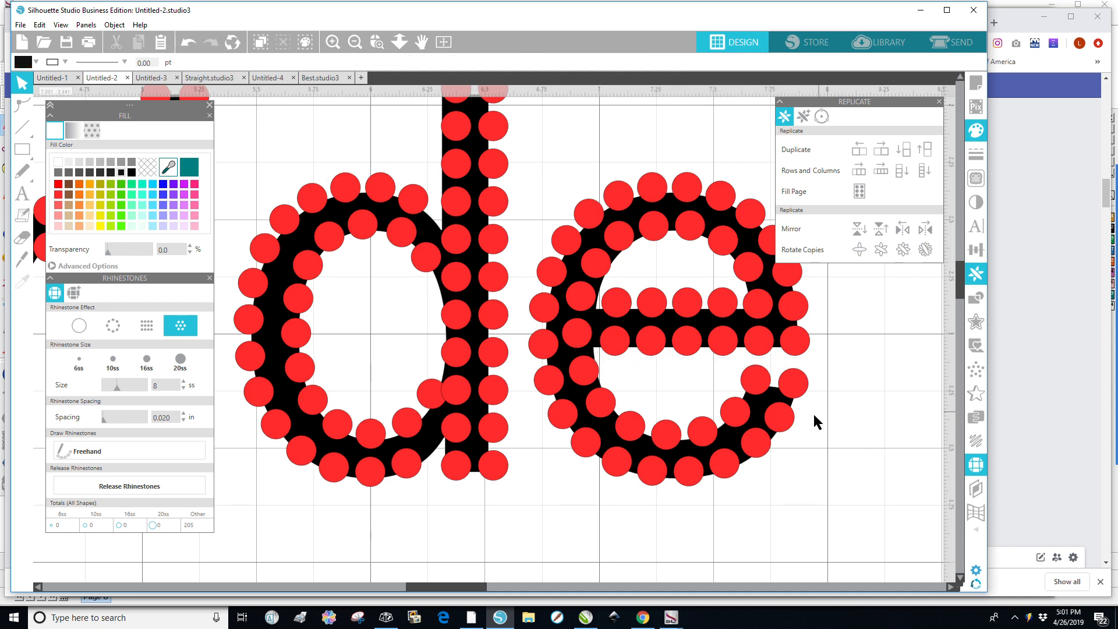
# Nudge the stone at the end of the e's lower curve one step right and four steps down.
pyautogui.click(756, 389)
pyautogui.press('Right')
pyautogui.press('Down')
pyautogui.press('Down')
pyautogui.press('Down')
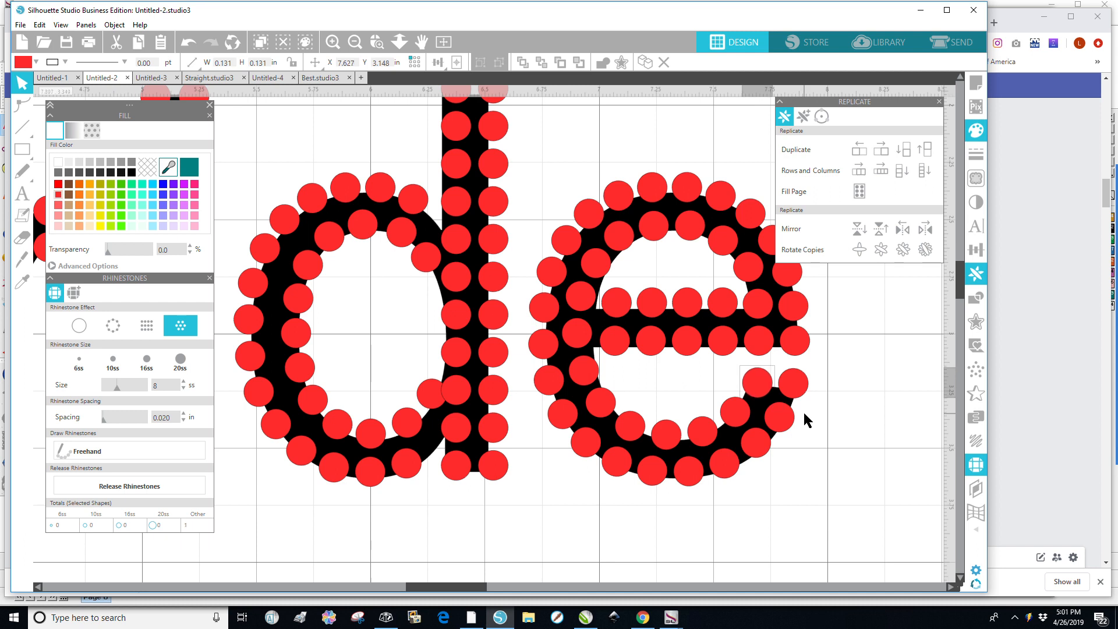
pyautogui.press('Down')
# Reposition stones around the outer edge of the d's bowl so they are spread evenly.
pyautogui.click(407, 469)
pyautogui.moveTo(407, 470); pyautogui.dragTo(353, 476)
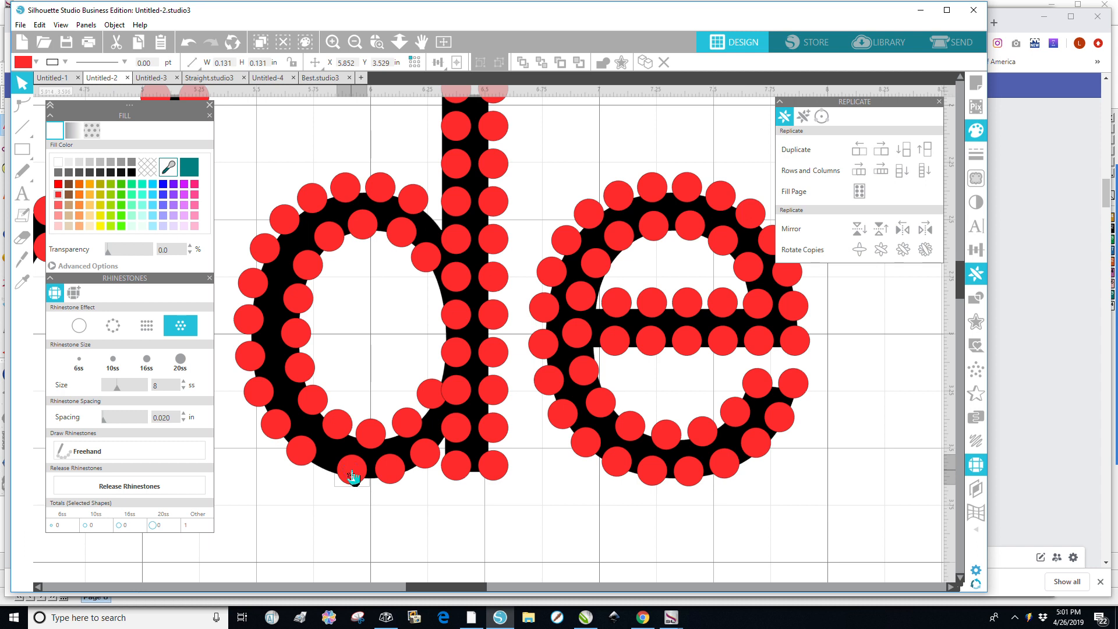
pyautogui.moveTo(303, 455)
pyautogui.mouseDown()
pyautogui.moveTo(315, 463)
pyautogui.moveTo(278, 429)
pyautogui.moveTo(289, 440)
pyautogui.mouseUp()
pyautogui.moveTo(267, 400); pyautogui.dragTo(252, 298)
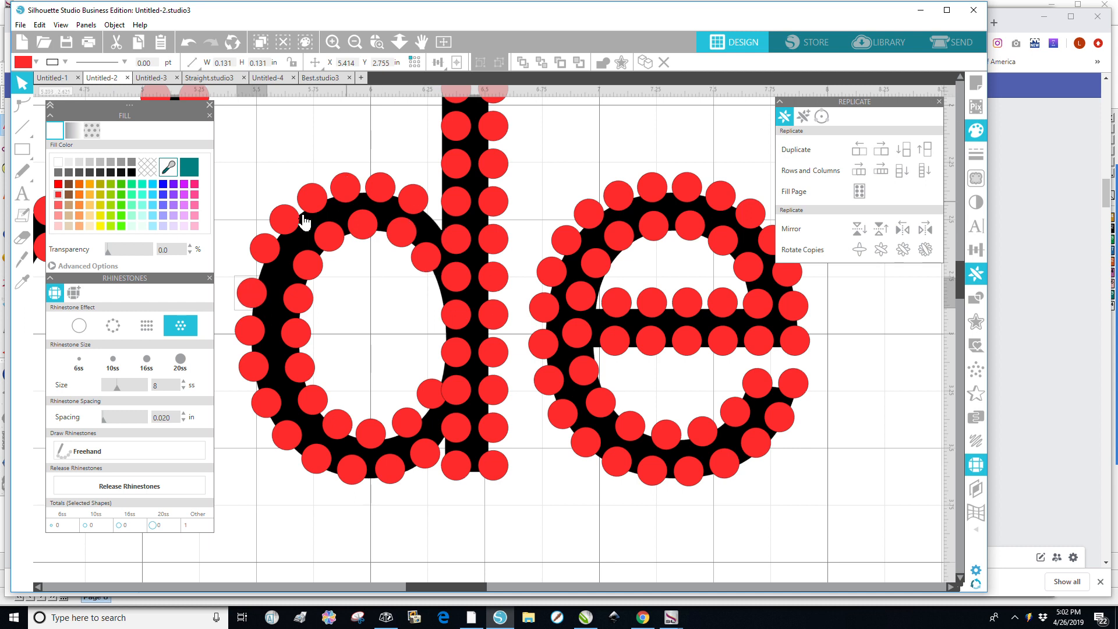
pyautogui.click(266, 250)
pyautogui.moveTo(266, 252); pyautogui.dragTo(283, 232)
pyautogui.moveTo(312, 193); pyautogui.dragTo(344, 191)
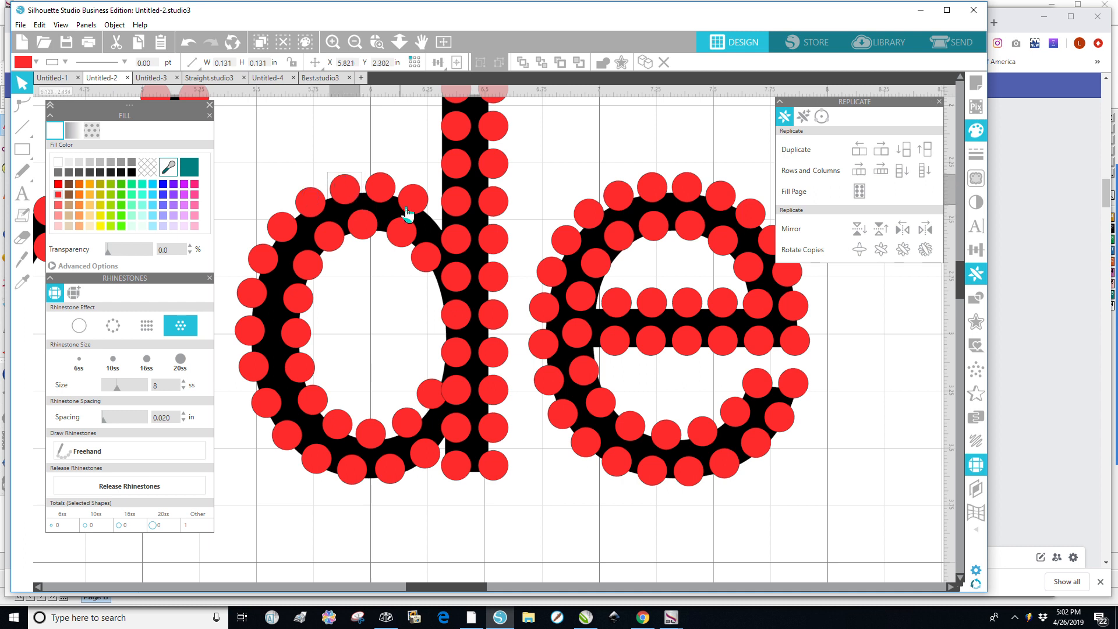
pyautogui.moveTo(415, 203); pyautogui.dragTo(263, 357)
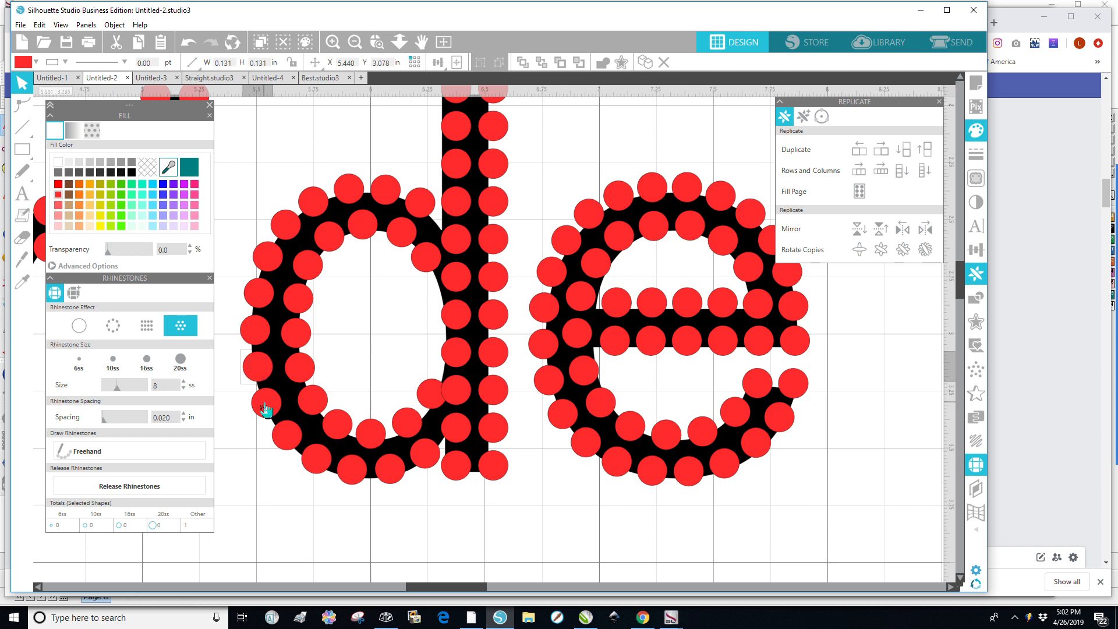
pyautogui.click(266, 408)
pyautogui.moveTo(267, 406); pyautogui.dragTo(267, 407)
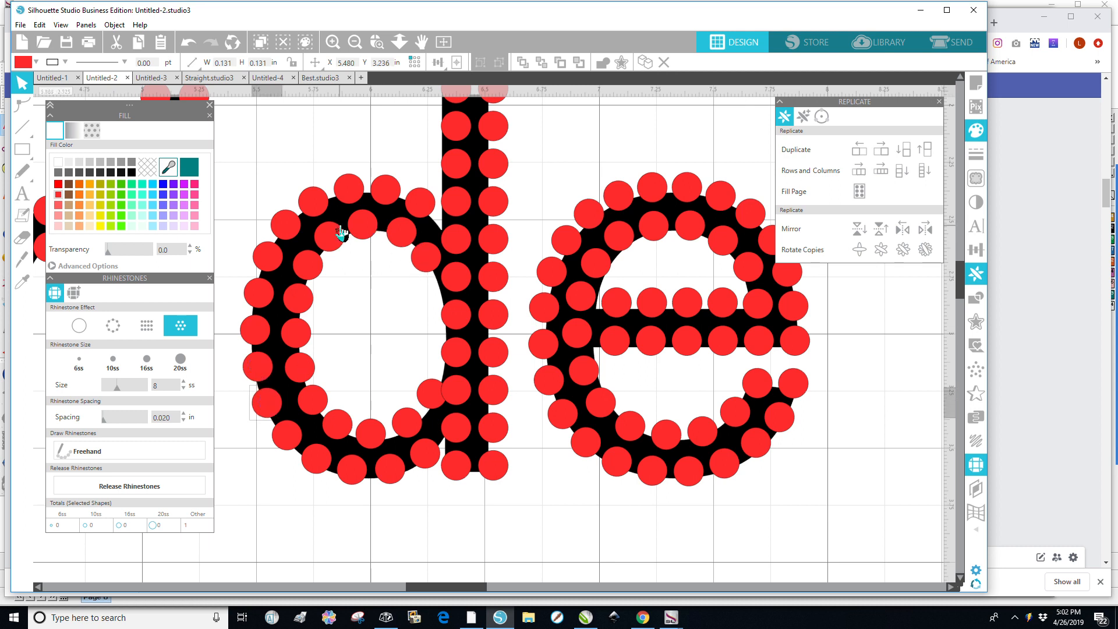
# Adjust the stones along the inside of the d's bowl slightly to even their spacing.
pyautogui.click(406, 246)
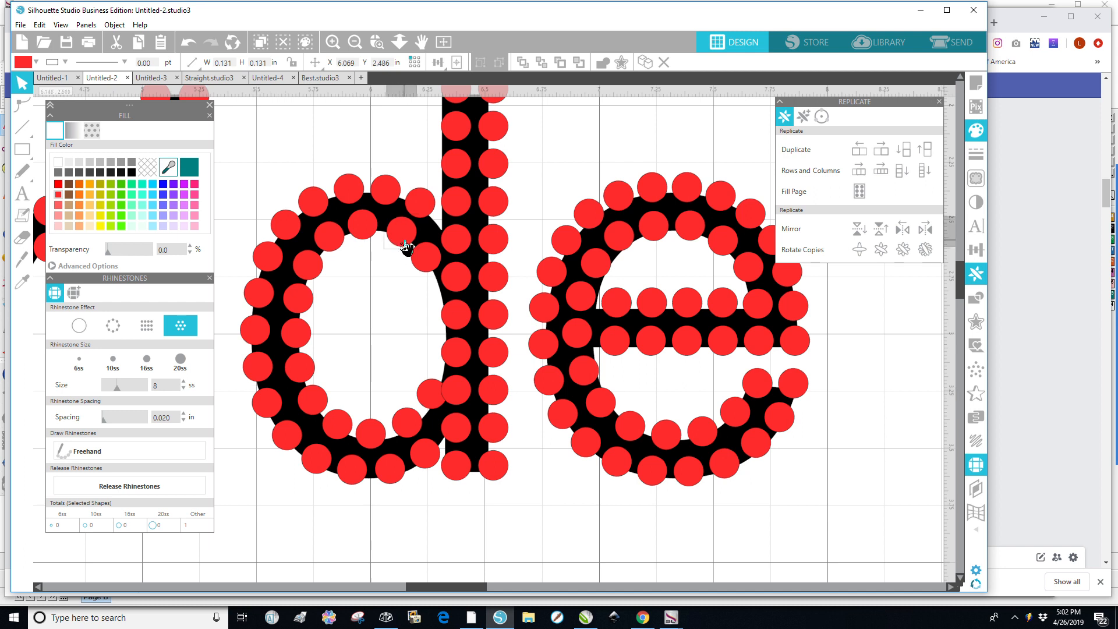
pyautogui.moveTo(401, 238); pyautogui.dragTo(400, 236)
pyautogui.click(316, 266)
pyautogui.moveTo(308, 265); pyautogui.dragTo(303, 264)
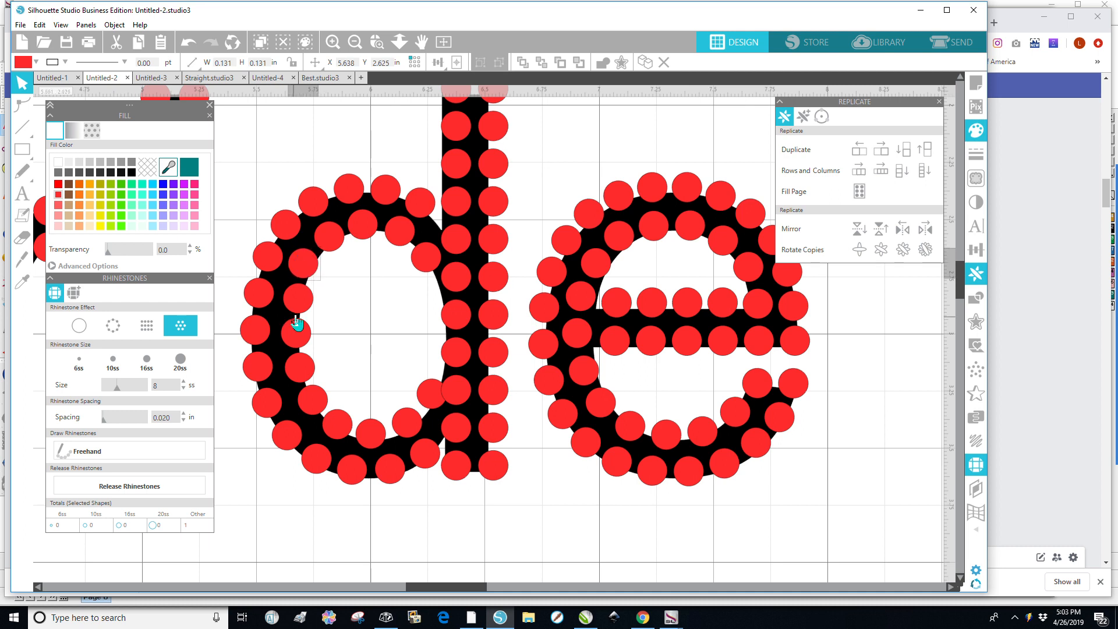
pyautogui.moveTo(297, 299); pyautogui.dragTo(296, 300)
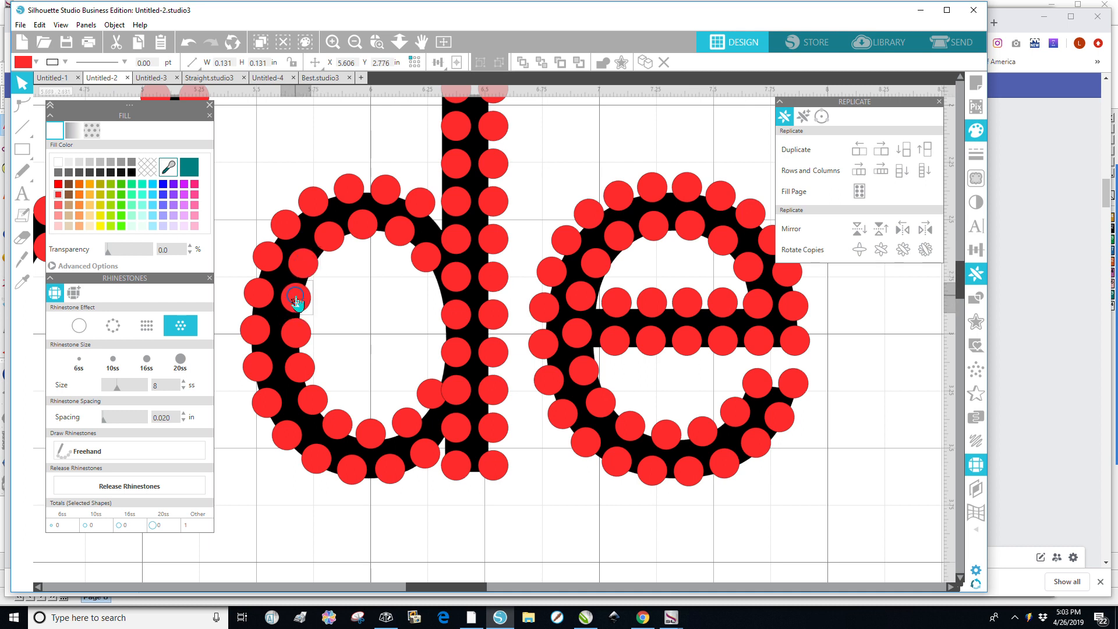
pyautogui.click(300, 339)
pyautogui.moveTo(299, 340); pyautogui.dragTo(294, 341)
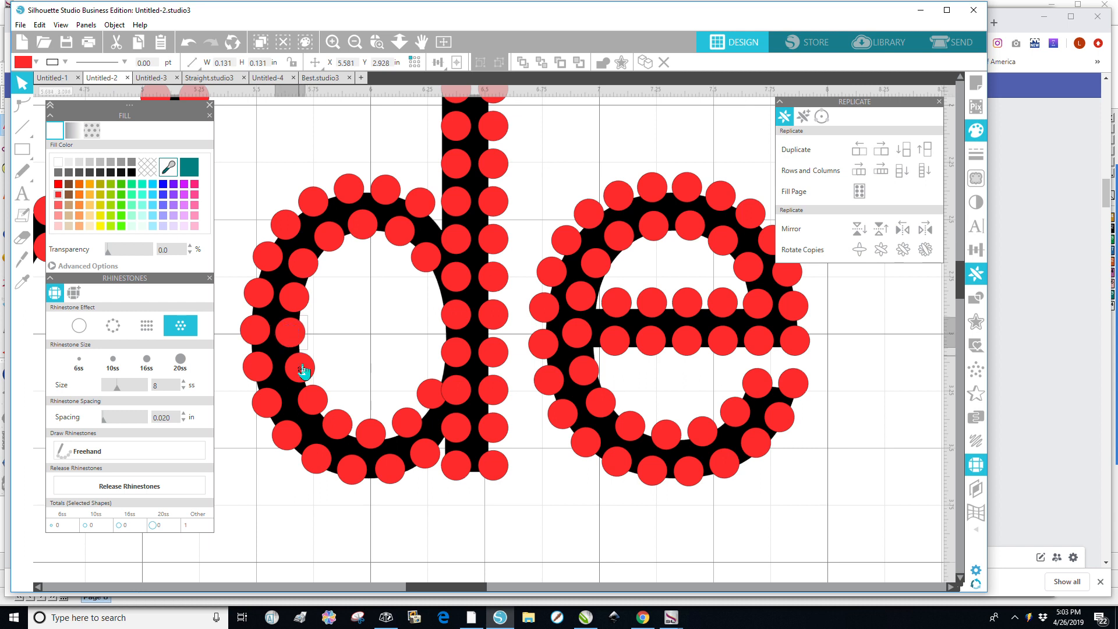
pyautogui.click(305, 372)
pyautogui.moveTo(302, 372); pyautogui.dragTo(295, 373)
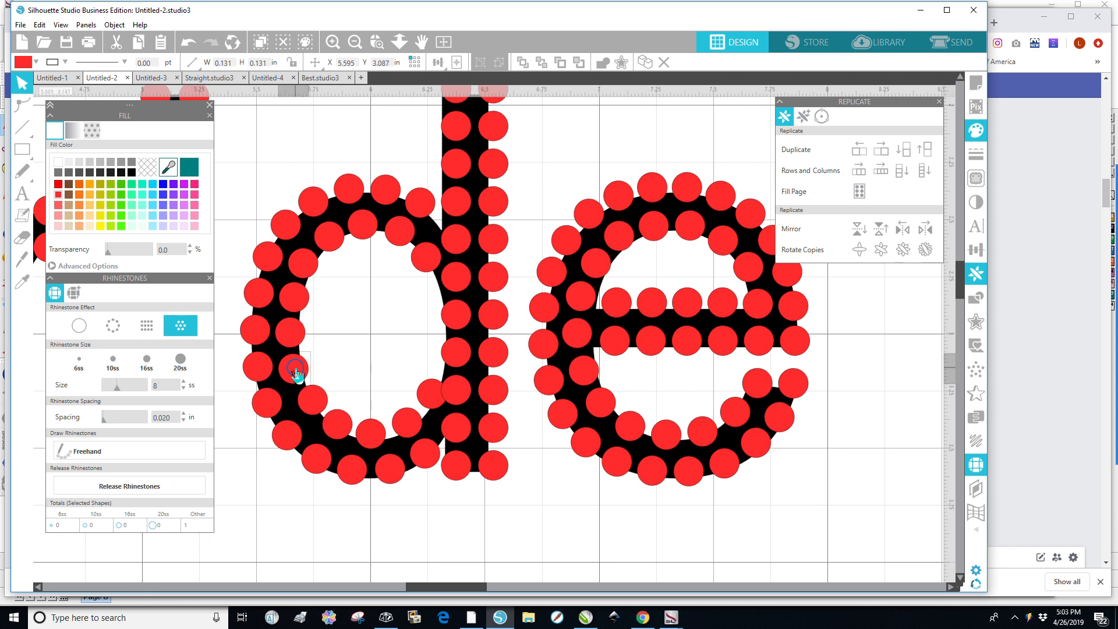
# Delete an extra stone at the inner bottom of the d's bowl and shift the neighbouring stone into the gap.
pyautogui.click(431, 403)
pyautogui.press('Delete')
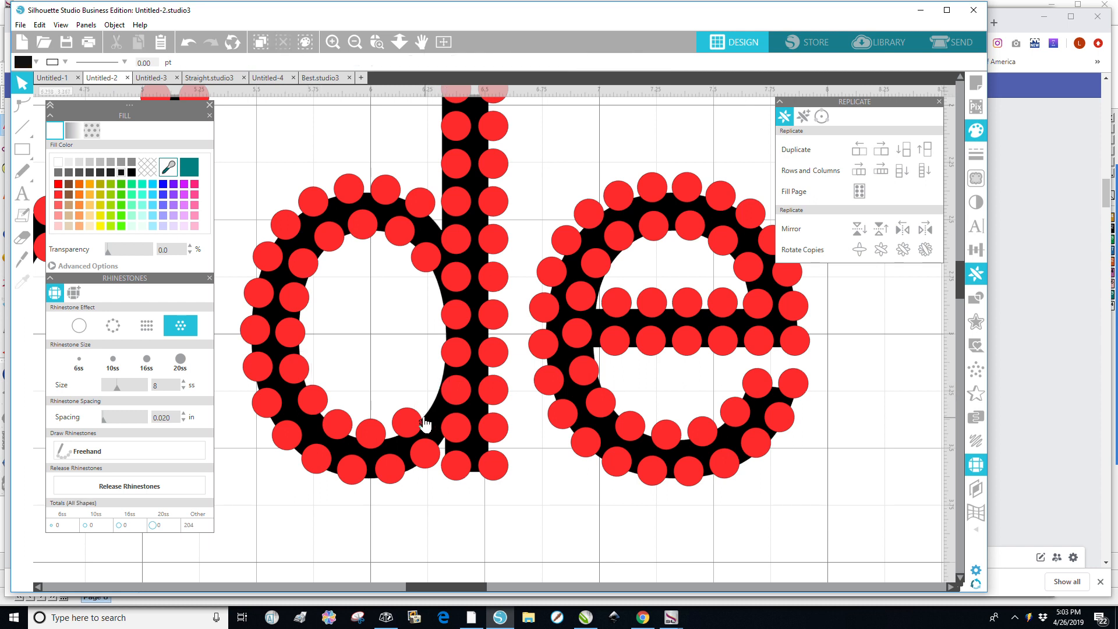
pyautogui.click(411, 430)
pyautogui.moveTo(415, 429); pyautogui.dragTo(427, 420)
pyautogui.moveTo(429, 419); pyautogui.dragTo(306, 274)
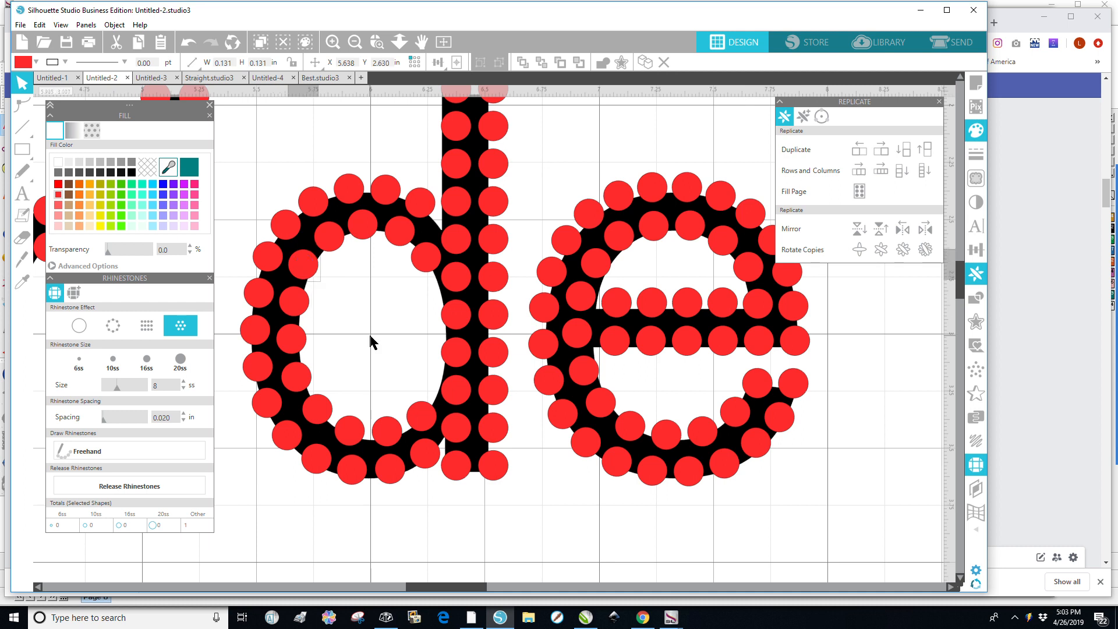
# Review the stone layout across the whole word Bride, ending on the B.
pyautogui.scroll(-3, 379, 332)
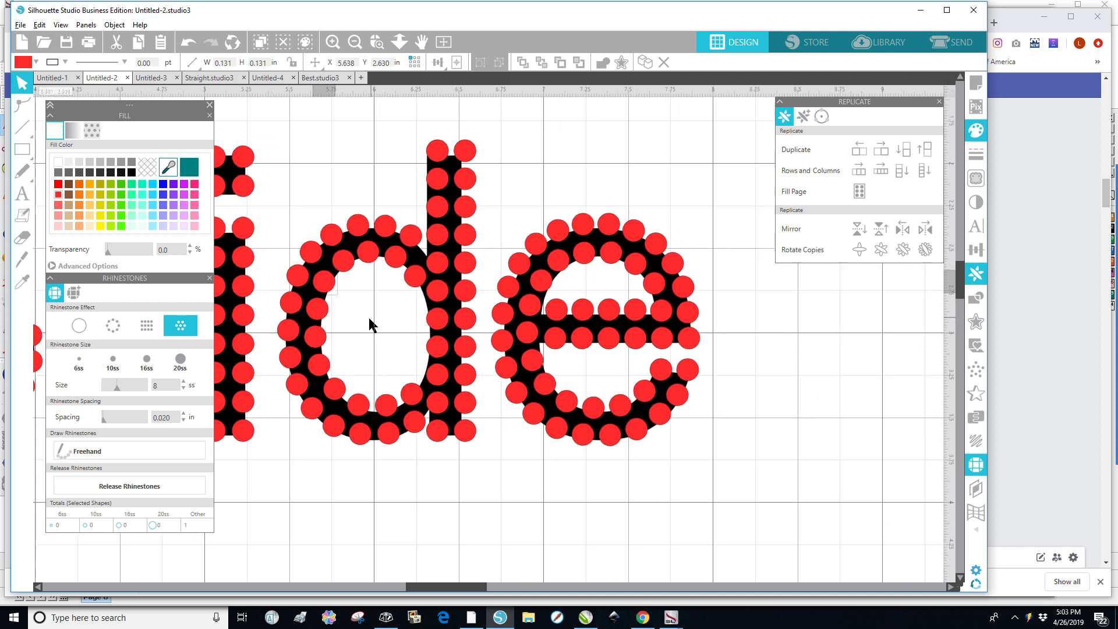
pyautogui.scroll(-5, 370, 324)
pyautogui.scroll(-3, 356, 317)
pyautogui.scroll(-2, 442, 586)
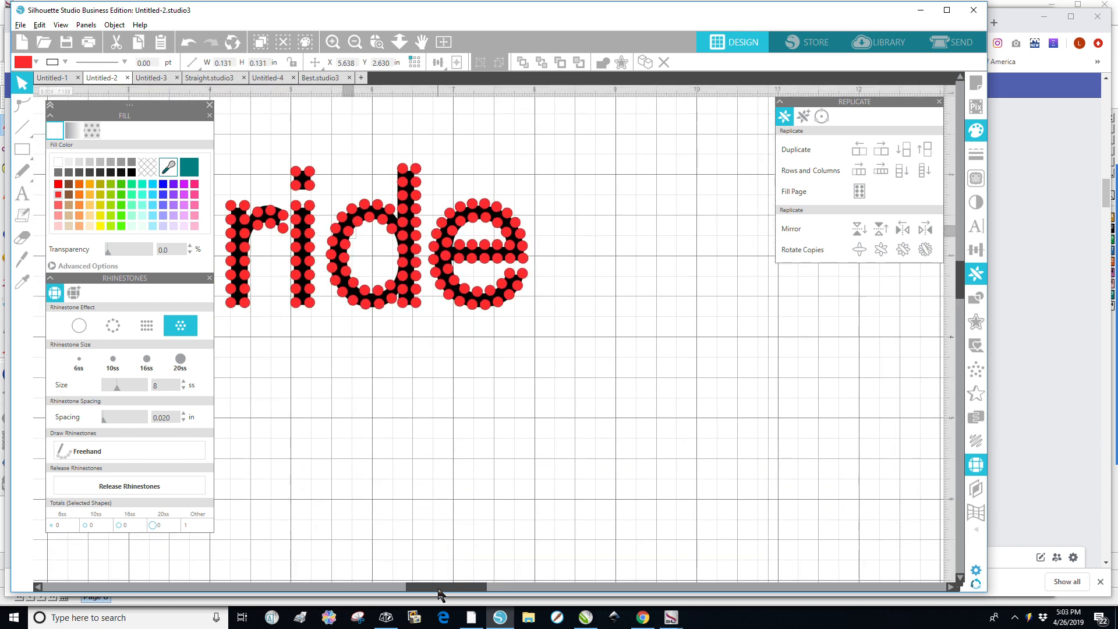
pyautogui.scroll(-5, 438, 593)
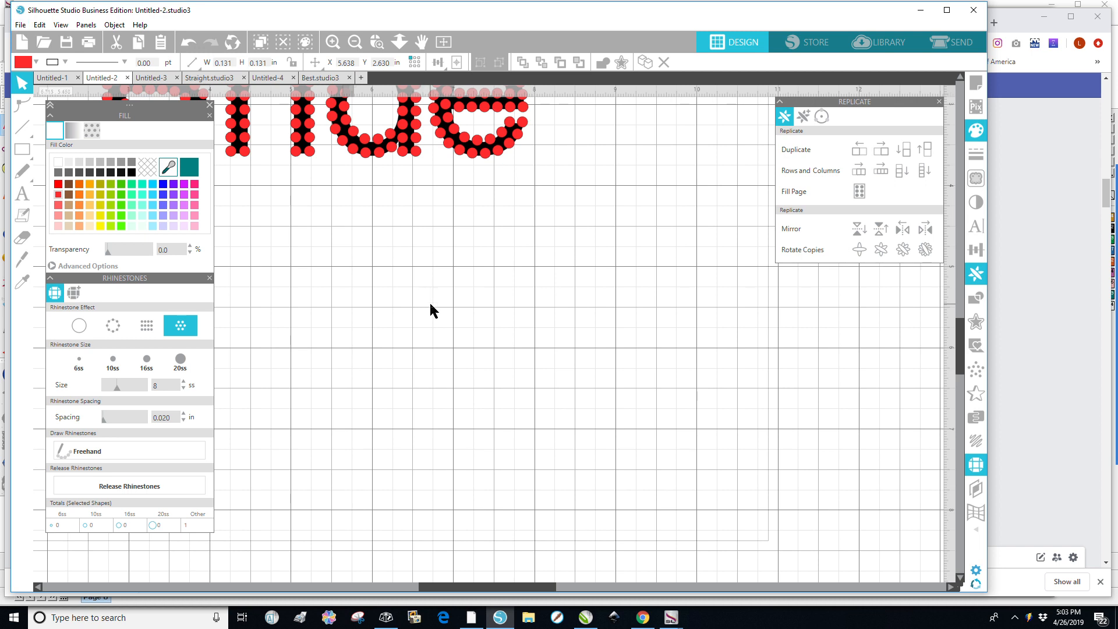
pyautogui.scroll(3, 431, 305)
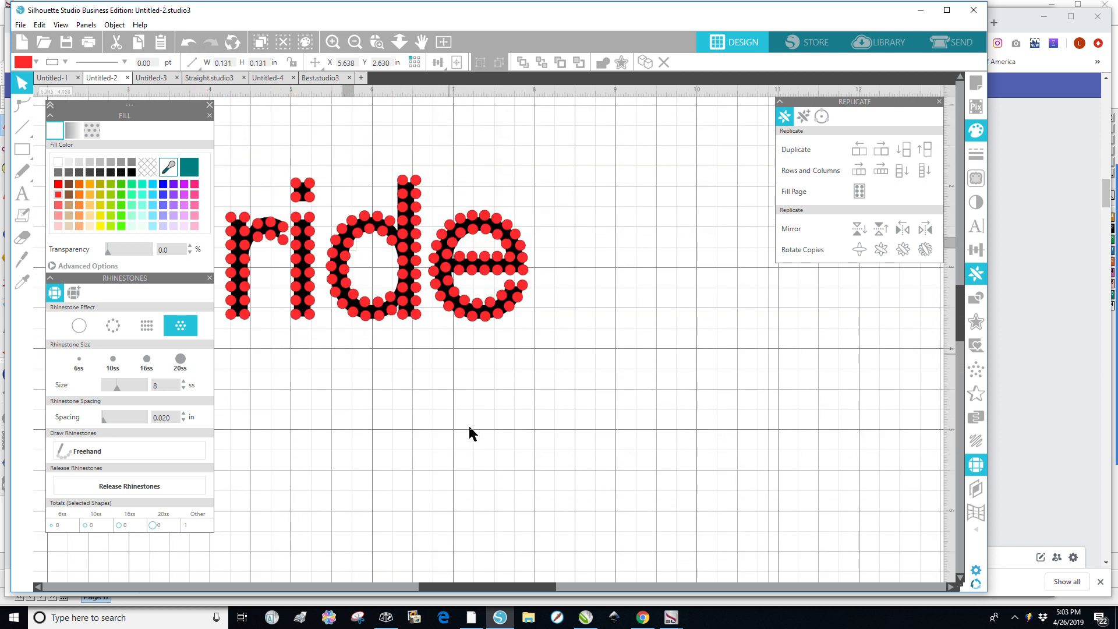
pyautogui.moveTo(489, 586); pyautogui.dragTo(411, 564)
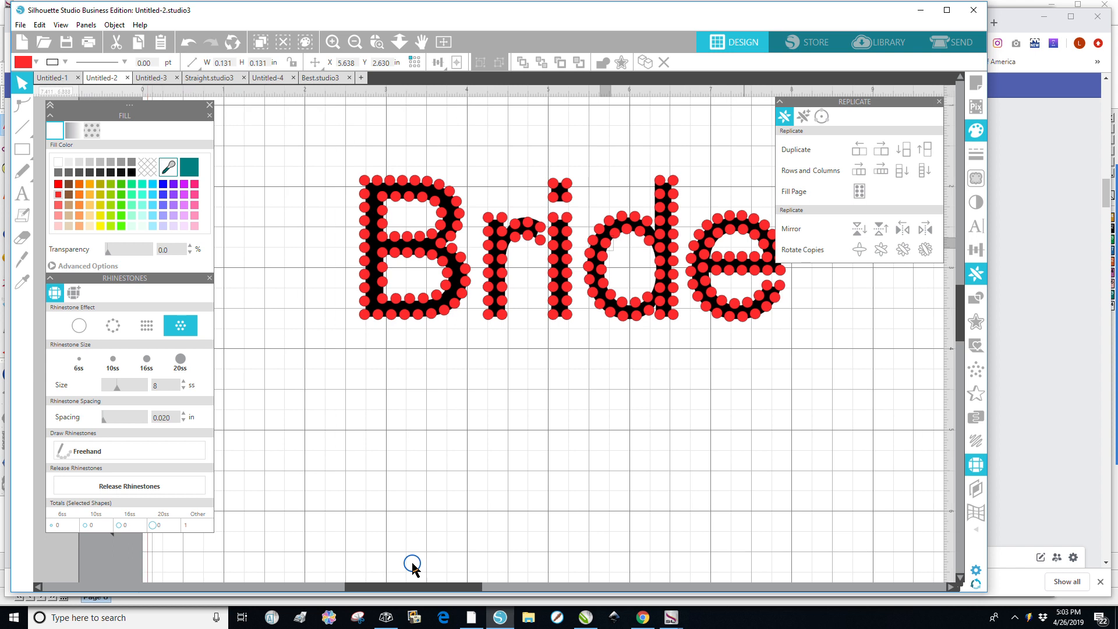
pyautogui.scroll(1, 431, 289)
pyautogui.scroll(3, 444, 344)
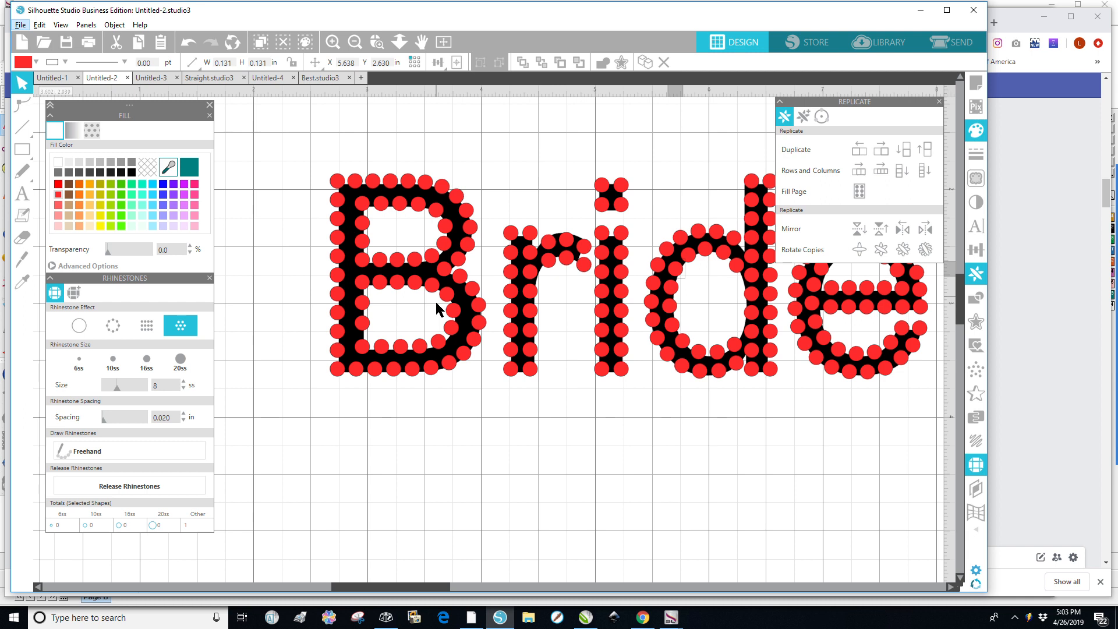
pyautogui.scroll(2, 434, 304)
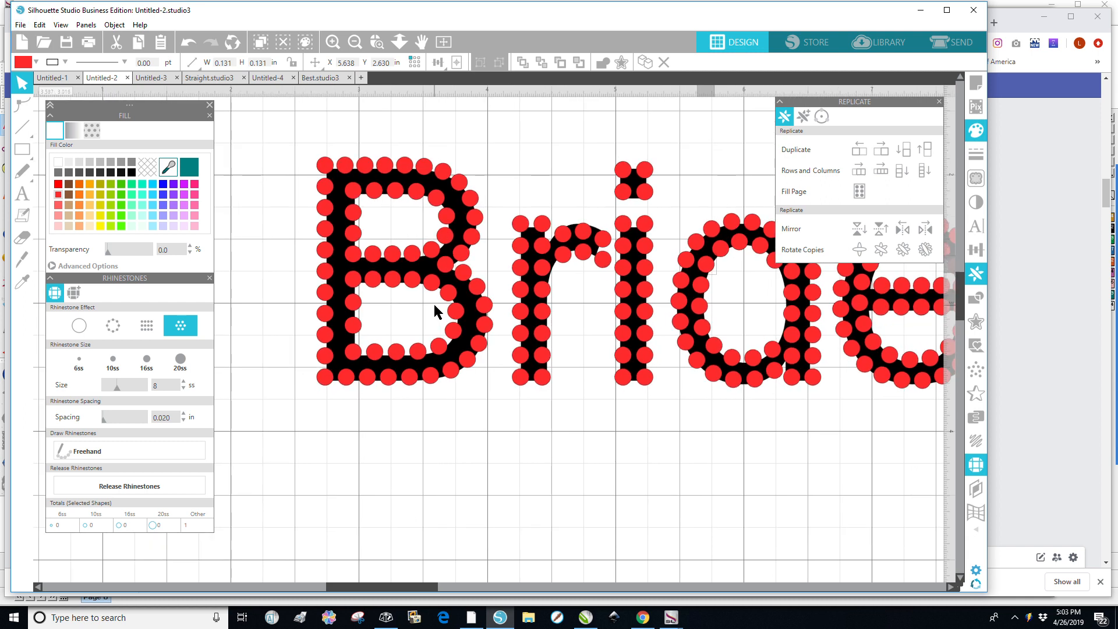
pyautogui.scroll(1, 443, 267)
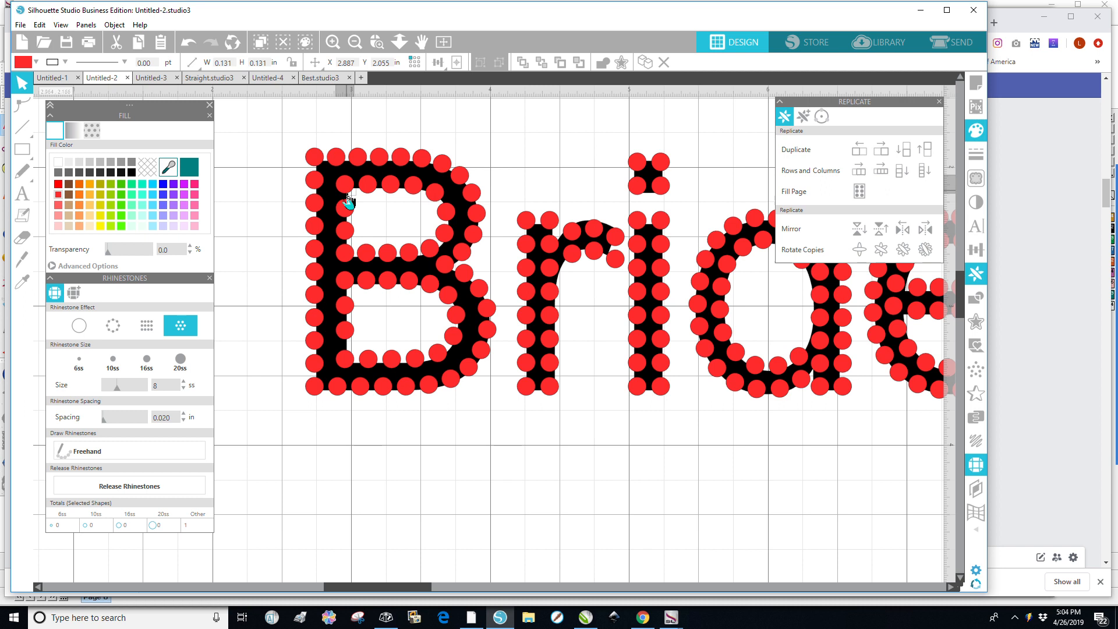
# Delete the inner column of stones along the B's vertical stem.
pyautogui.press('Delete')
pyautogui.click(345, 233)
pyautogui.press('Delete')
pyautogui.click(345, 255)
pyautogui.press('Delete')
pyautogui.click(344, 283)
pyautogui.press('Delete')
pyautogui.click(345, 308)
pyautogui.press('Delete')
pyautogui.click(347, 330)
pyautogui.press('Delete')
pyautogui.click(345, 359)
pyautogui.press('Delete')
# Duplicate the B's outer stem column to the right and nudge the copy into place.
pyautogui.moveTo(279, 166); pyautogui.dragTo(334, 378)
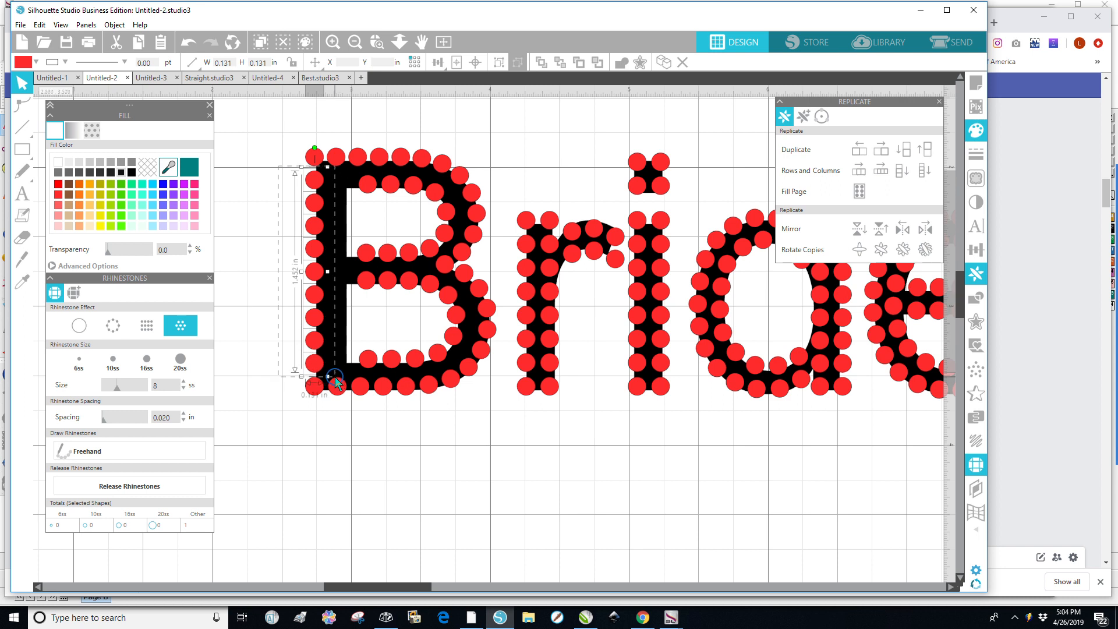
pyautogui.click(883, 153)
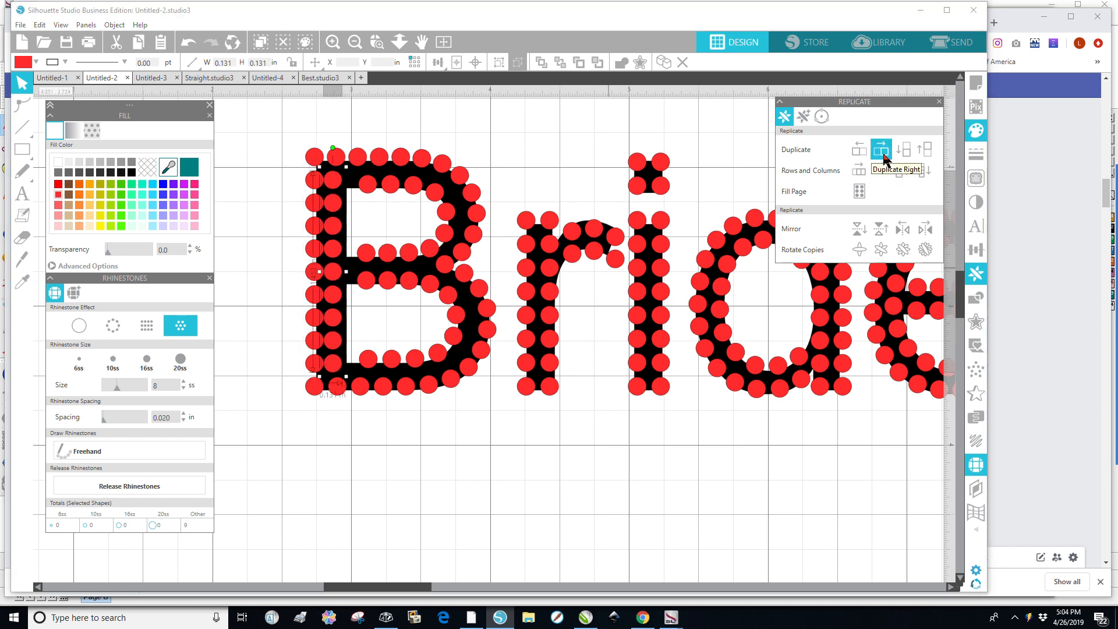
pyautogui.press('Right')
pyautogui.press('Right')
pyautogui.press('Right')
pyautogui.press('Right')
pyautogui.press('Right')
pyautogui.press('Right')
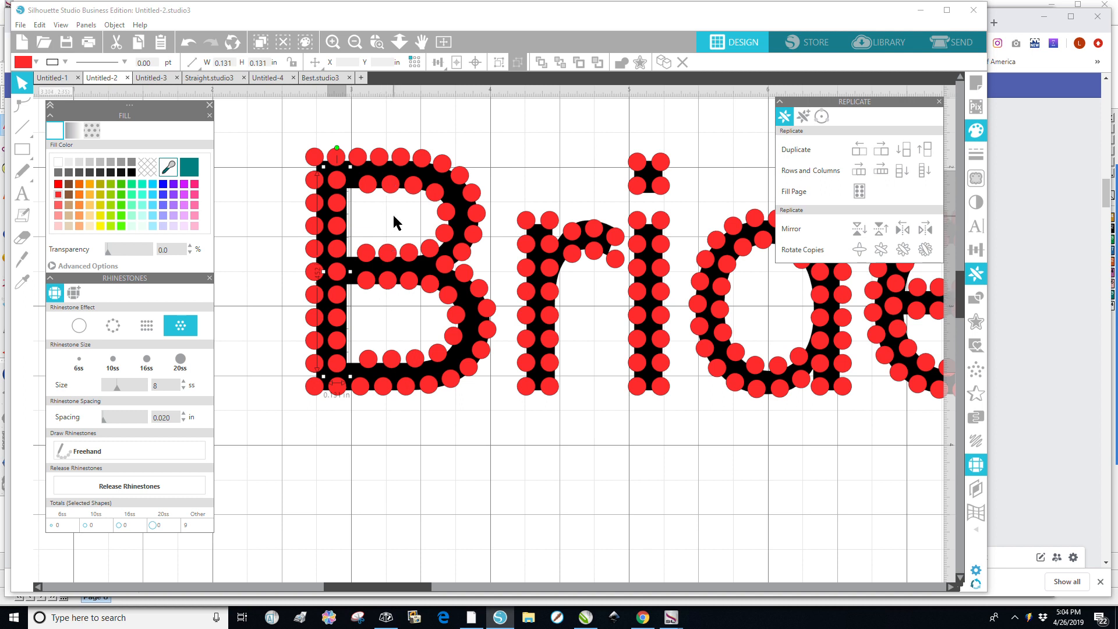
# Delete the inner row of stones beneath the B's top bar.
pyautogui.scroll(1, 396, 223)
pyautogui.scroll(3, 376, 198)
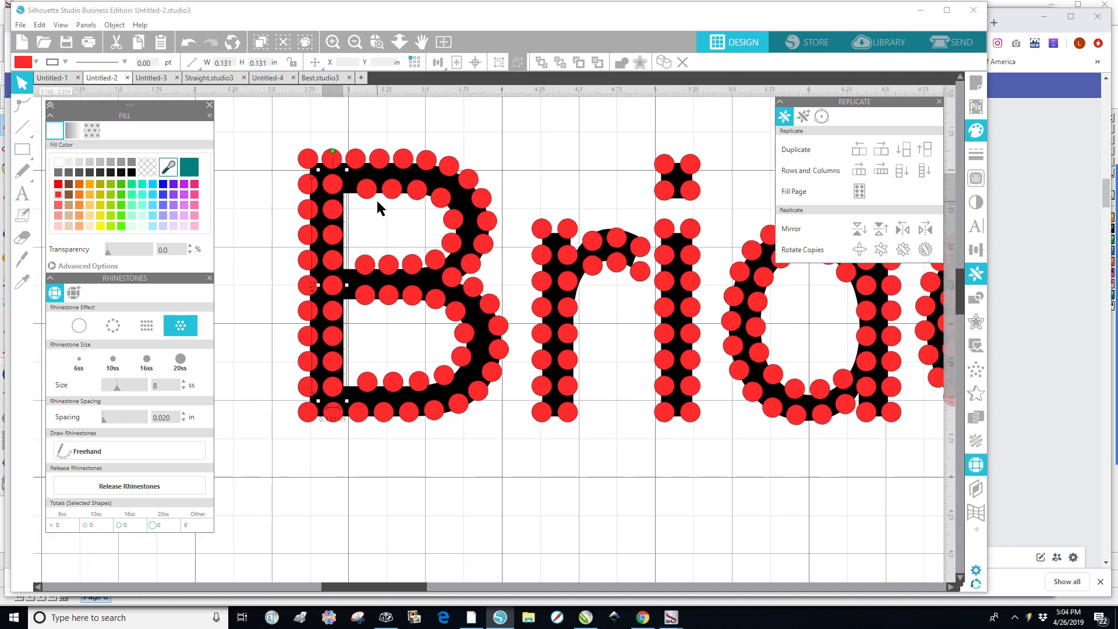
pyautogui.scroll(3, 378, 194)
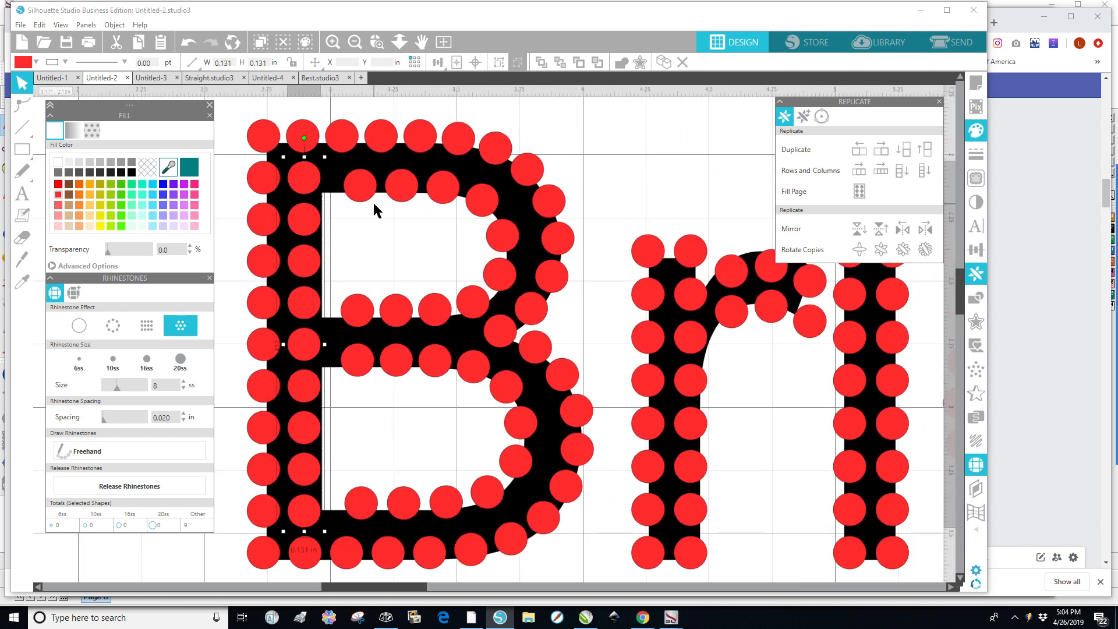
pyautogui.click(365, 220)
pyautogui.moveTo(373, 198); pyautogui.dragTo(350, 178)
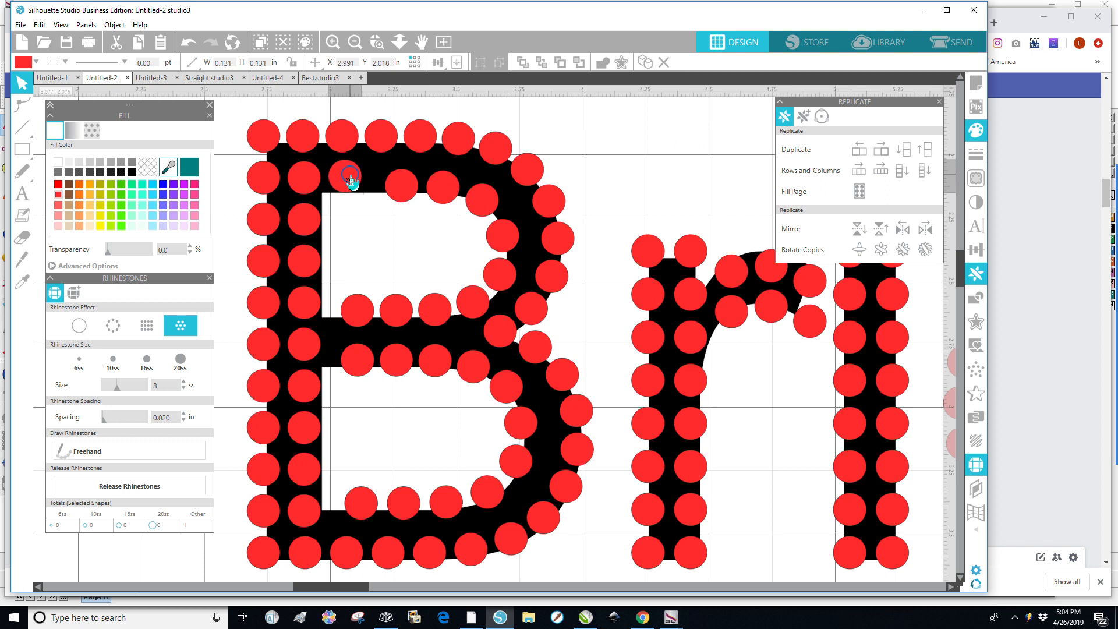
pyautogui.press('Delete')
pyautogui.click(402, 193)
pyautogui.press('Delete')
pyautogui.click(441, 191)
pyautogui.press('Delete')
pyautogui.click(477, 209)
pyautogui.press('Delete')
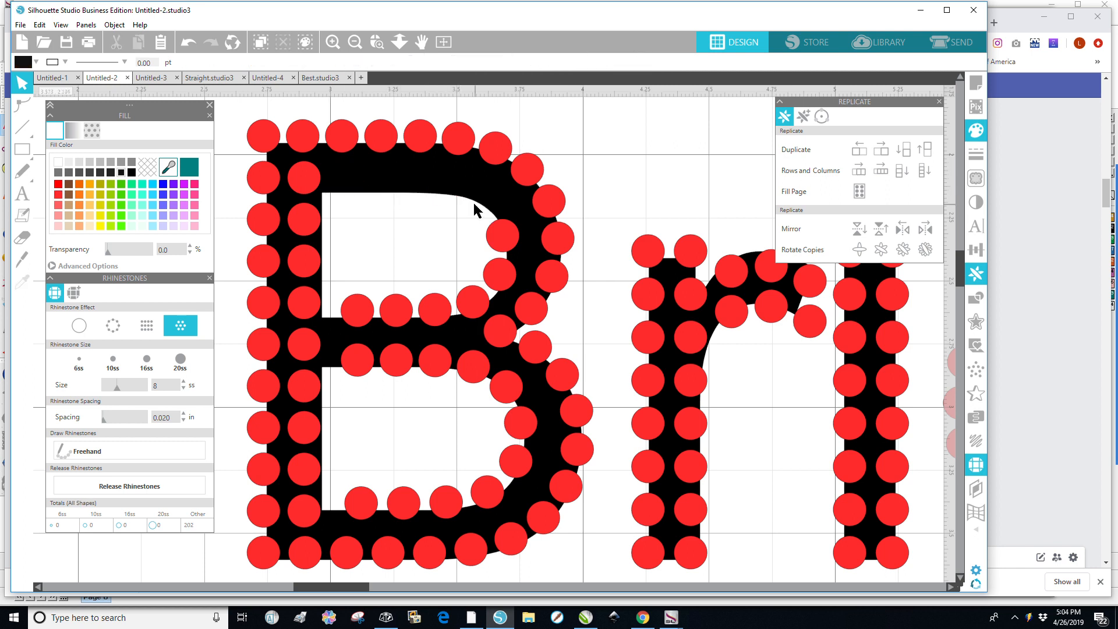
# Duplicate the B's top row of stones downward and nudge the copy up into place.
pyautogui.moveTo(323, 106); pyautogui.dragTo(521, 189)
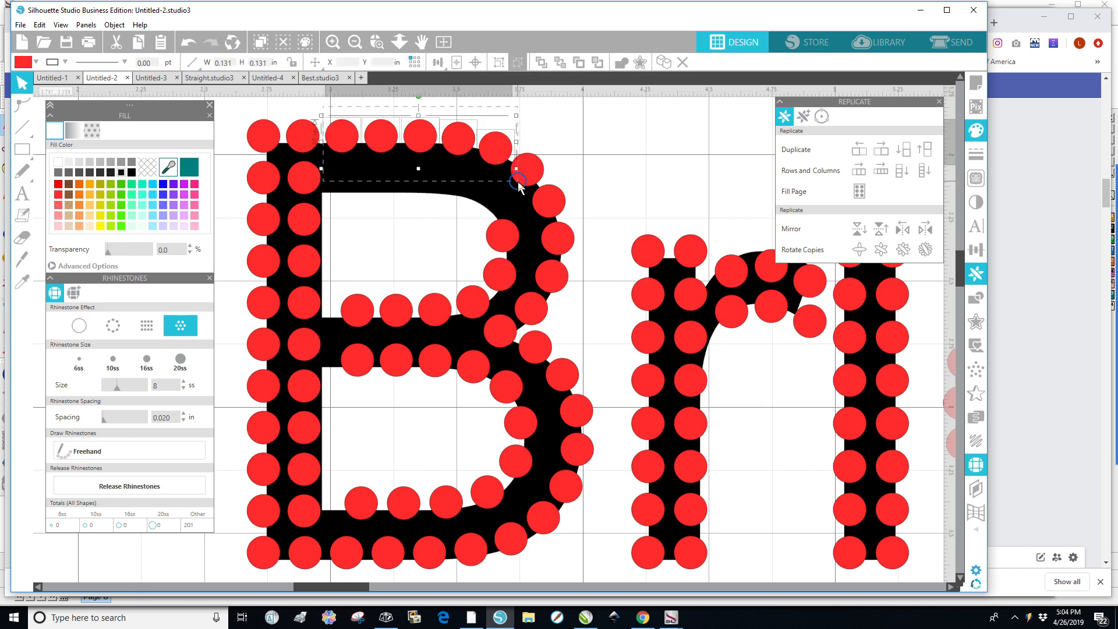
pyautogui.click(908, 153)
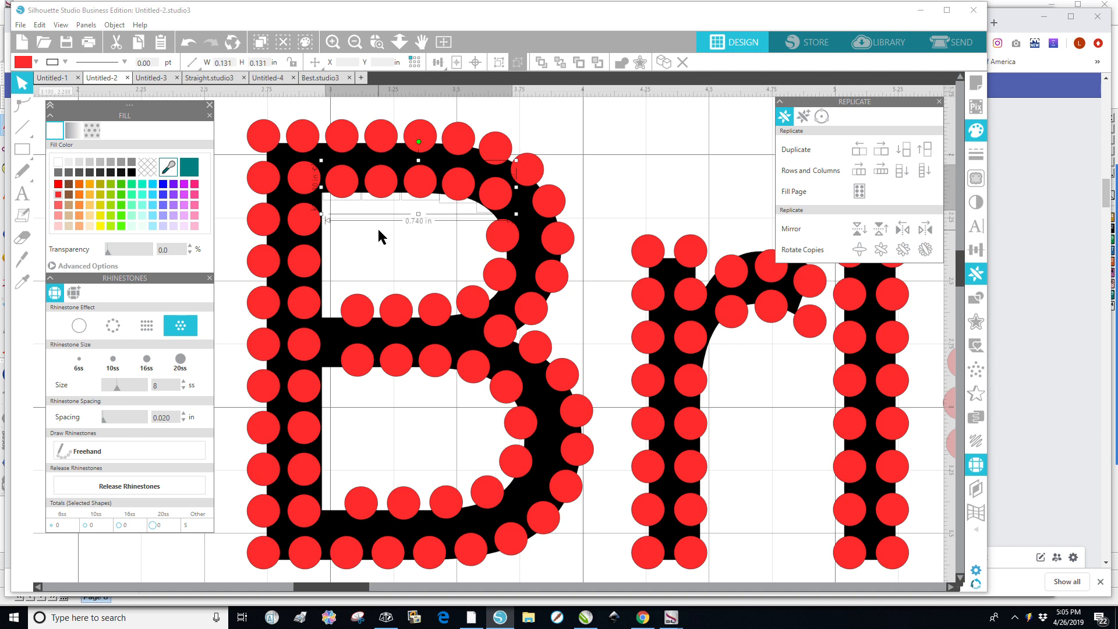
pyautogui.press('Up')
pyautogui.press('Up')
pyautogui.press('Up')
pyautogui.press('Up')
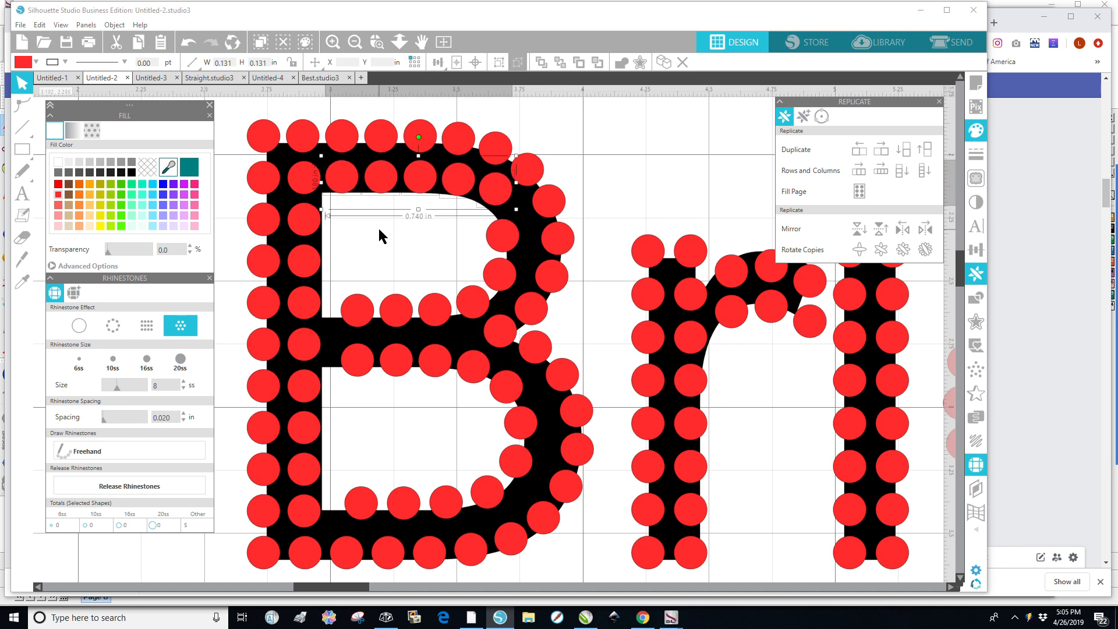
# Reposition a stone on the B's upper bowl curve for more even spacing.
pyautogui.click(499, 198)
pyautogui.moveTo(500, 200); pyautogui.dragTo(498, 200)
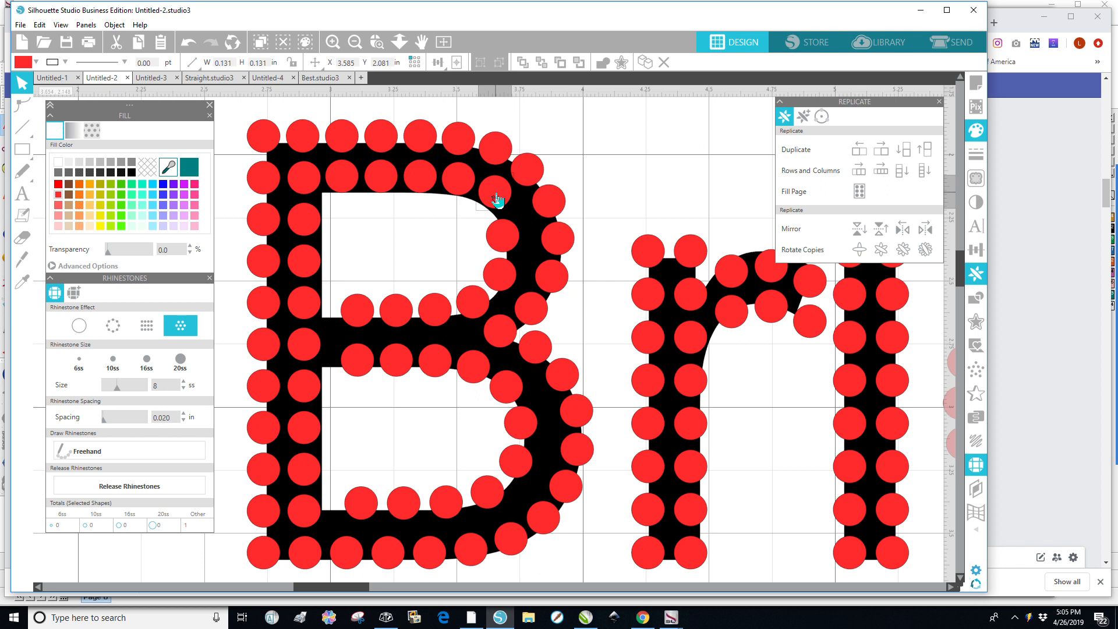
pyautogui.moveTo(510, 243); pyautogui.dragTo(488, 298)
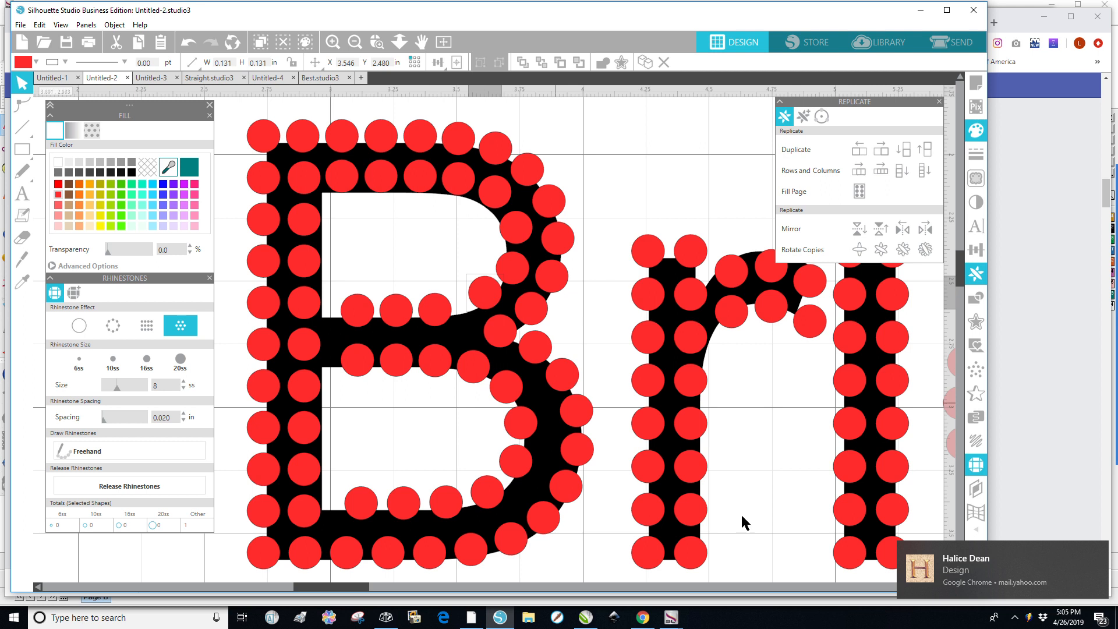
pyautogui.click(1099, 553)
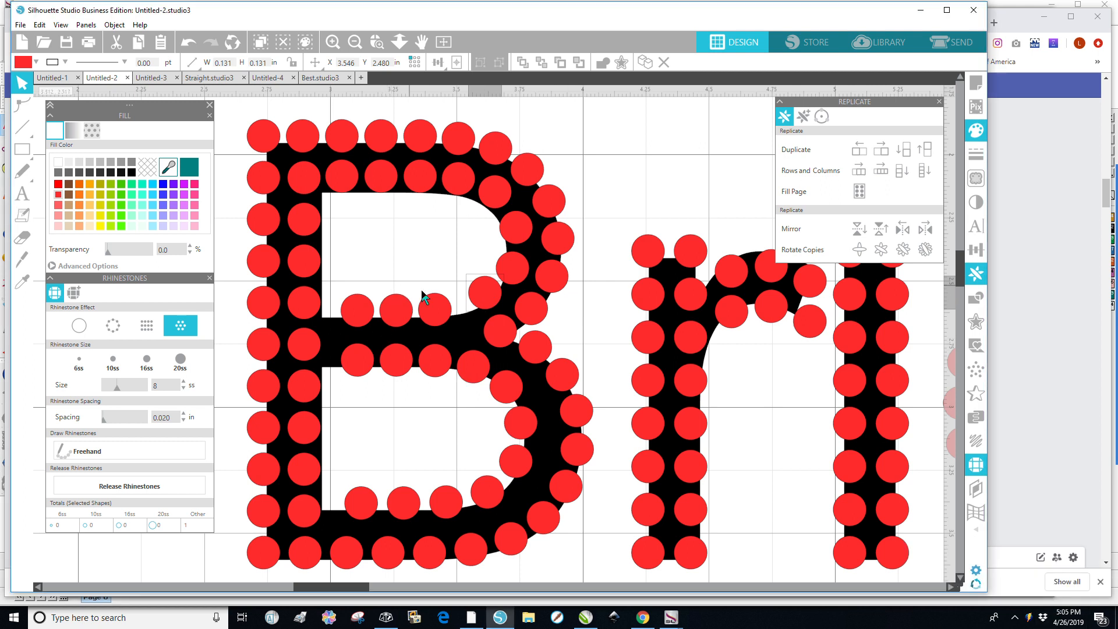
# Rearrange the stones along the top of the B's middle bar so they sit evenly spaced.
pyautogui.moveTo(438, 315); pyautogui.dragTo(456, 321)
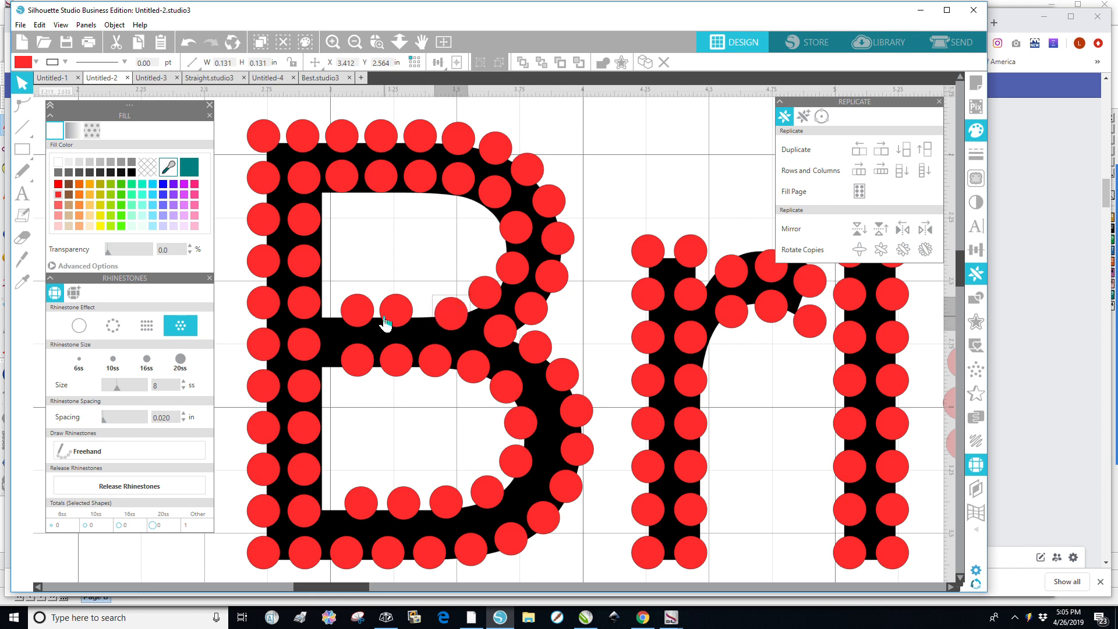
pyautogui.moveTo(401, 318); pyautogui.dragTo(377, 319)
pyautogui.click(363, 318)
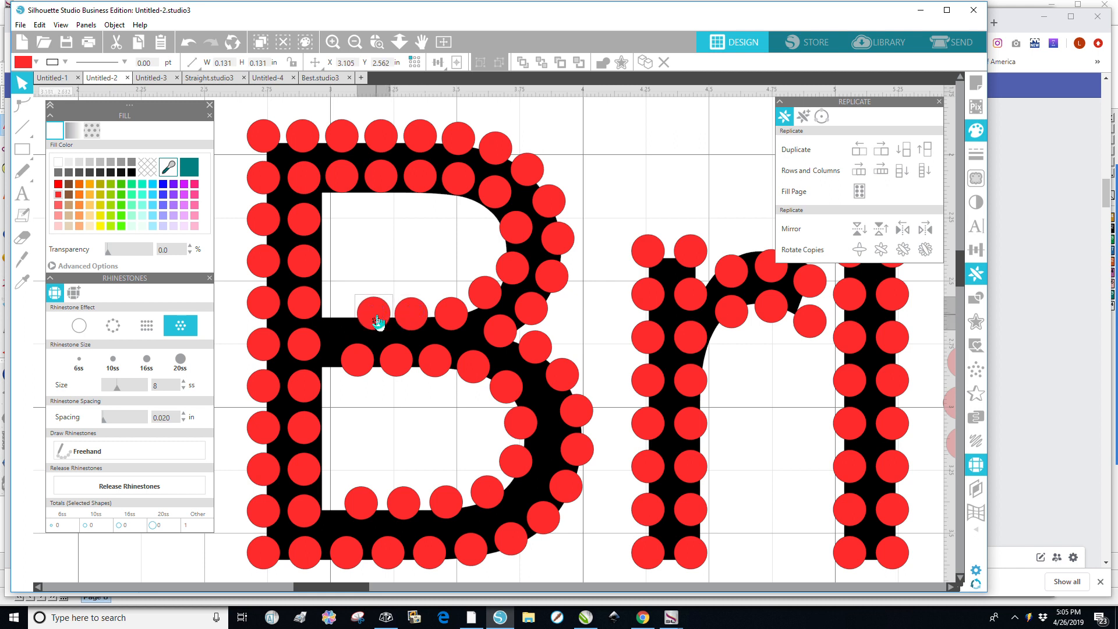
pyautogui.moveTo(377, 318); pyautogui.dragTo(344, 326)
pyautogui.click(380, 324)
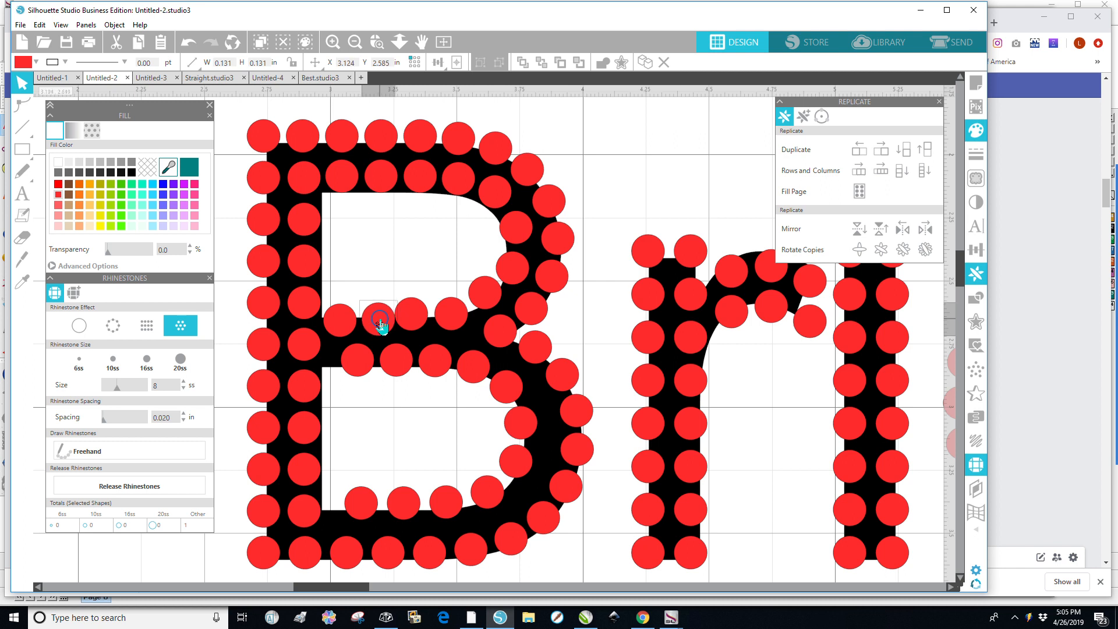
pyautogui.moveTo(416, 326); pyautogui.dragTo(455, 326)
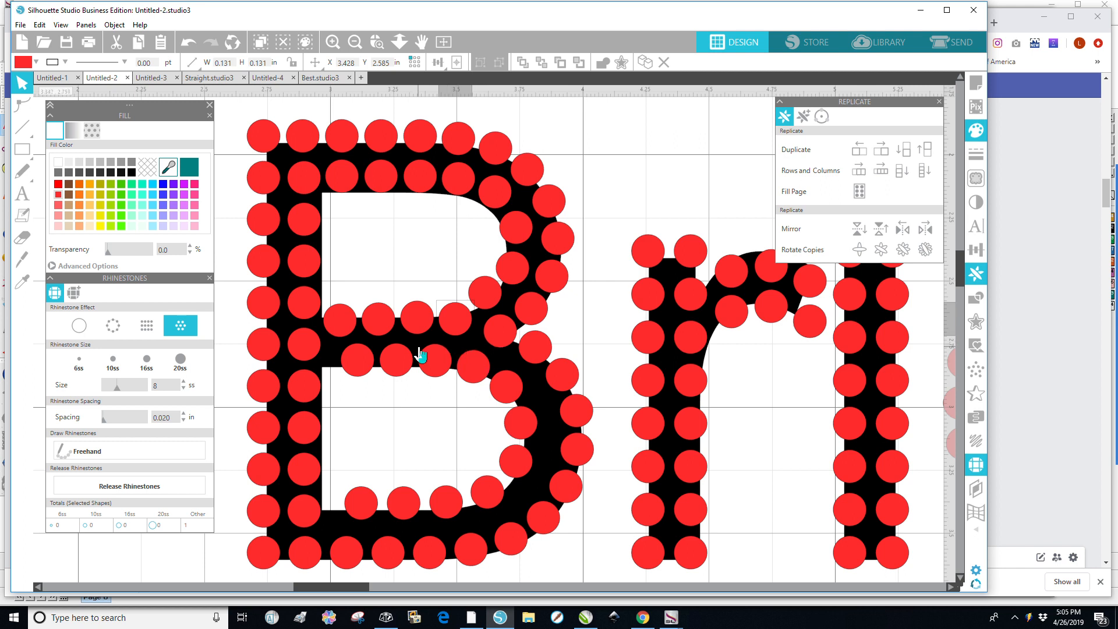
pyautogui.click(504, 343)
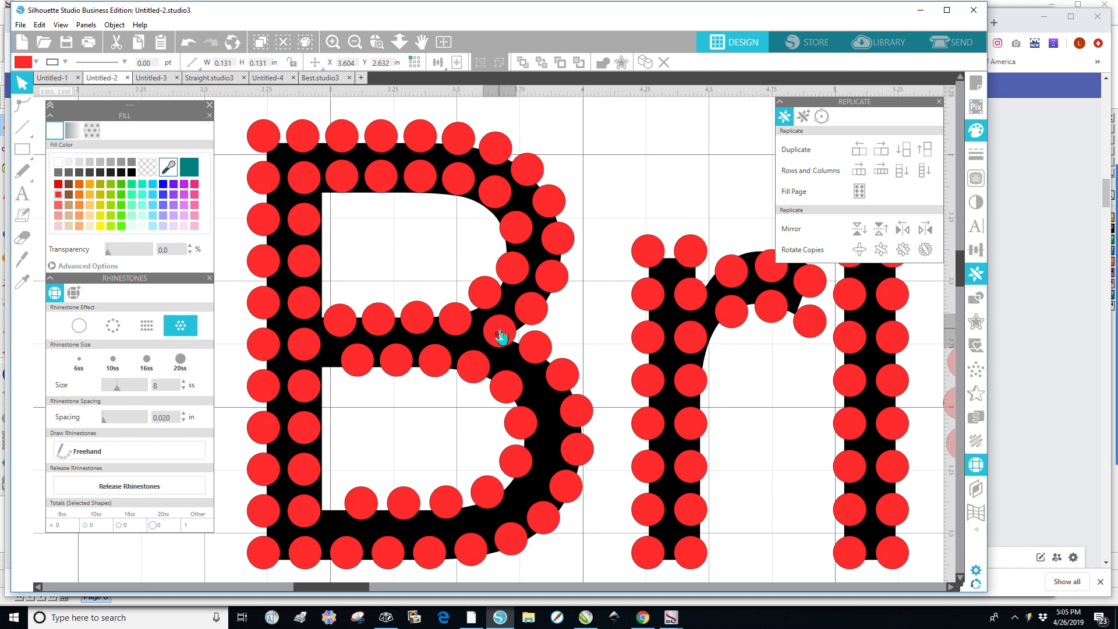
pyautogui.moveTo(499, 333); pyautogui.dragTo(496, 332)
# Delete the four stones in the lower row of the B's middle bar.
pyautogui.click(375, 369)
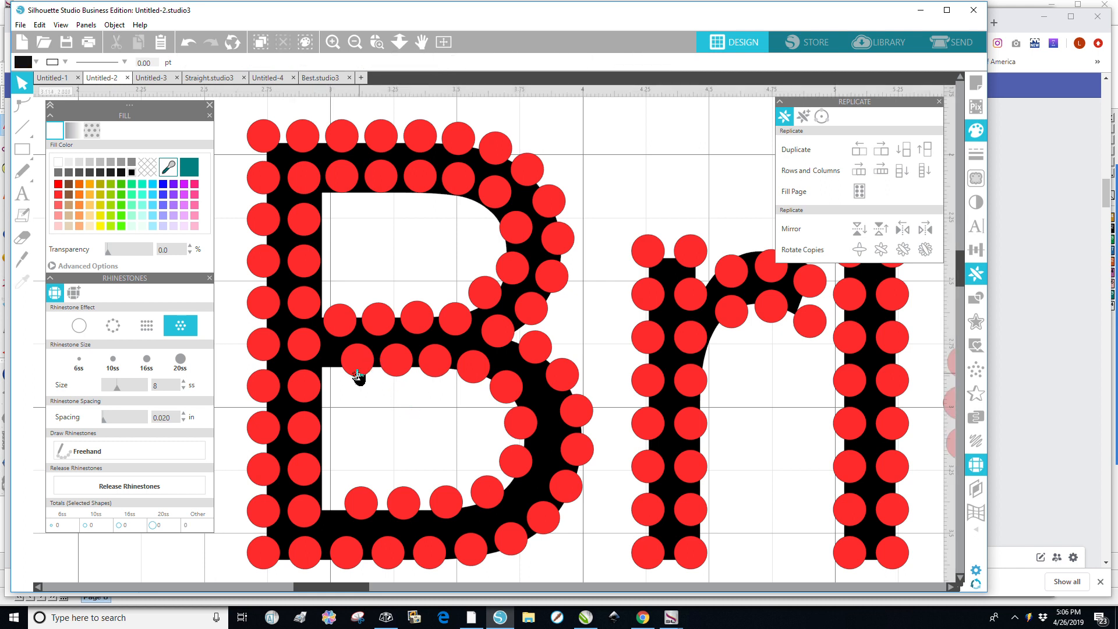
pyautogui.click(359, 372)
pyautogui.press('Delete')
pyautogui.click(402, 371)
pyautogui.press('Delete')
pyautogui.click(438, 366)
pyautogui.press('Delete')
pyautogui.click(465, 366)
pyautogui.press('Delete')
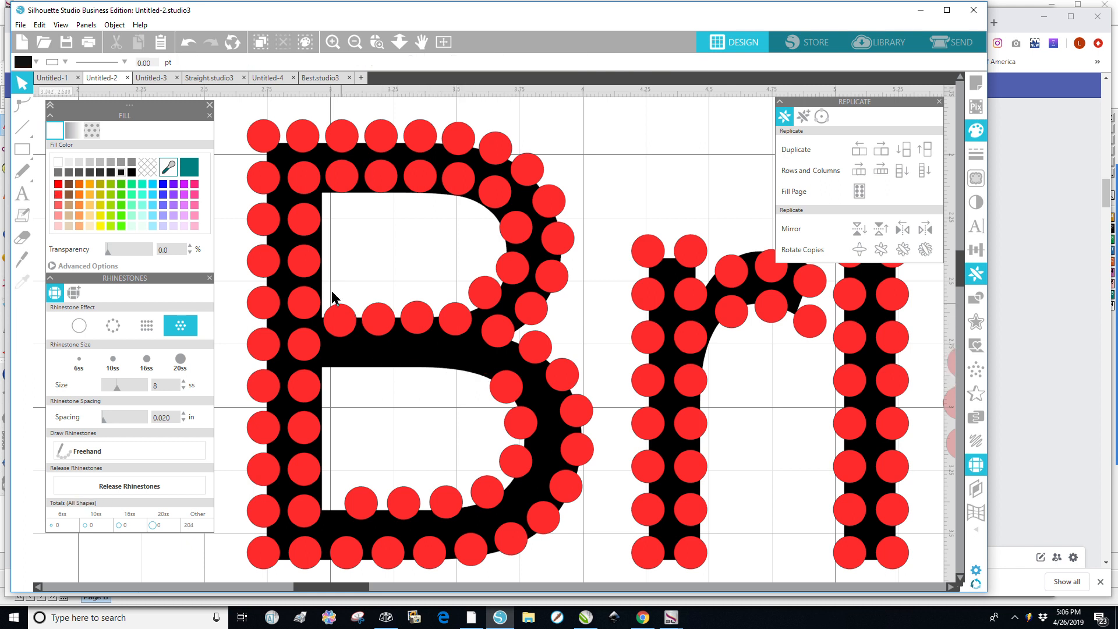
# Select stones in the middle bar's top row and align them along their bottom edges.
pyautogui.click(345, 323)
pyautogui.keyDown('shift'); pyautogui.click(376, 325); pyautogui.keyUp('shift')
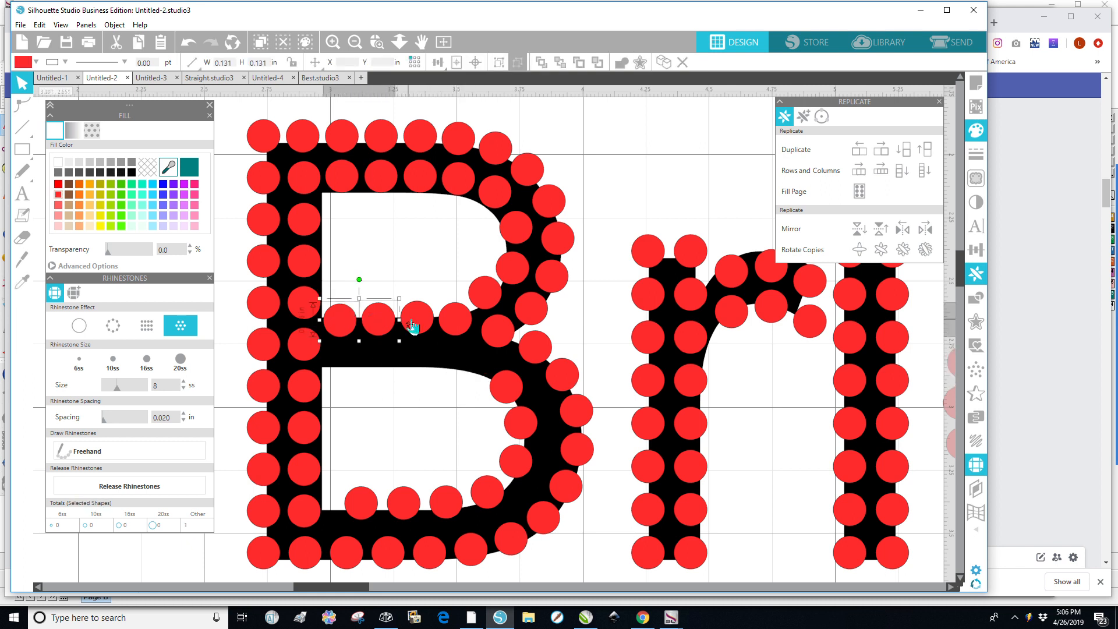
pyautogui.click(423, 326)
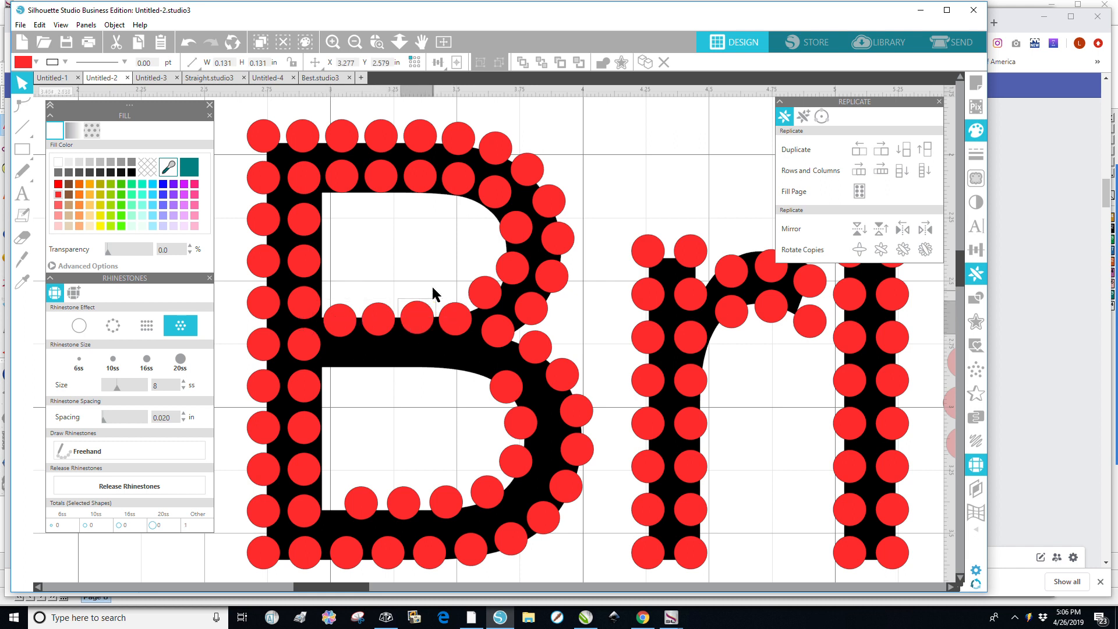
pyautogui.moveTo(443, 277); pyautogui.dragTo(326, 354)
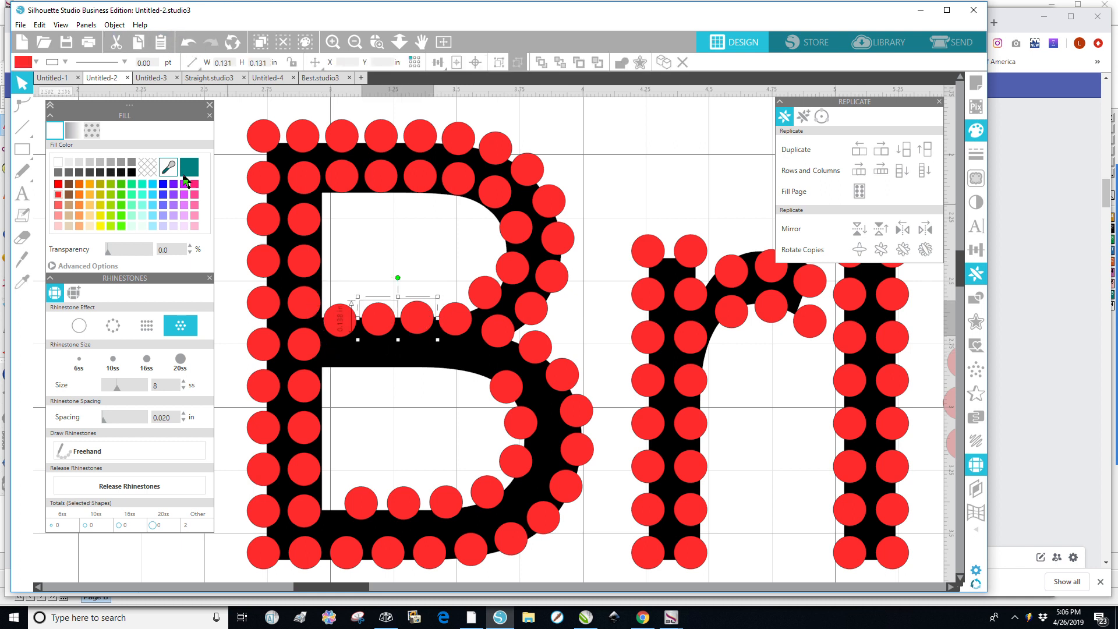
pyautogui.click(113, 25)
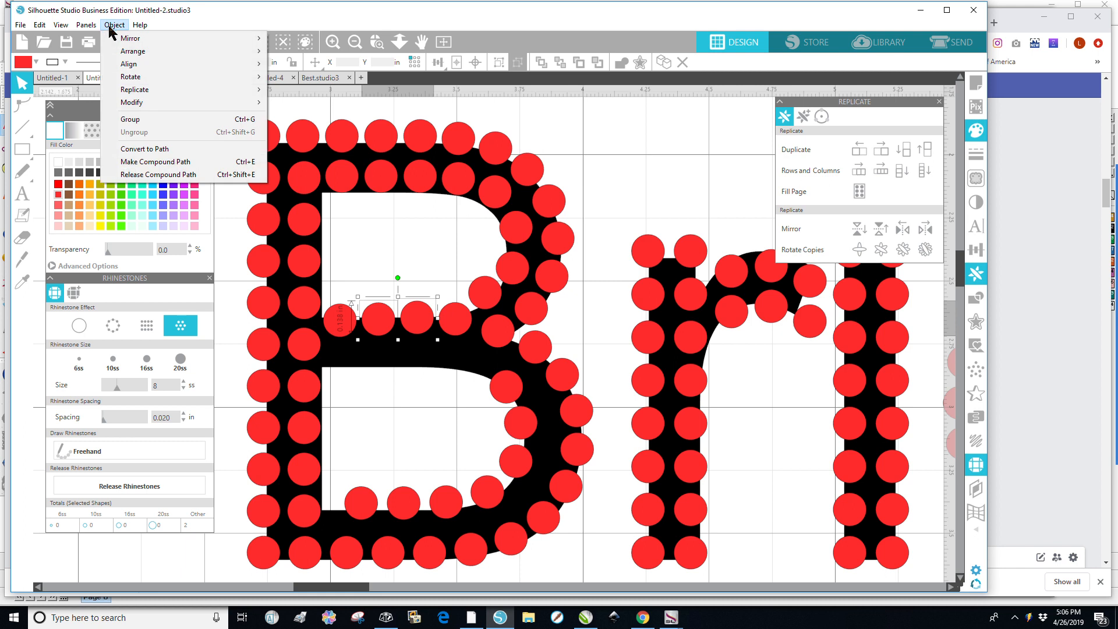
pyautogui.moveTo(145, 59)
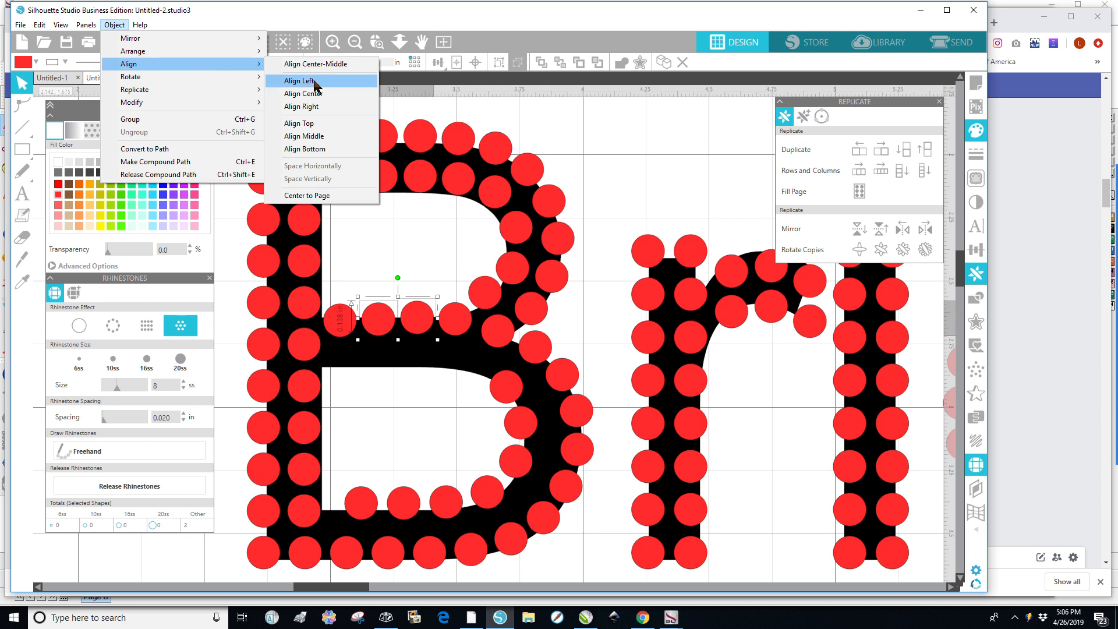
pyautogui.click(315, 153)
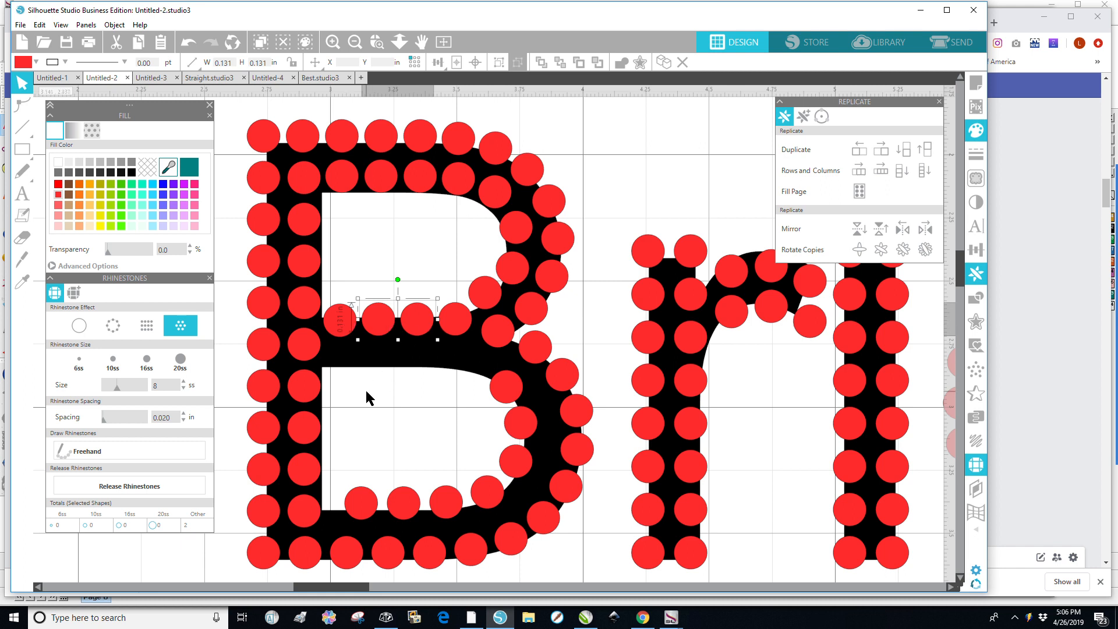
# Duplicate the middle bar's top row of four stones downward and nudge the copy into place.
pyautogui.click(377, 374)
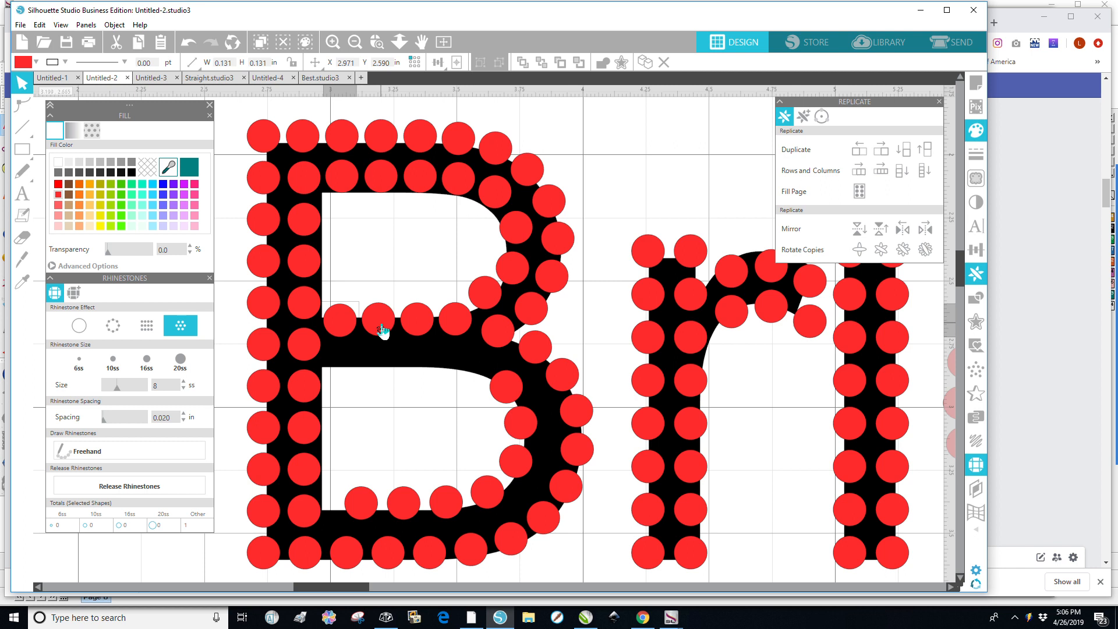
pyautogui.click(377, 325)
pyautogui.keyDown('shift'); pyautogui.click(418, 324); pyautogui.keyUp('shift')
pyautogui.keyDown('shift'); pyautogui.click(456, 326); pyautogui.keyUp('shift')
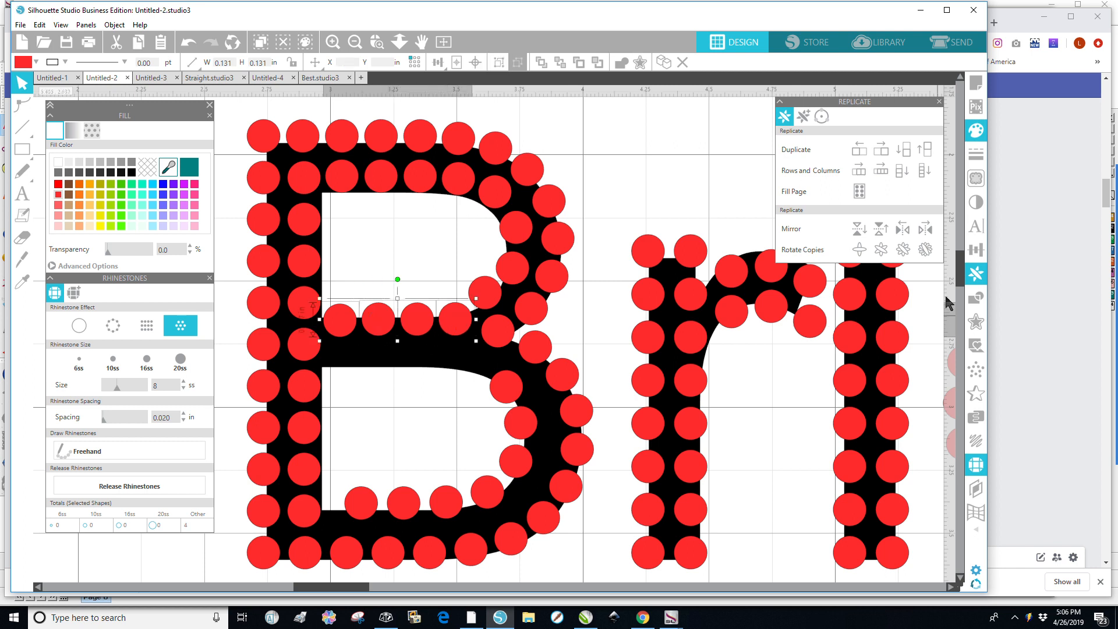
pyautogui.click(904, 150)
pyautogui.press('Down')
pyautogui.press('Down')
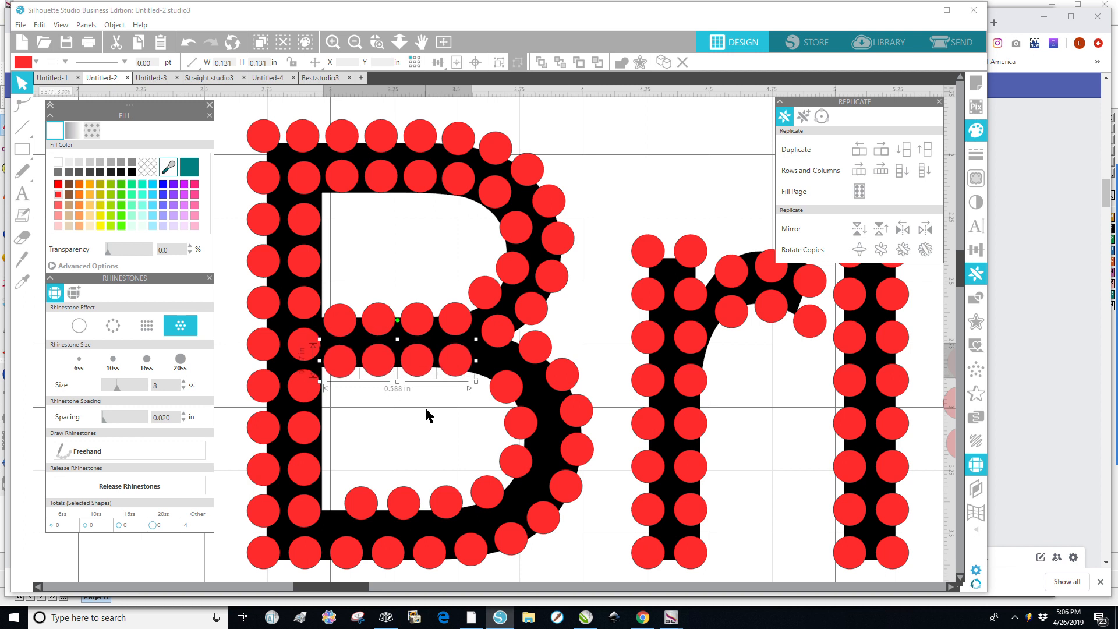
# Delete the inner row of stones just above the B's bottom bar.
pyautogui.click(342, 469)
pyautogui.moveTo(385, 516); pyautogui.dragTo(515, 522)
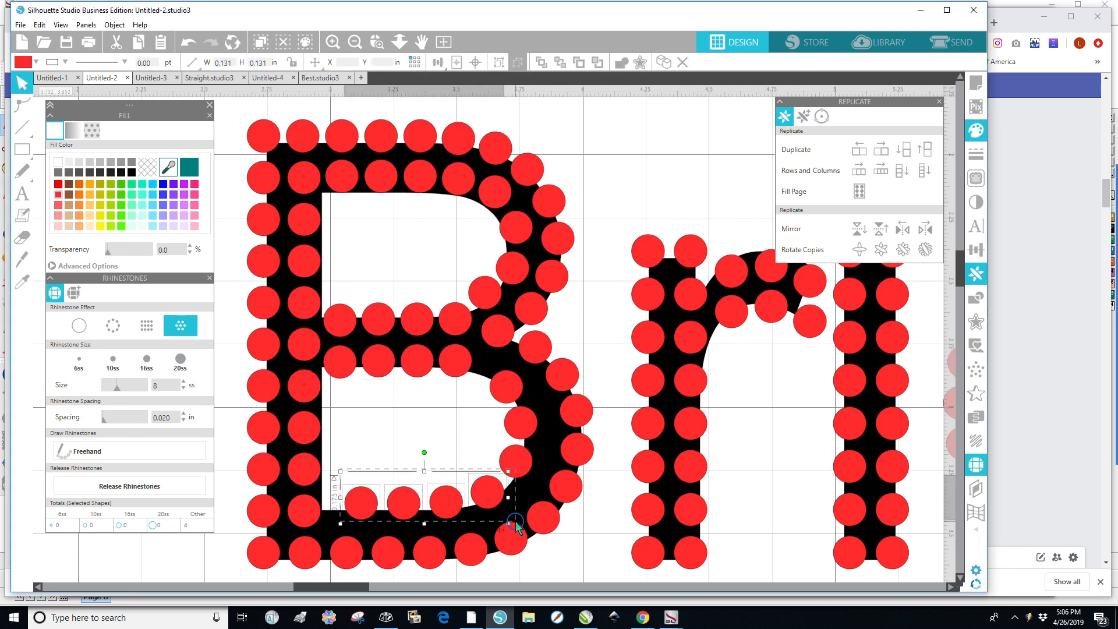
pyautogui.press('Delete')
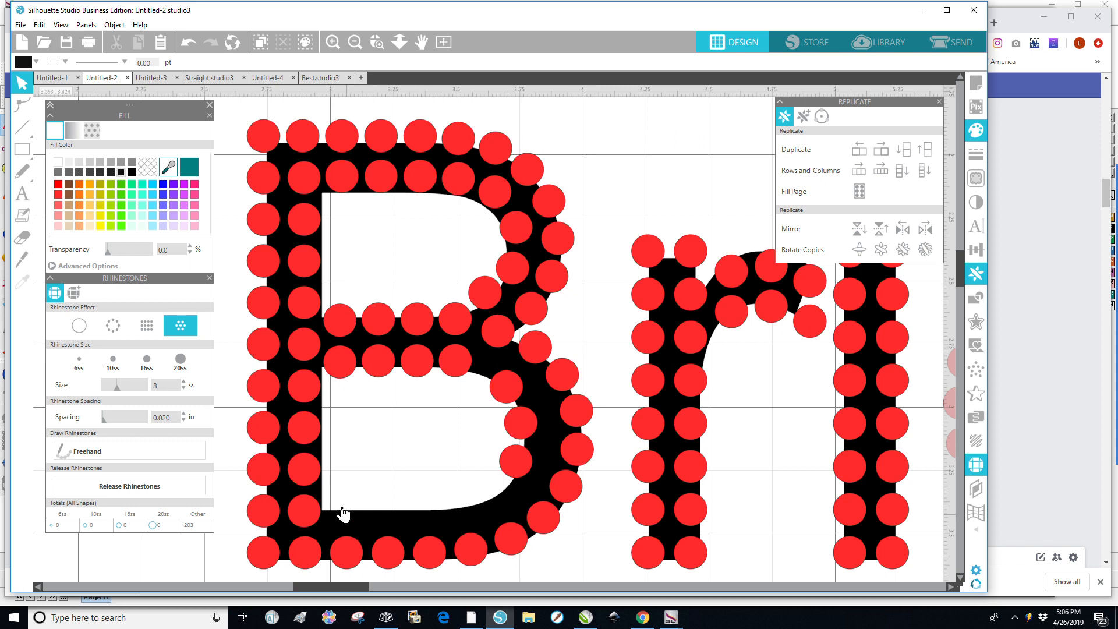
# Duplicate the B's bottom row of five stones upward and nudge the copy into place.
pyautogui.click(348, 560)
pyautogui.keyDown('shift'); pyautogui.click(392, 558); pyautogui.keyUp('shift')
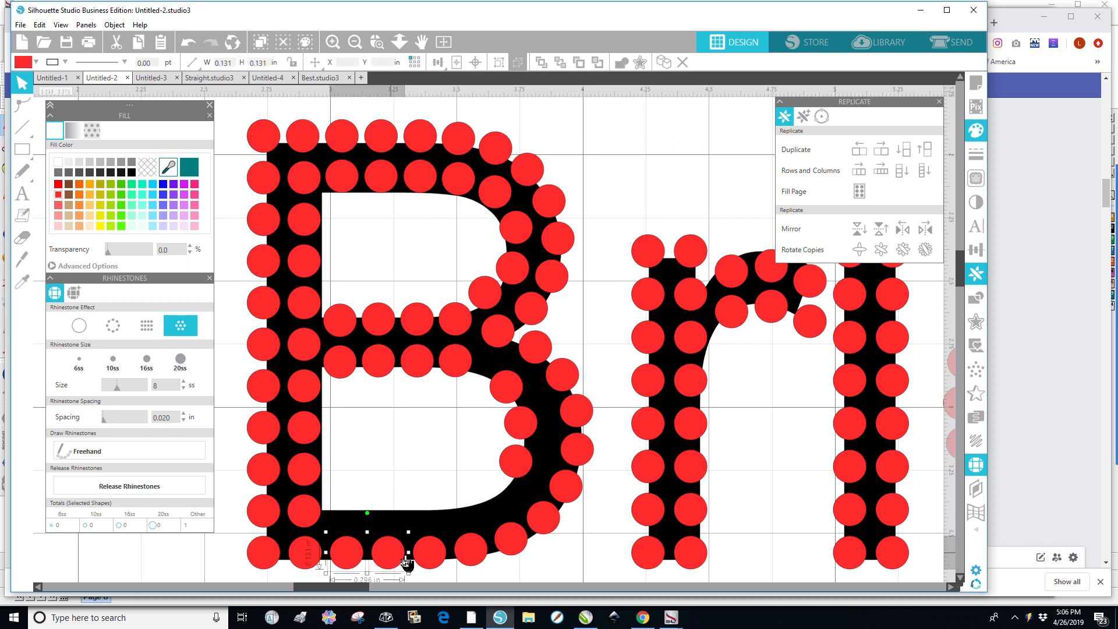
pyautogui.keyDown('shift'); pyautogui.click(435, 557); pyautogui.keyUp('shift')
pyautogui.keyDown('shift'); pyautogui.click(473, 553); pyautogui.keyUp('shift')
pyautogui.keyDown('shift'); pyautogui.click(517, 550); pyautogui.keyUp('shift')
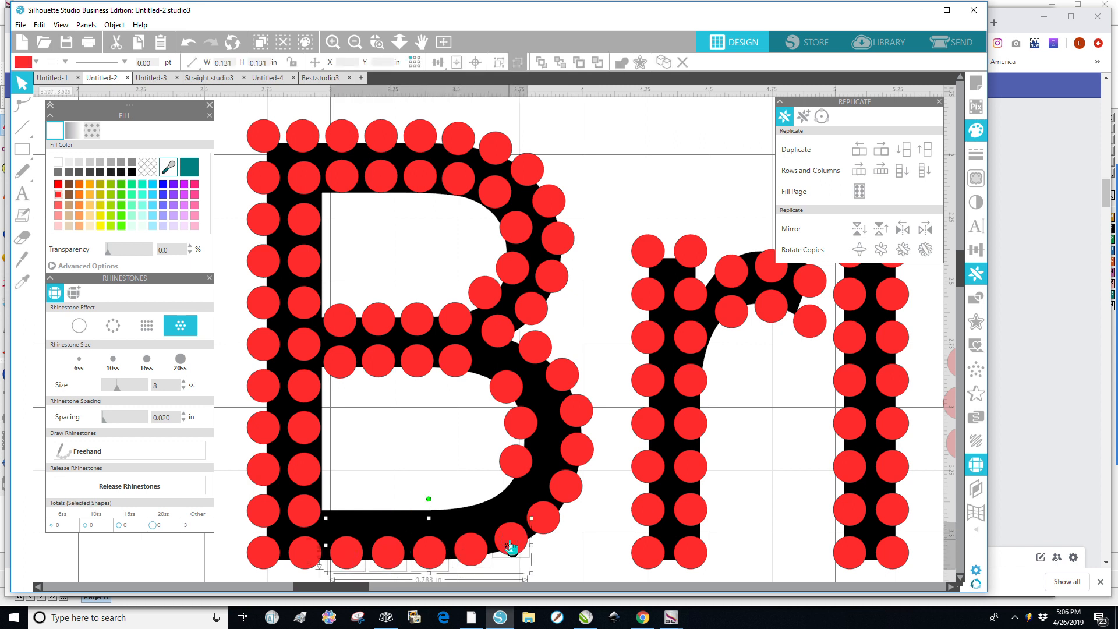
pyautogui.click(925, 153)
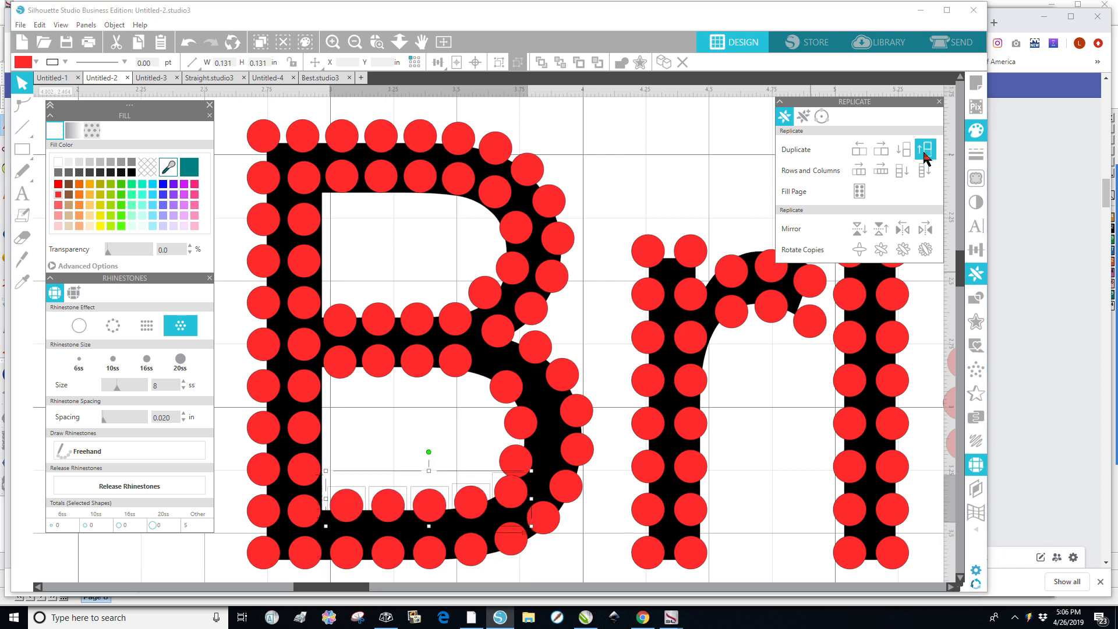
pyautogui.press('Down')
pyautogui.press('Down')
pyautogui.press('Down')
pyautogui.press('Down')
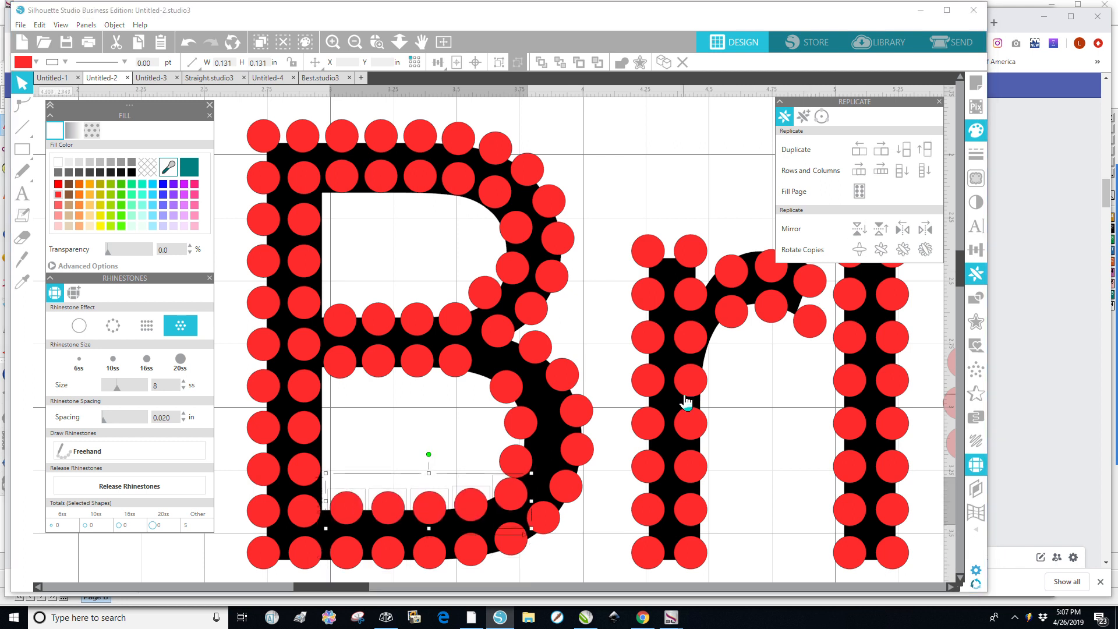
pyautogui.press('Down')
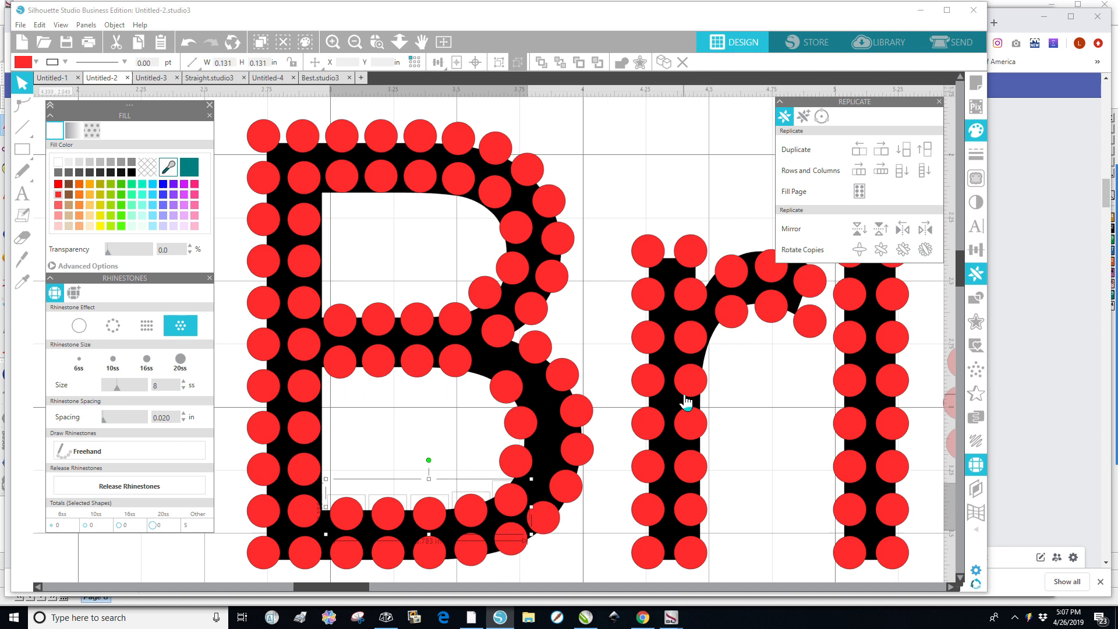
pyautogui.press('Up')
pyautogui.press('Up')
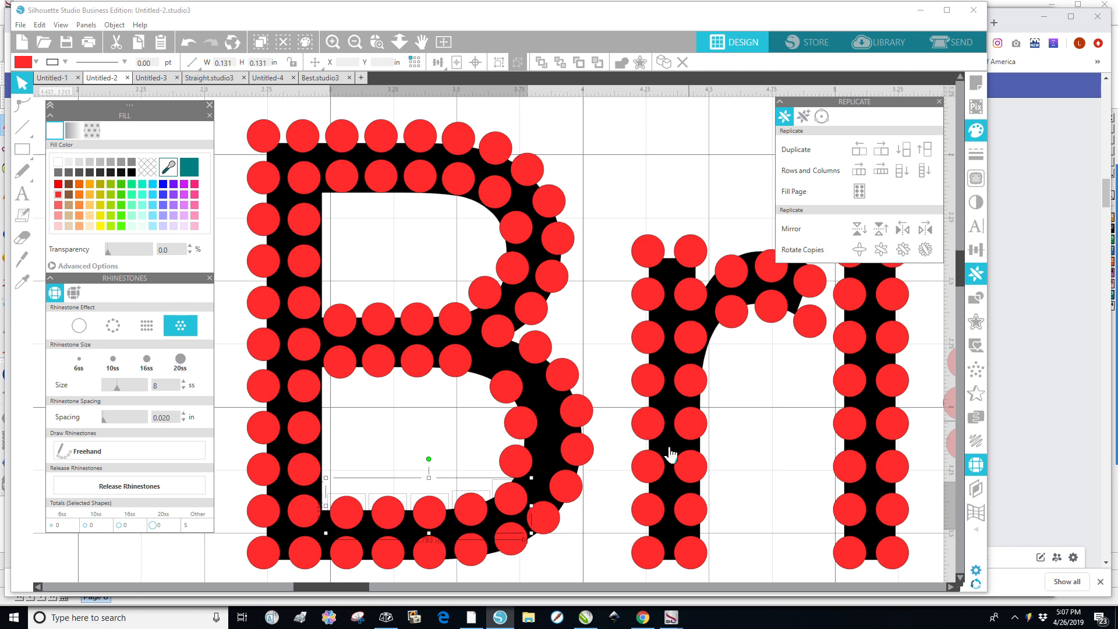
# Move a stone on the B's lower bowl curve down toward the new inner row.
pyautogui.click(459, 420)
pyautogui.moveTo(507, 399); pyautogui.dragTo(507, 504)
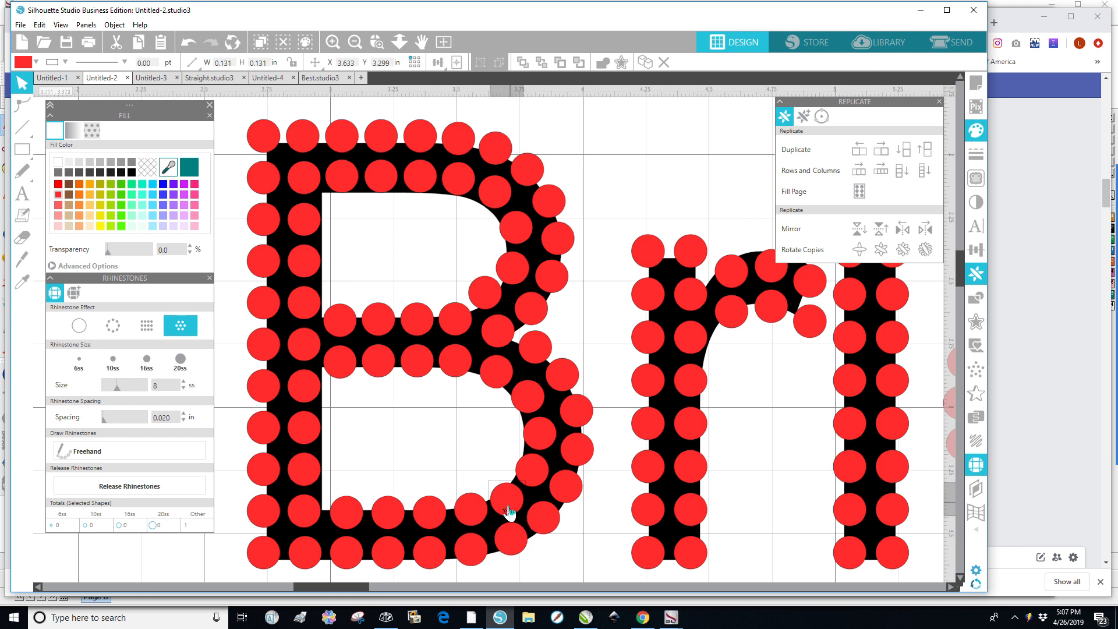
pyautogui.click(318, 514)
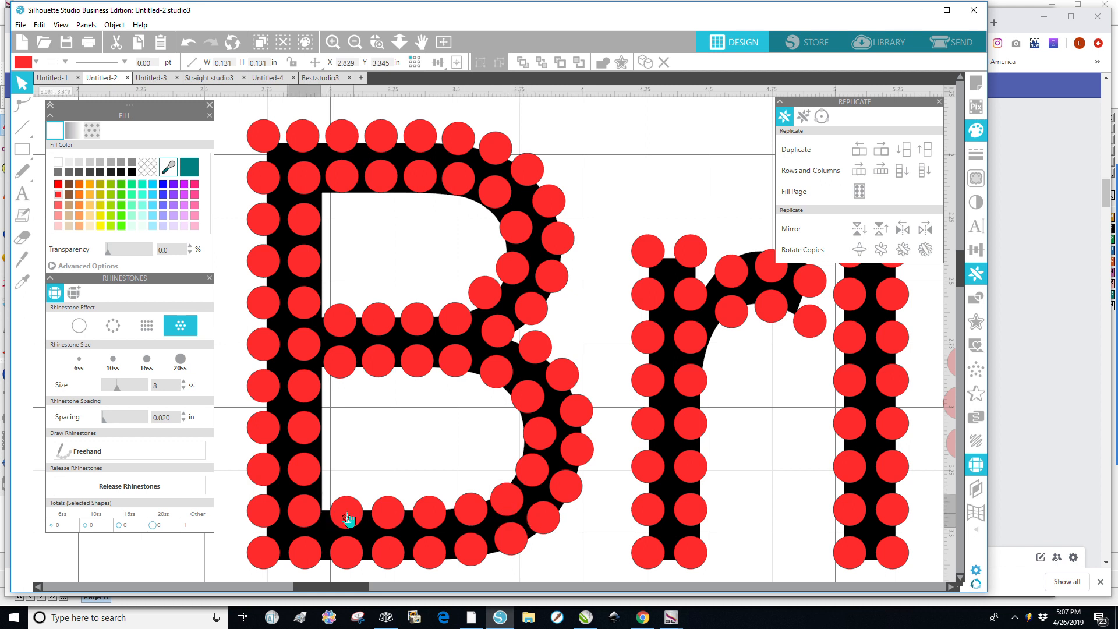
pyautogui.moveTo(313, 514); pyautogui.dragTo(312, 513)
pyautogui.click(356, 486)
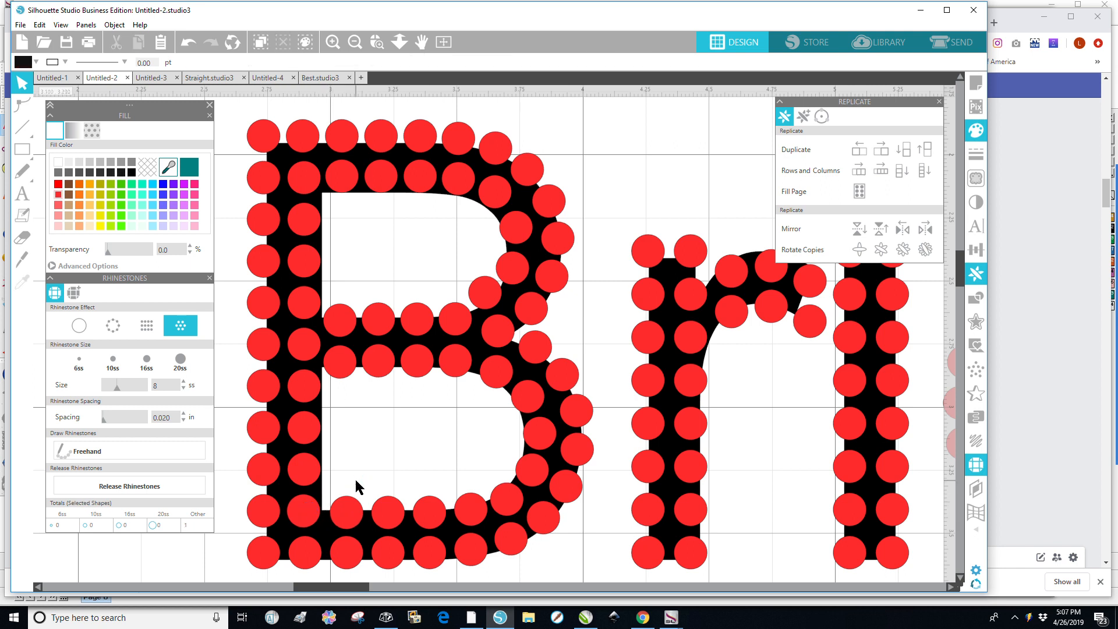
# Select the B's new inner row of stones above the bottom bar and space them evenly horizontally.
pyautogui.click(310, 518)
pyautogui.keyDown('shift'); pyautogui.click(352, 520); pyautogui.keyUp('shift')
pyautogui.keyDown('shift'); pyautogui.click(397, 518); pyautogui.keyUp('shift')
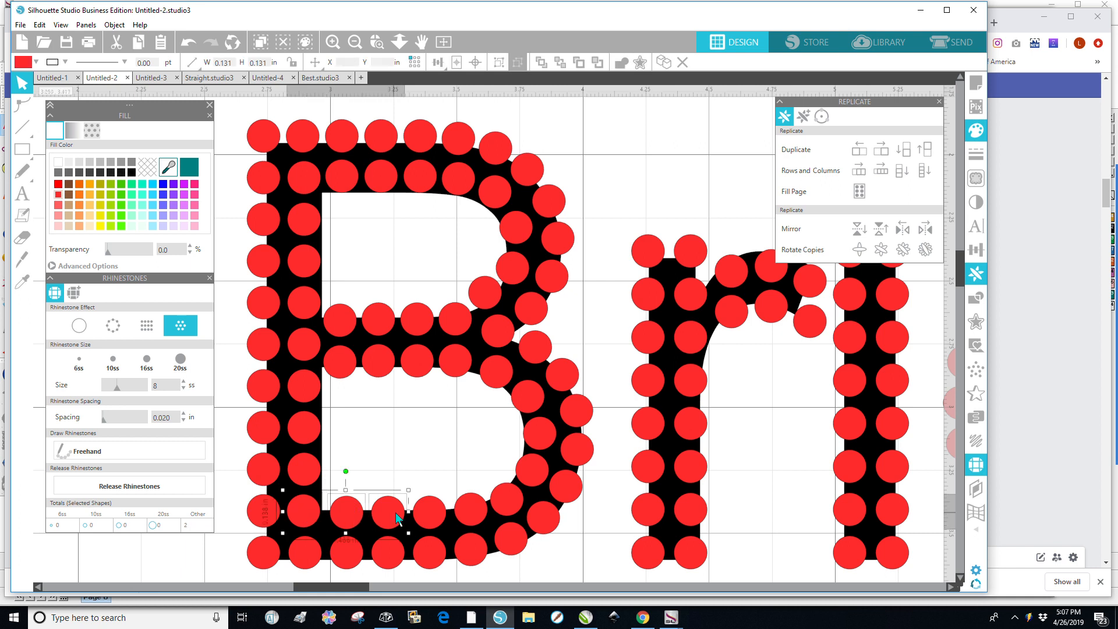
pyautogui.keyDown('shift'); pyautogui.click(433, 520); pyautogui.keyUp('shift')
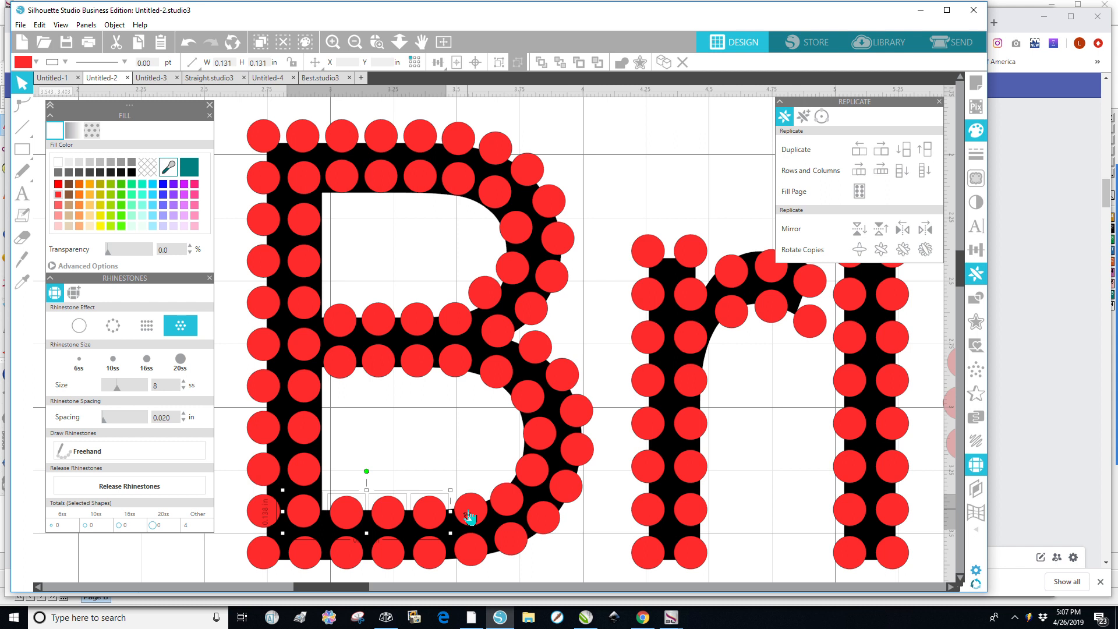
pyautogui.keyDown('shift'); pyautogui.click(469, 516); pyautogui.keyUp('shift')
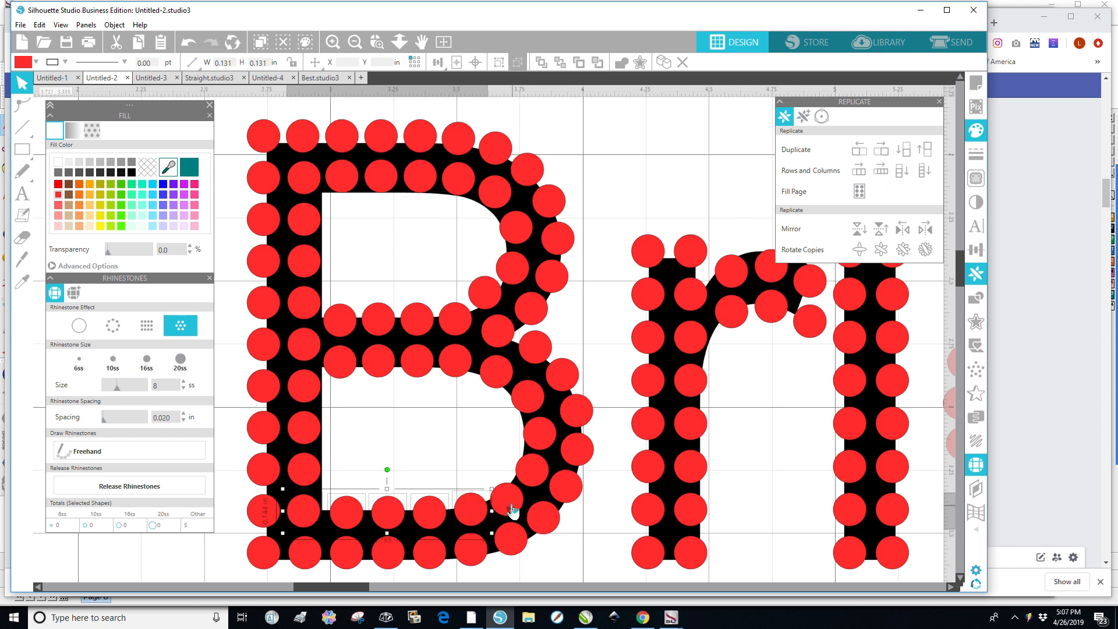
pyautogui.keyDown('shift'); pyautogui.click(509, 507); pyautogui.keyUp('shift')
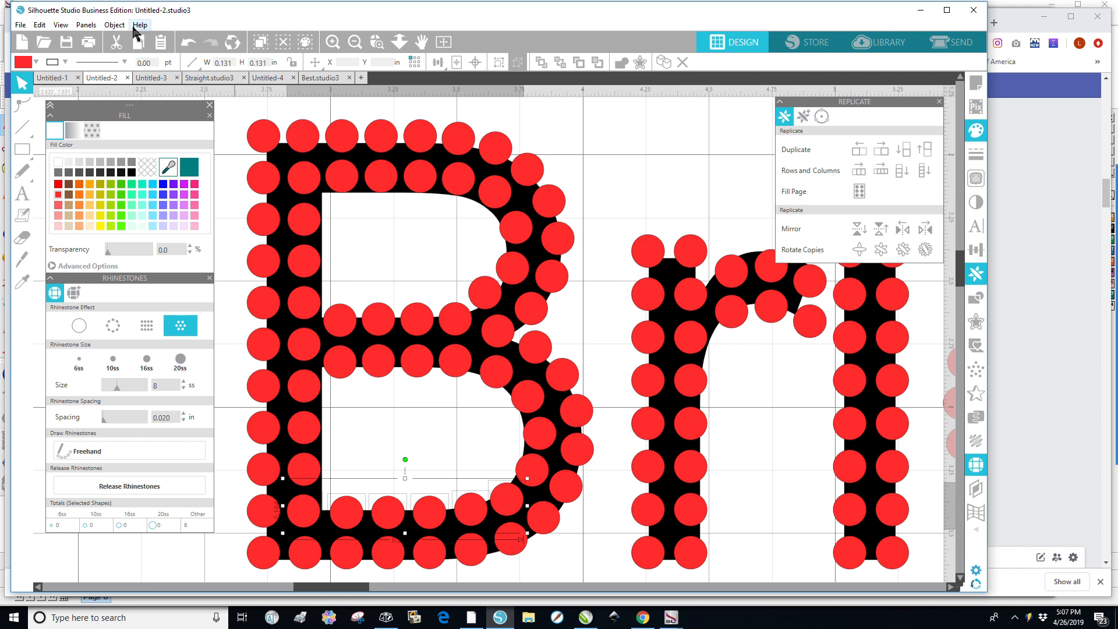
pyautogui.click(115, 25)
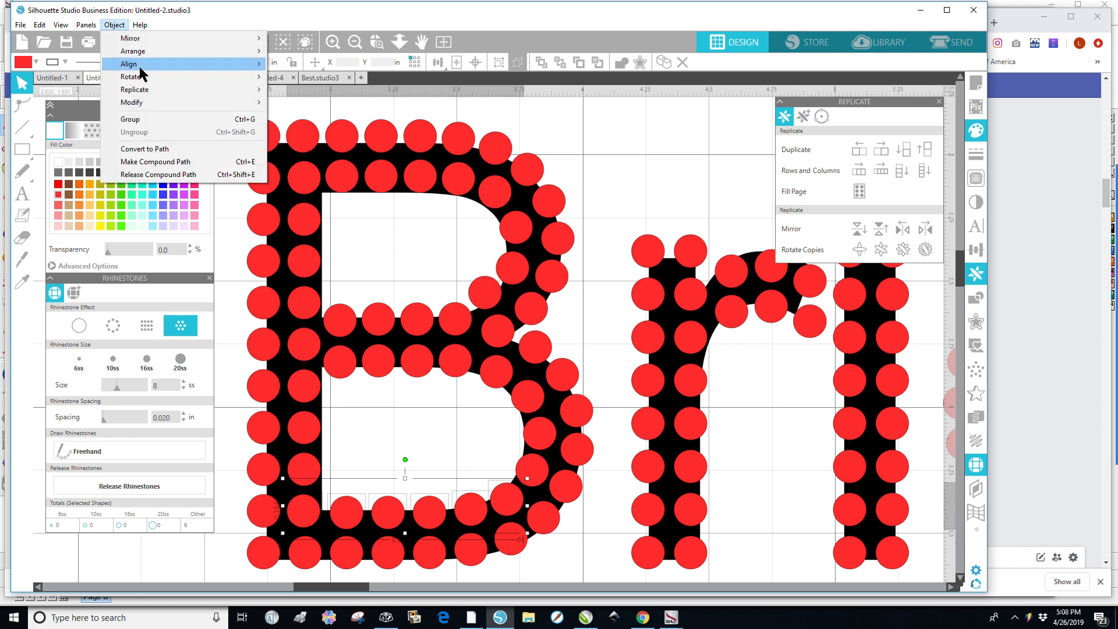
pyautogui.moveTo(139, 66)
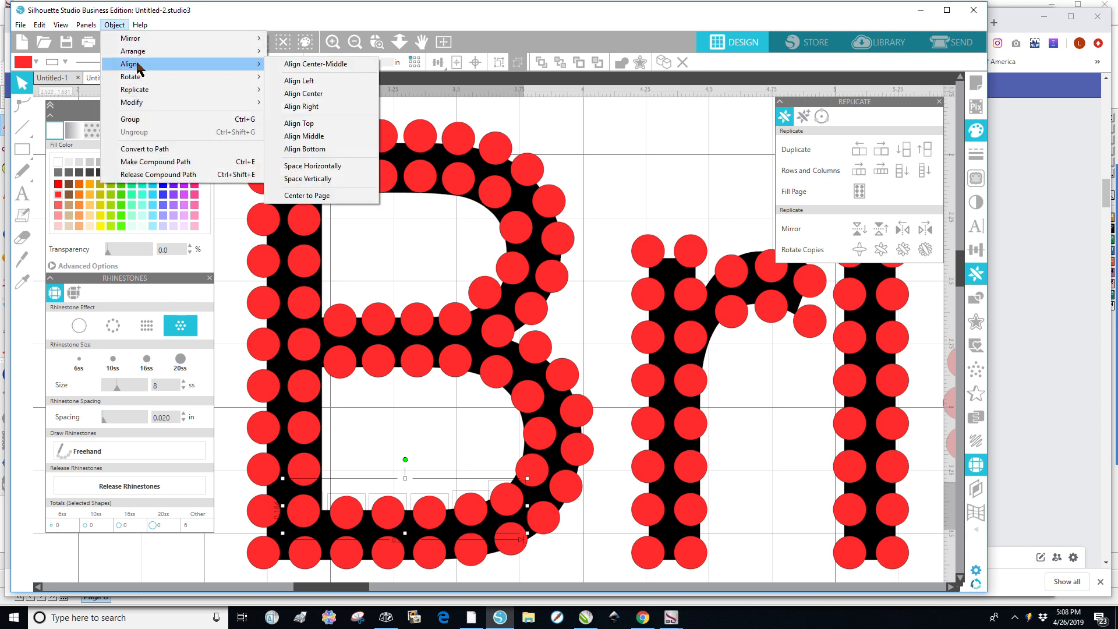
pyautogui.click(314, 166)
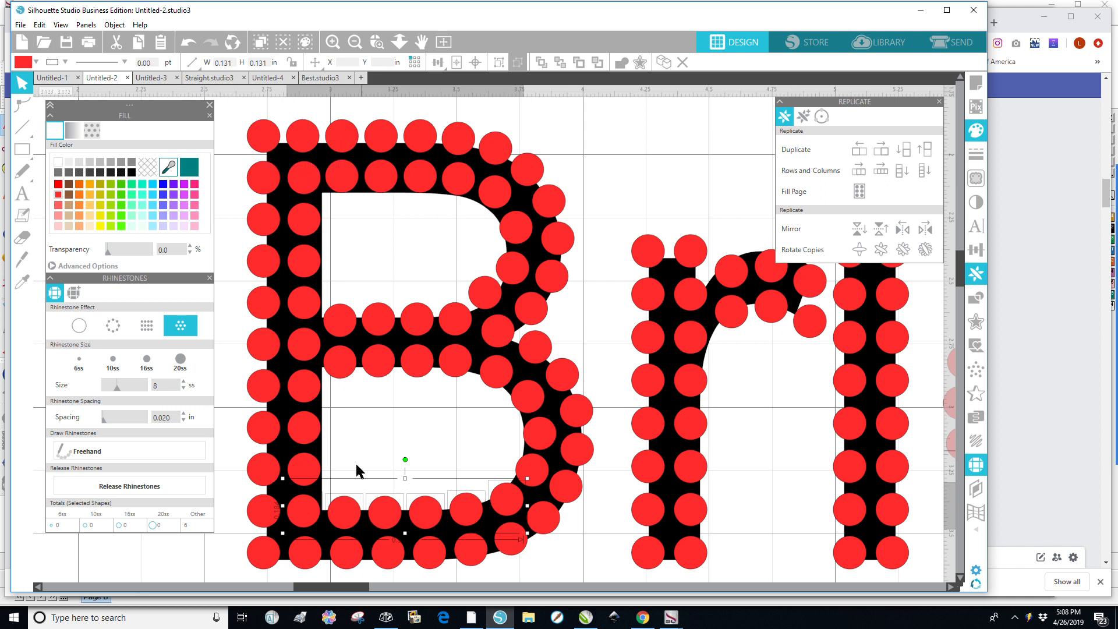
pyautogui.click(442, 430)
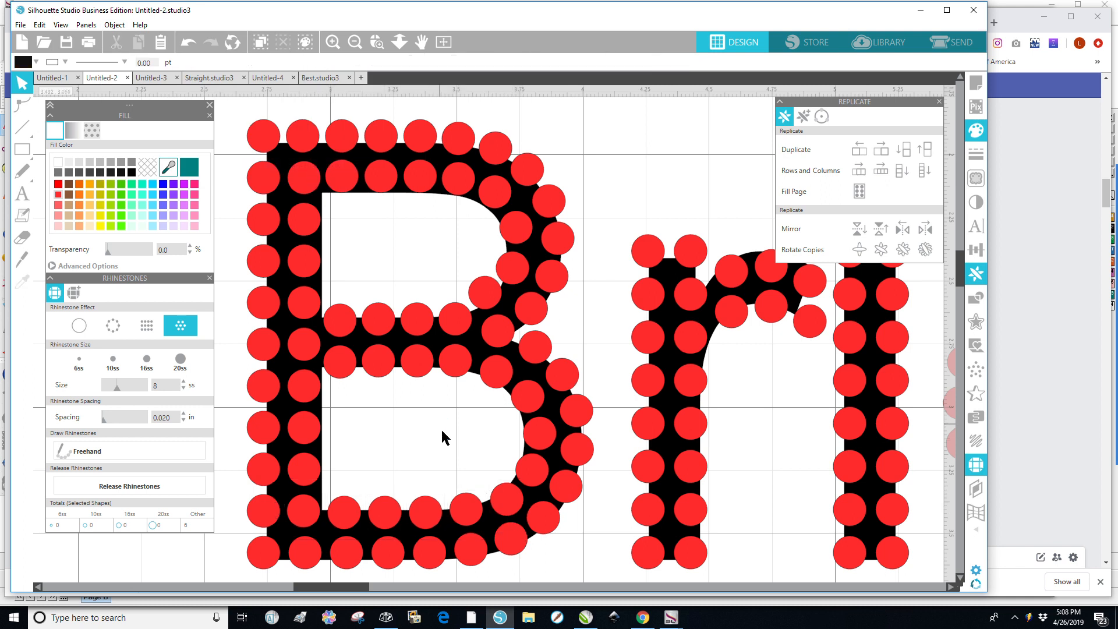
# Move the stone at the B's lower bowl corner up and to the right along the curve.
pyautogui.click(507, 510)
pyautogui.moveTo(506, 509); pyautogui.dragTo(533, 475)
pyautogui.click(399, 451)
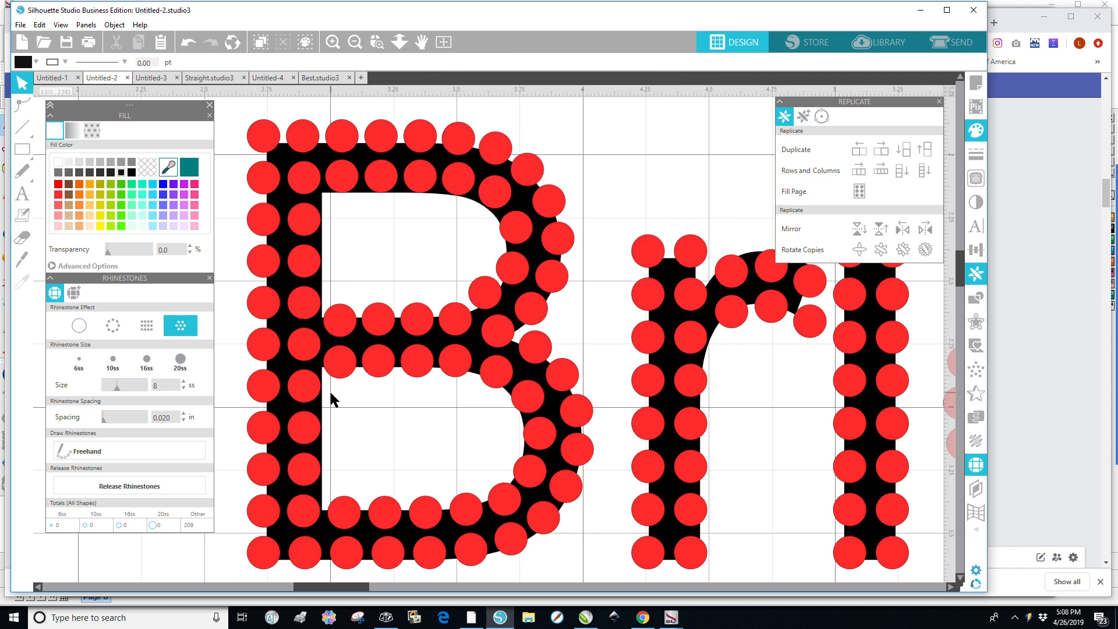
# Move the original black Bride text out from beneath the rhinestones to below the design.
pyautogui.scroll(-5, 390, 408)
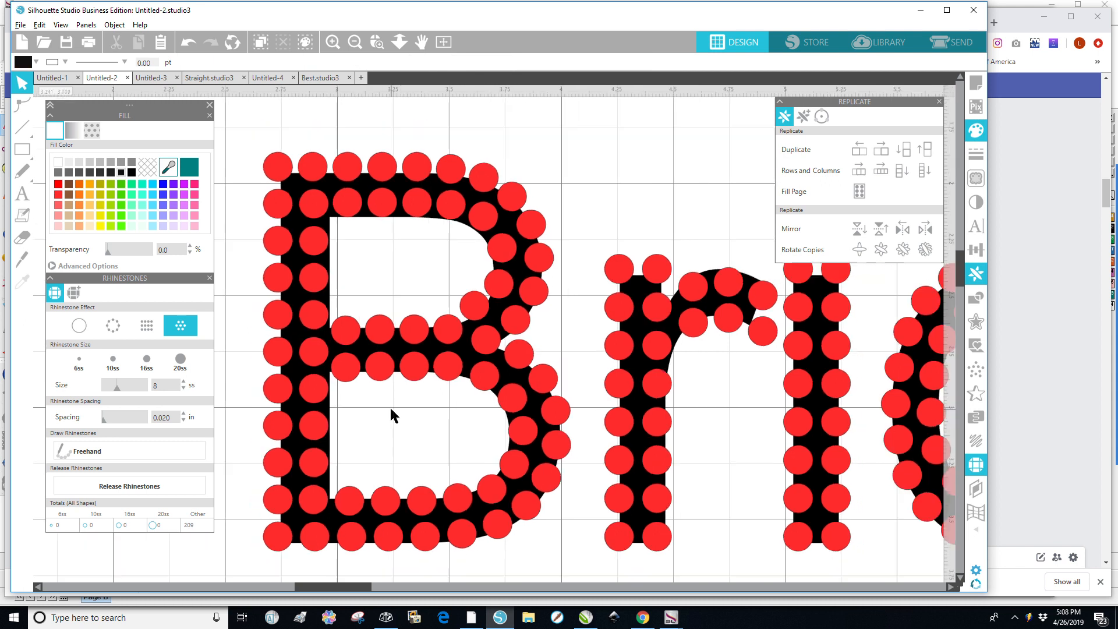
pyautogui.scroll(-4, 397, 395)
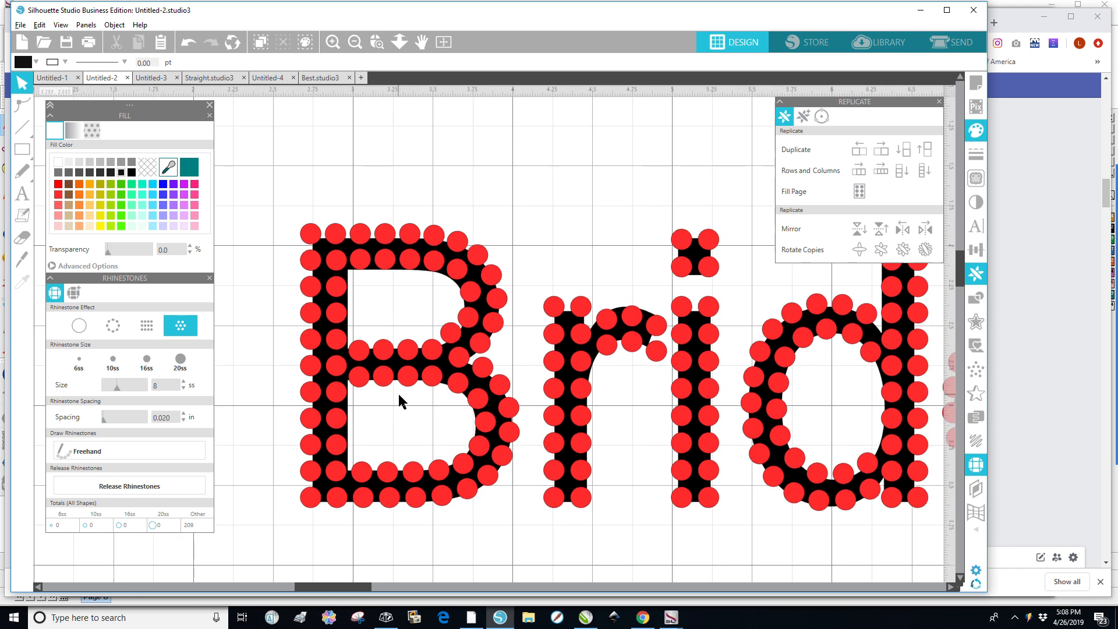
pyautogui.scroll(-3, 410, 402)
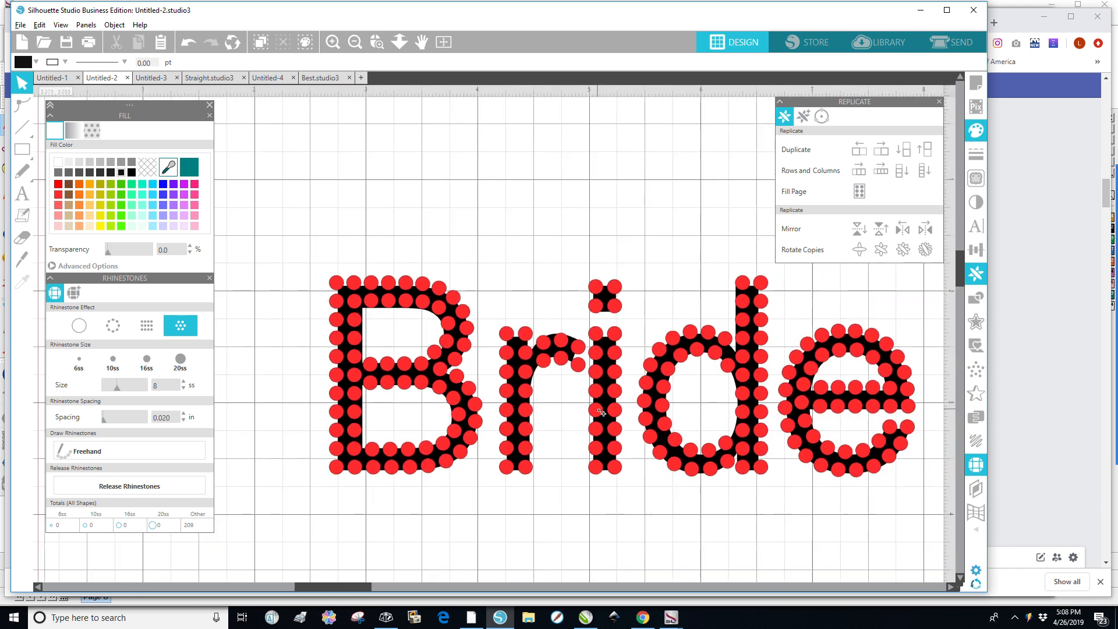
pyautogui.moveTo(511, 438); pyautogui.dragTo(466, 357)
pyautogui.scroll(-5, 467, 356)
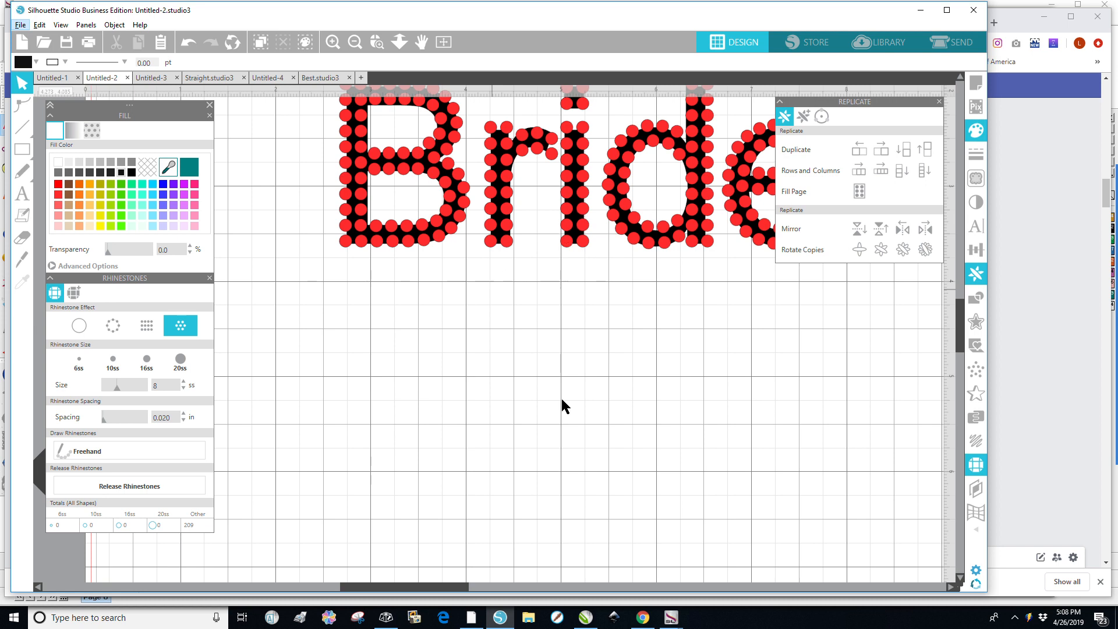
pyautogui.scroll(6, 962, 343)
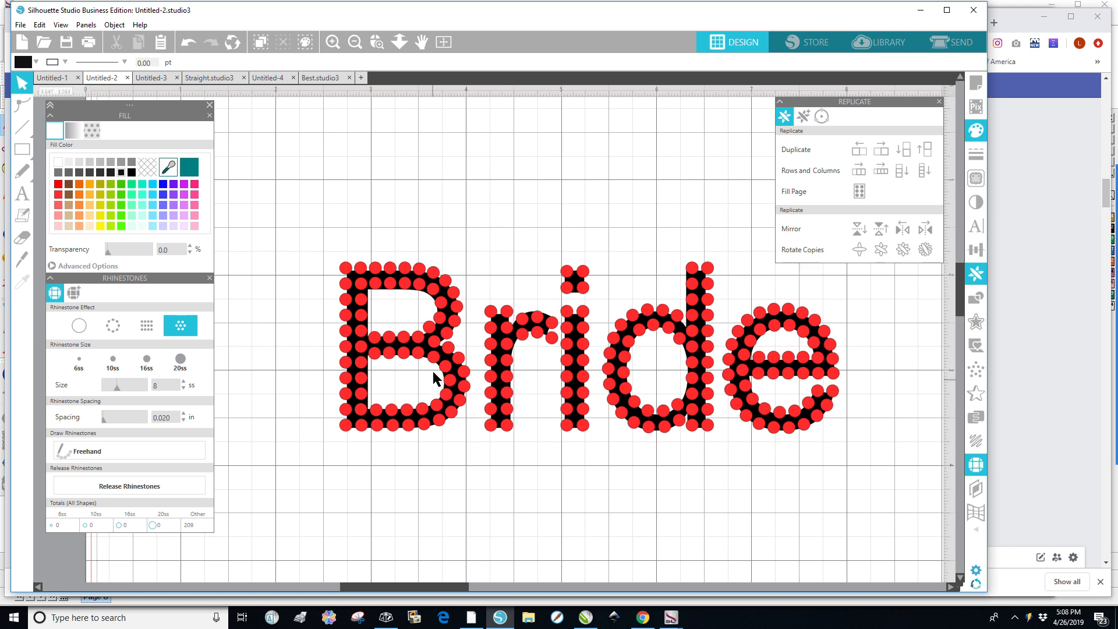
pyautogui.click(498, 370)
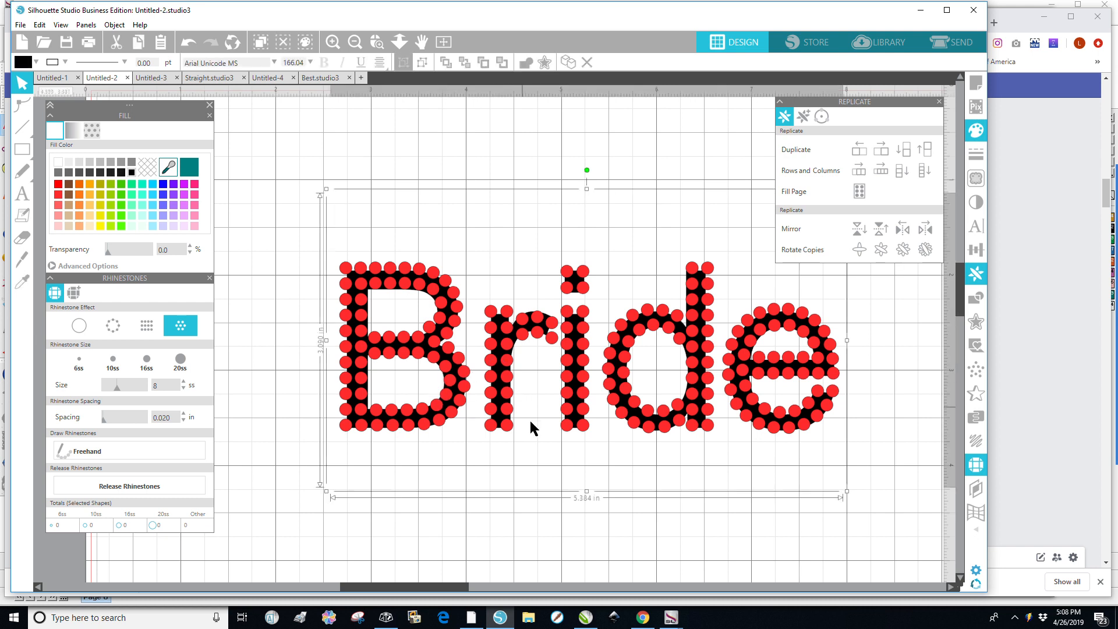
pyautogui.click(589, 459)
pyautogui.moveTo(573, 408); pyautogui.dragTo(553, 585)
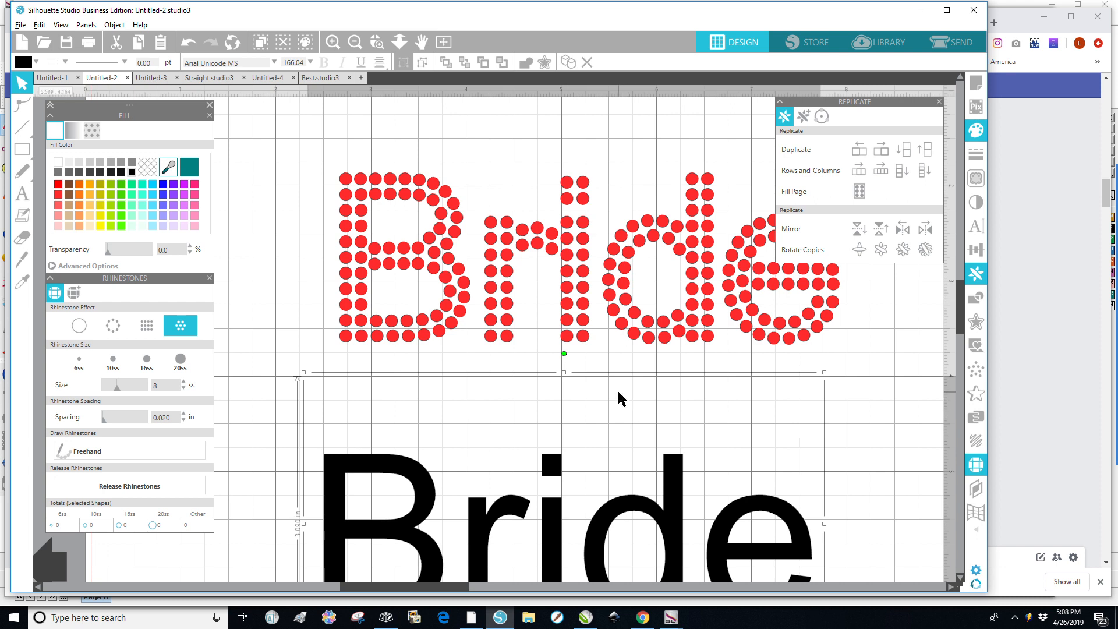
# Select all of the r's stones and nudge them three steps left toward the B.
pyautogui.scroll(-3, 617, 389)
pyautogui.press('alt')
pyautogui.moveTo(496, 220); pyautogui.dragTo(568, 365)
pyautogui.press('Left')
pyautogui.press('Left')
pyautogui.press('Left')
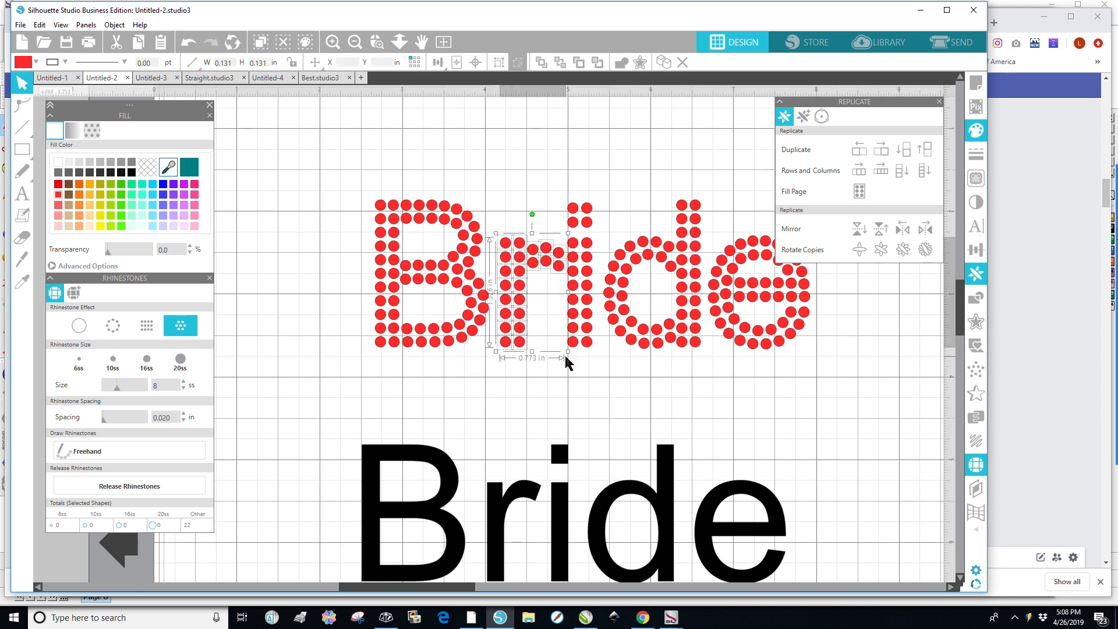
pyautogui.click(657, 378)
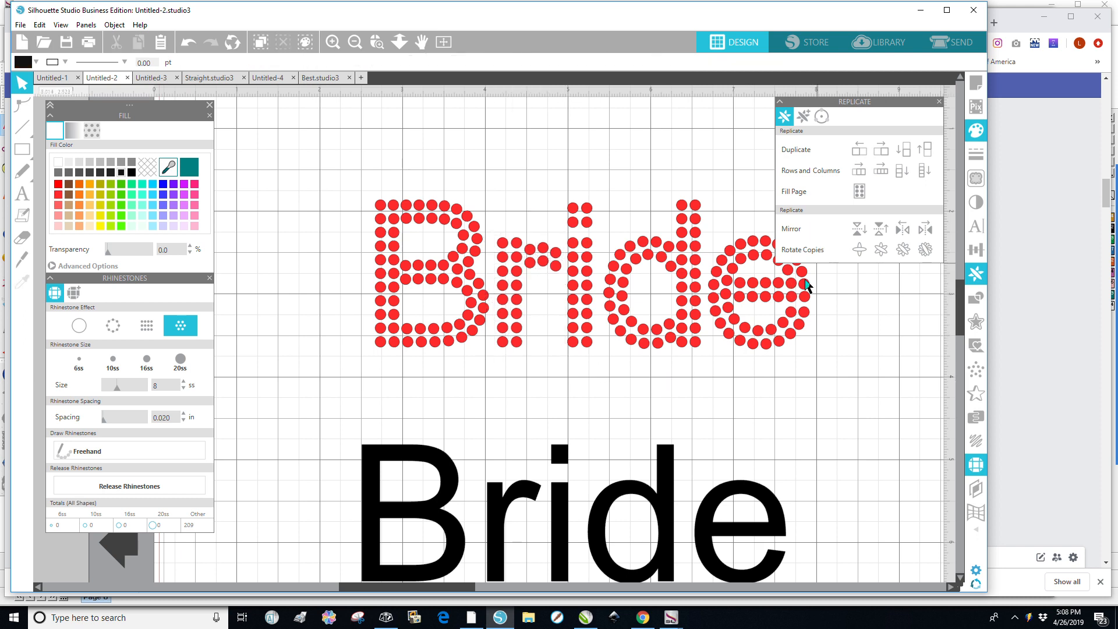